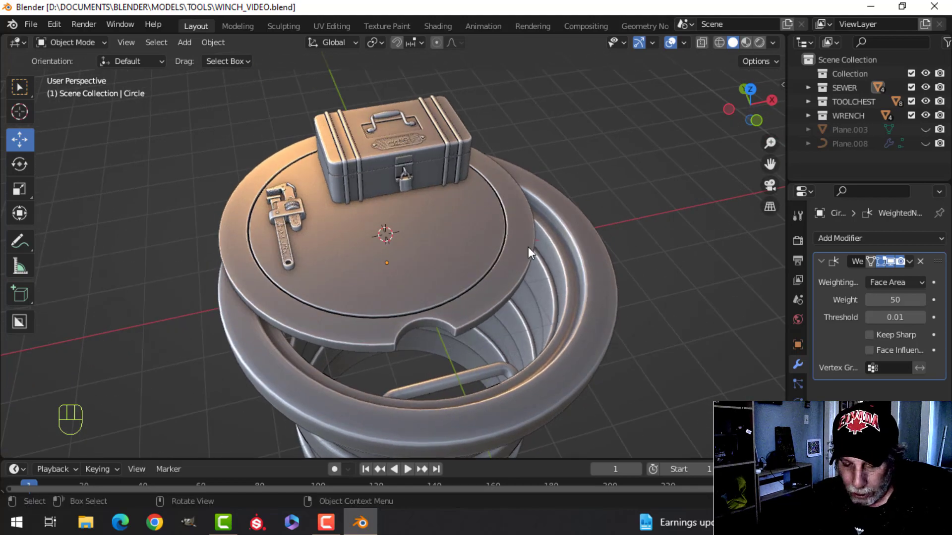
Step: Add a mesh plane at the centre of the manhole lid
middle_drag(528, 247, 446, 273)
key(shift+a)
mouse_move(427, 211)
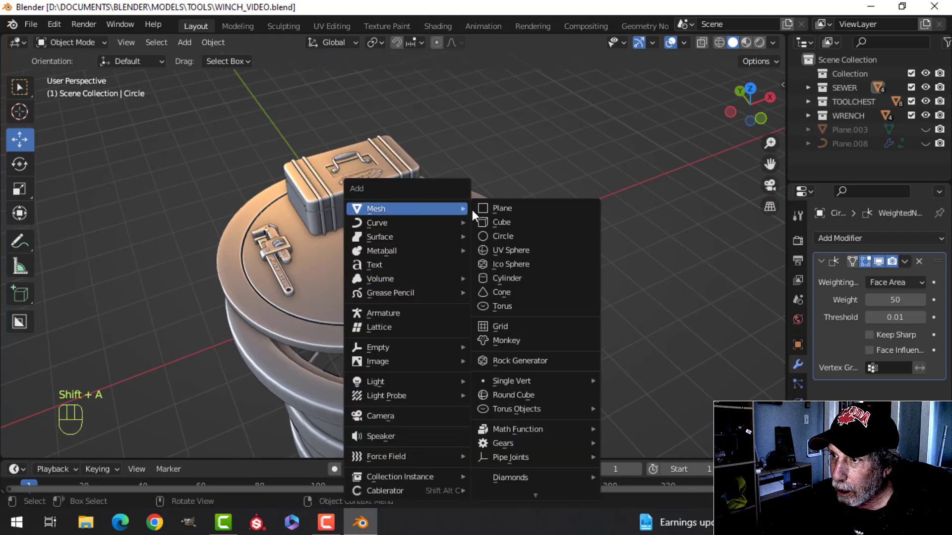
click(497, 209)
scroll(461, 246, down, 2)
scroll(531, 239, up, 2)
shift+middle_drag(444, 248, 513, 246)
Step: Rotate the plane's geometry 90° about X and 90° about Z so it stands upright
key(Tab)
key(r)
key(x)
key(9)
key(0)
click(573, 233)
key(r)
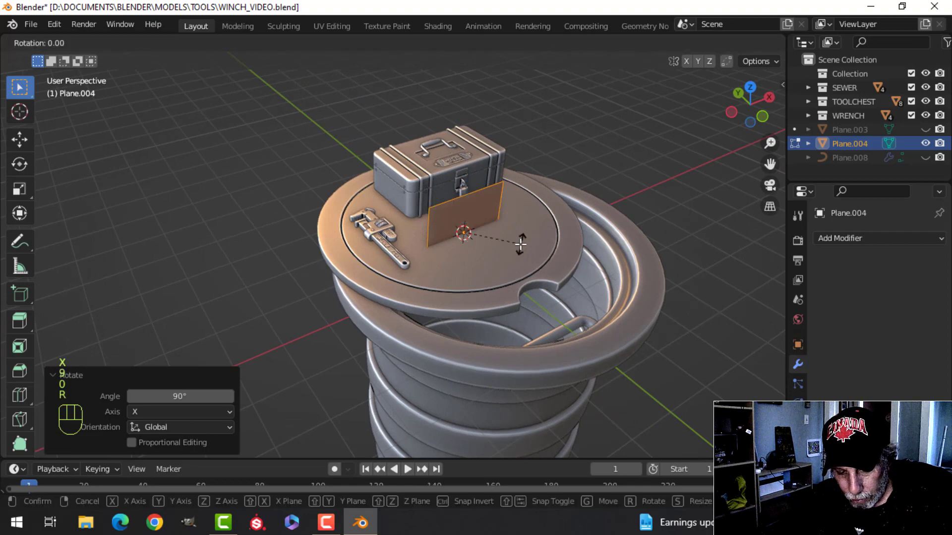
key(0)
click(521, 244)
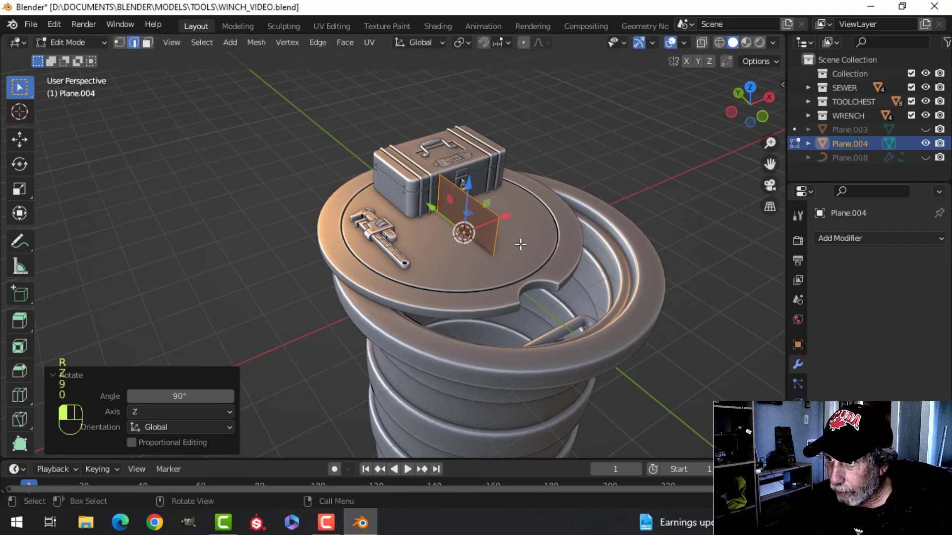
Step: Raise the upright plane onto the lid and shift it along X by about -0.66 m and a further -0.26 m
middle_drag(520, 244, 462, 257)
drag(458, 221, 495, 270)
middle_drag(495, 271, 549, 238)
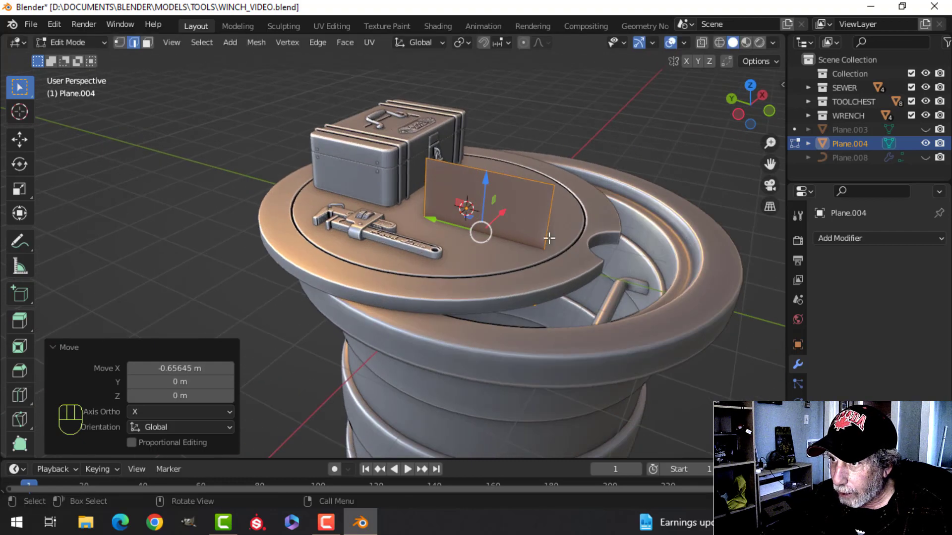
drag(485, 178, 513, 112)
middle_drag(512, 112, 454, 241)
drag(464, 236, 445, 234)
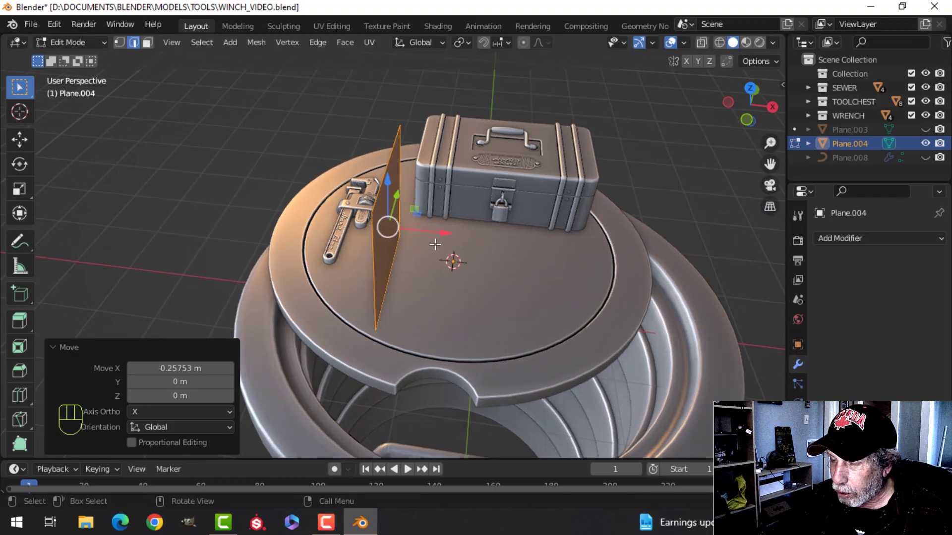
middle_drag(436, 245, 520, 232)
scroll(456, 254, up, 2)
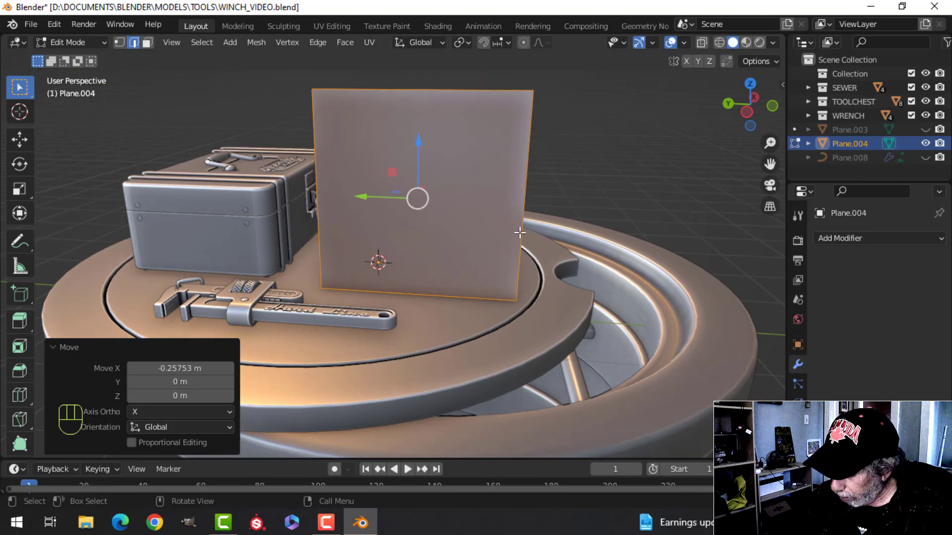
Step: Scale the plane down to about three quarters and lower it about 0.26 m so its base sits on the lid
key(ctrl+KP_3)
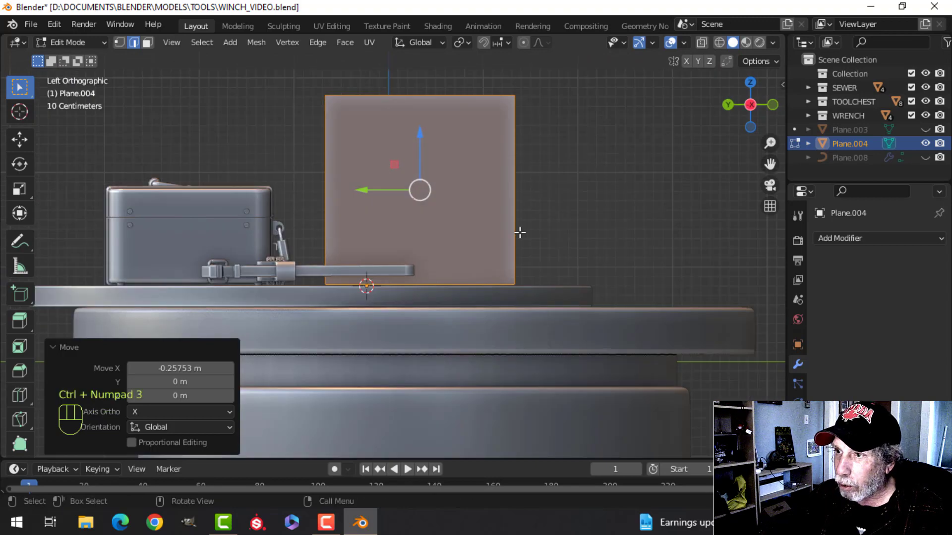
scroll(423, 334, up, 3)
key(s)
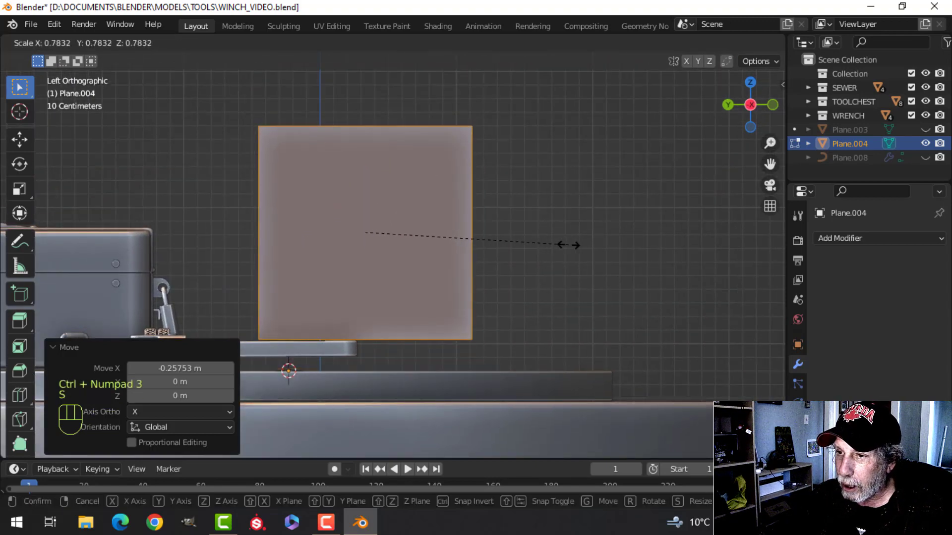
click(558, 245)
drag(370, 184, 373, 223)
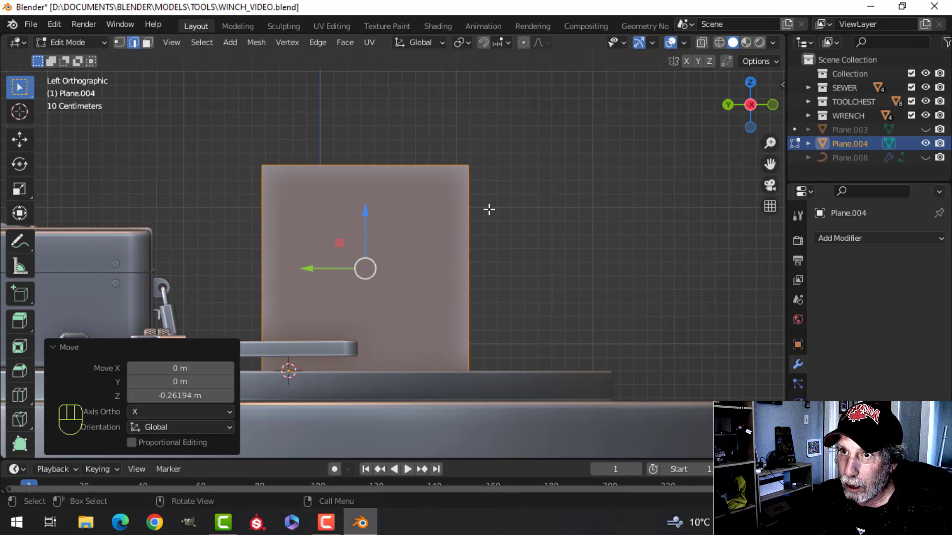
Step: Lower the plane's top edge to leave a short strip at the base, and extrude that edge straight up into a tall panel
click(366, 167)
drag(364, 121, 368, 296)
middle_drag(368, 296, 444, 276)
key(e)
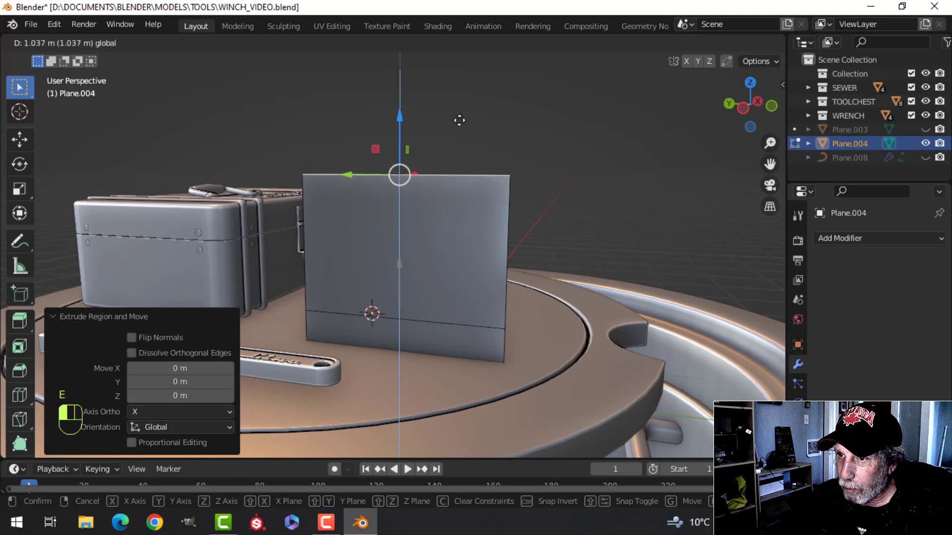
click(463, 157)
Step: Adjust the panel's height by moving its top edge up about 0.26 m and back down about 0.22 m
middle_drag(463, 157, 408, 174)
scroll(442, 248, down, 3)
drag(395, 157, 396, 129)
middle_drag(397, 129, 429, 187)
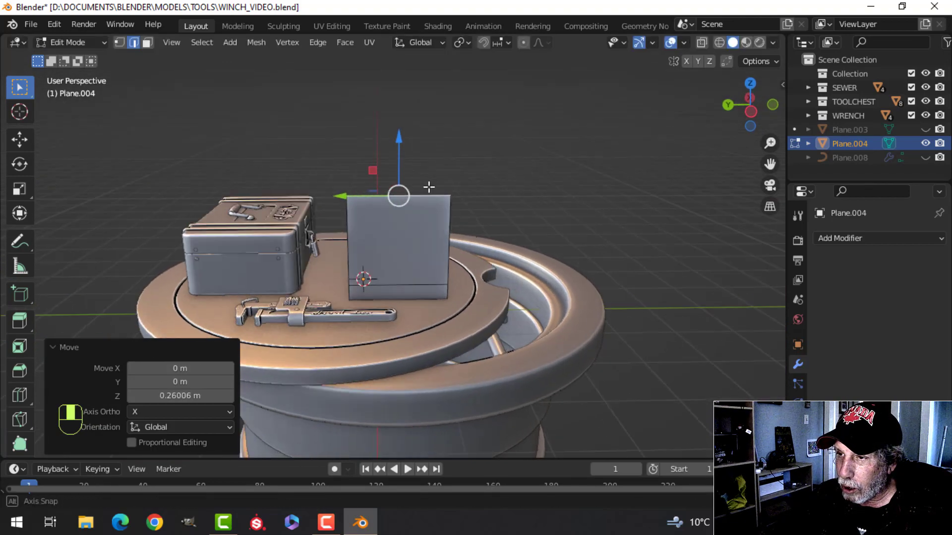
drag(403, 146, 404, 166)
scroll(526, 235, up, 2)
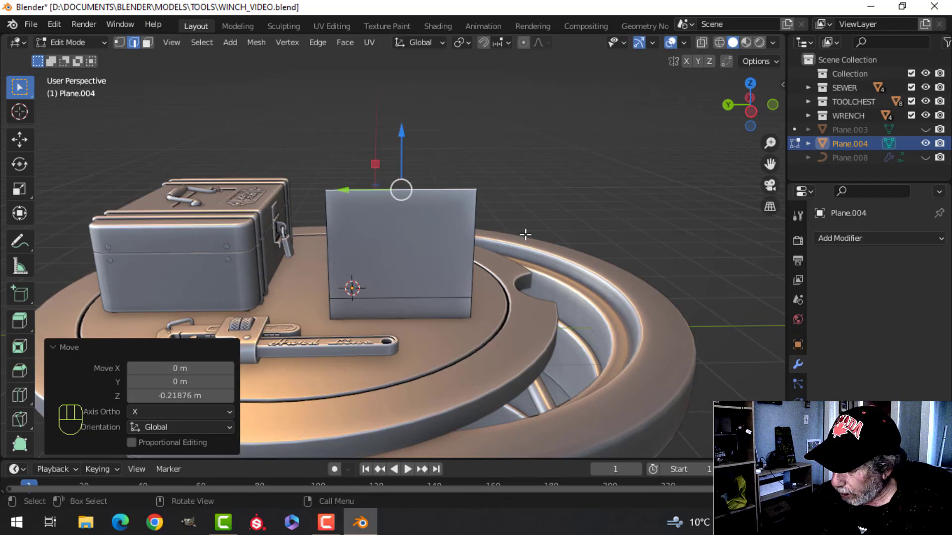
Step: Scale the panel's top edge to 0.405 in the left view to taper the upper section
key(ctrl+KP_3)
key(s)
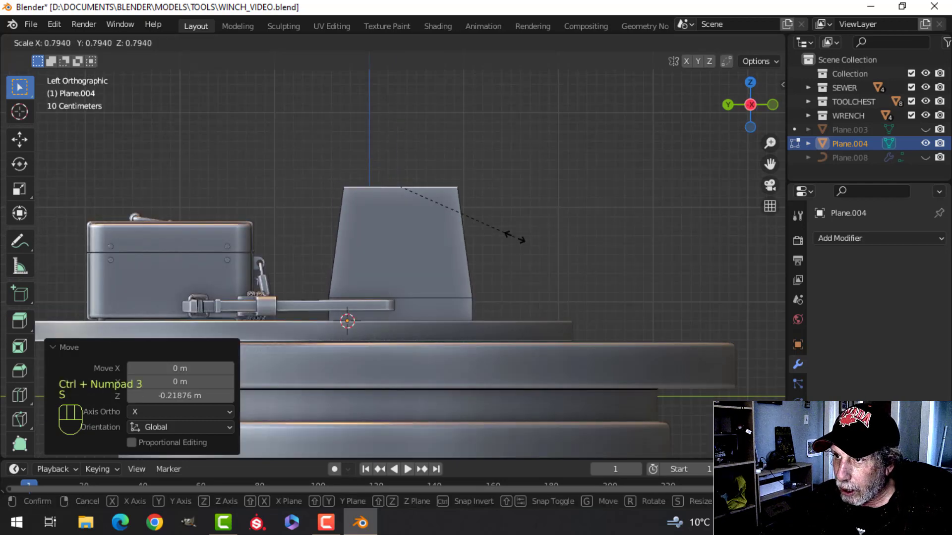
click(440, 237)
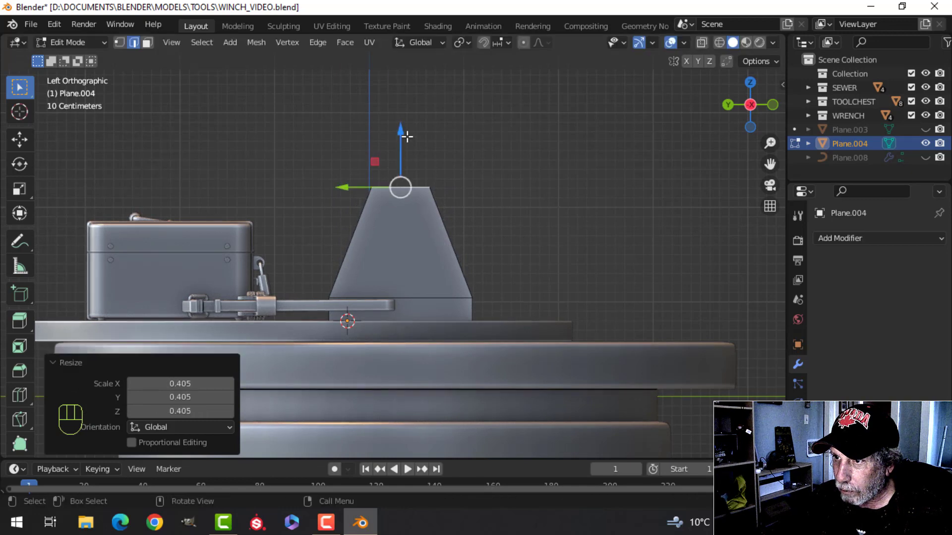
key(g)
click(486, 228)
Step: Delete the panel's bottom edge and the horizontal middle edge, leaving only an open frame outline
key(alt+a)
middle_drag(486, 228, 477, 263)
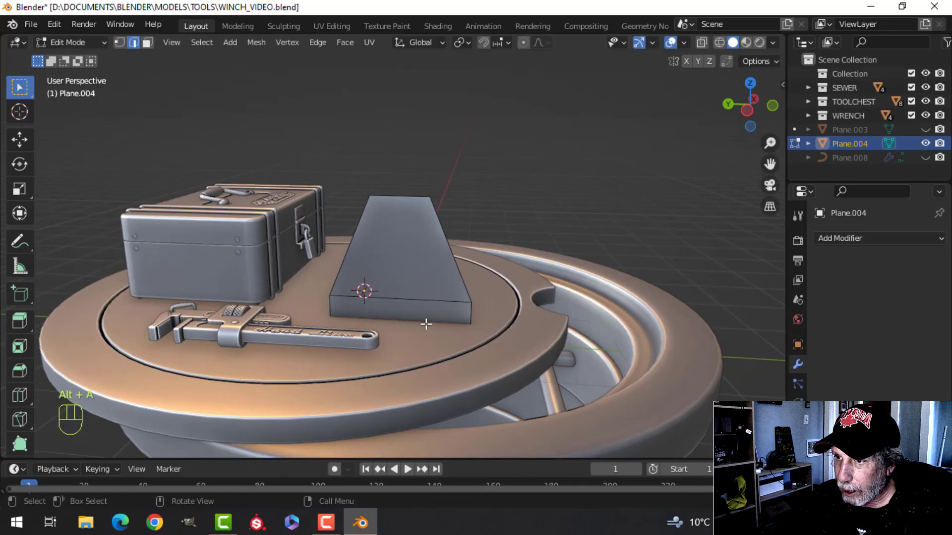
key(x)
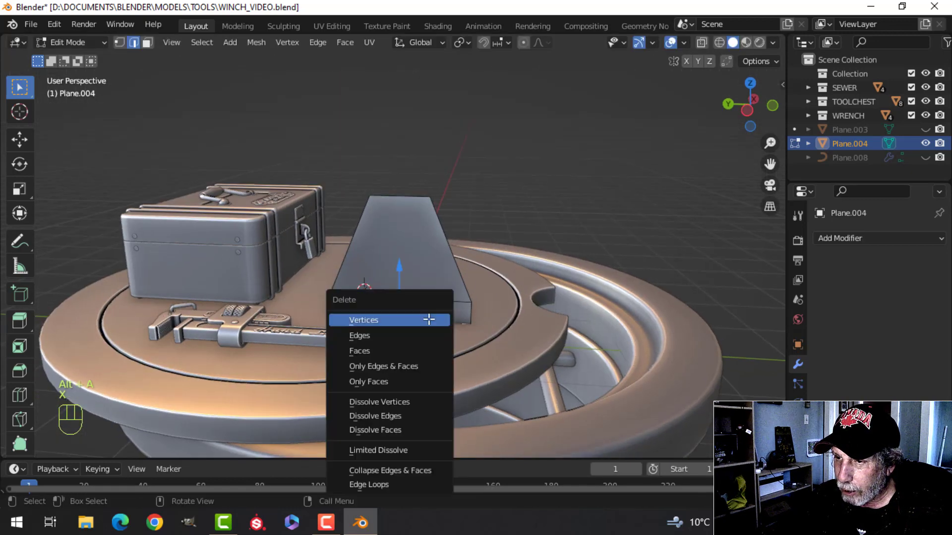
click(397, 337)
click(399, 299)
key(x)
click(404, 301)
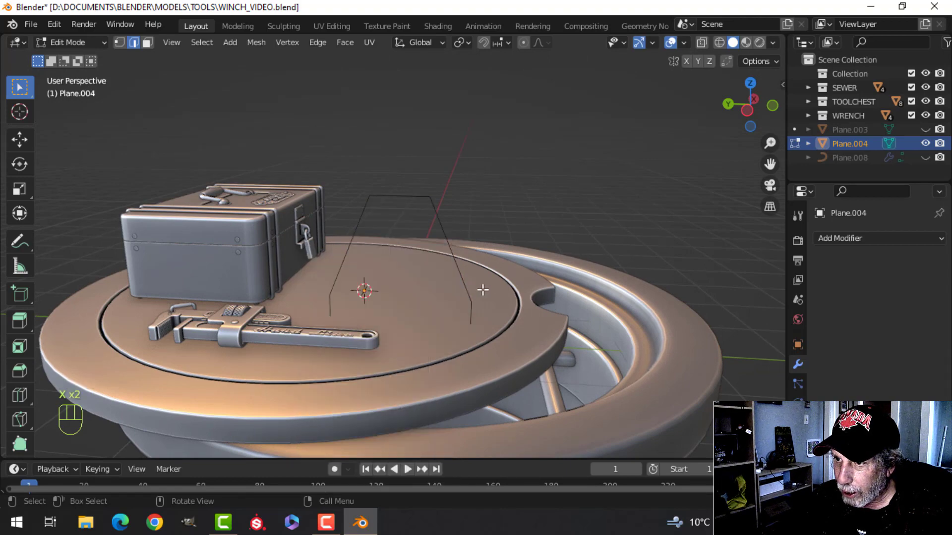
Step: Round the two top corner vertices of the outline with a 4-segment vertex bevel
key(a)
middle_drag(484, 287, 456, 253)
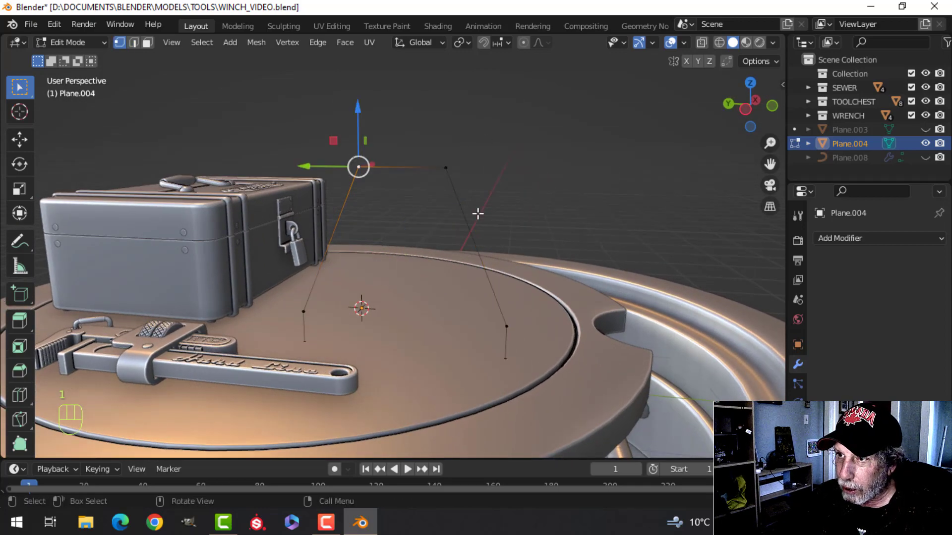
mouse_move(478, 213)
middle_down()
mouse_move(459, 159)
mouse_move(456, 230)
mouse_move(479, 231)
middle_up()
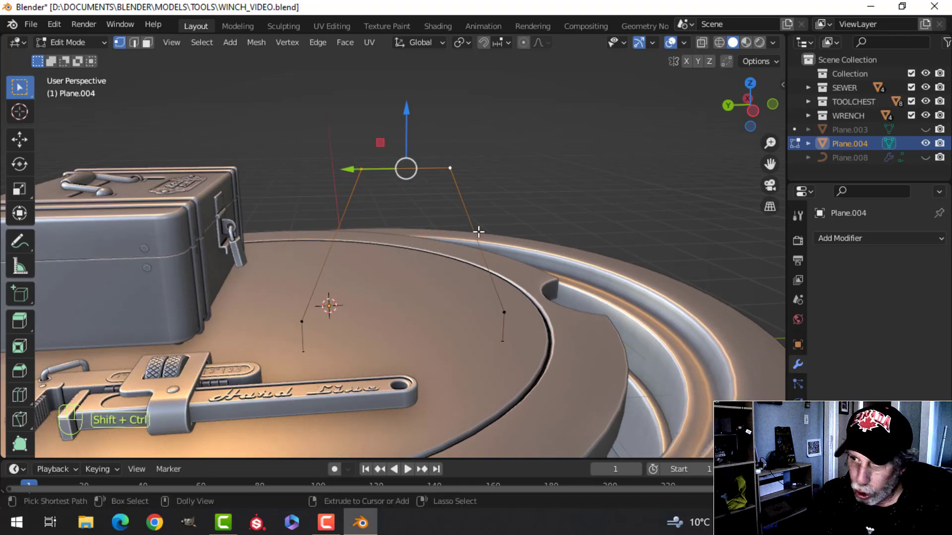
key(shift+ctrl+b)
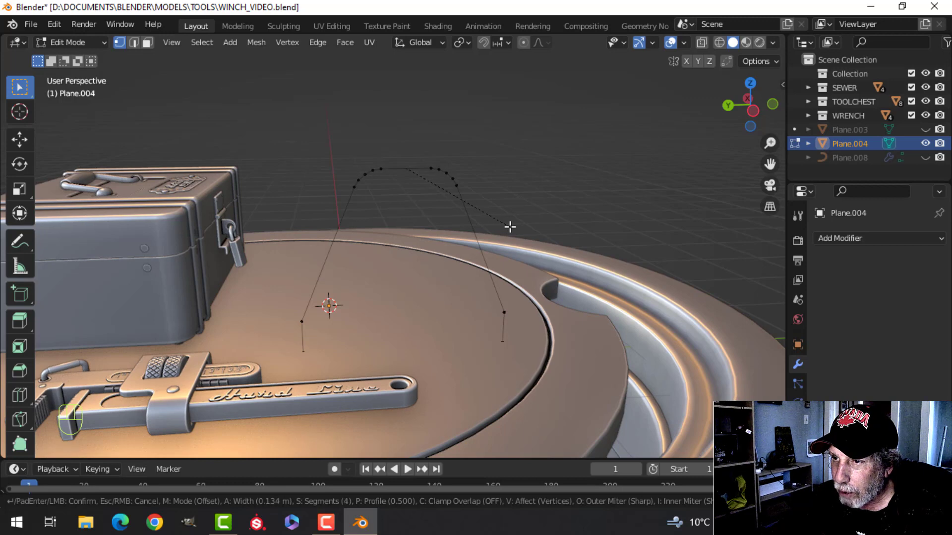
click(504, 224)
Step: Bevel the two lower bend vertices of the outline with 2 segments and a width of about 0.065 m
shift+middle_drag(504, 225, 451, 198)
click(451, 287)
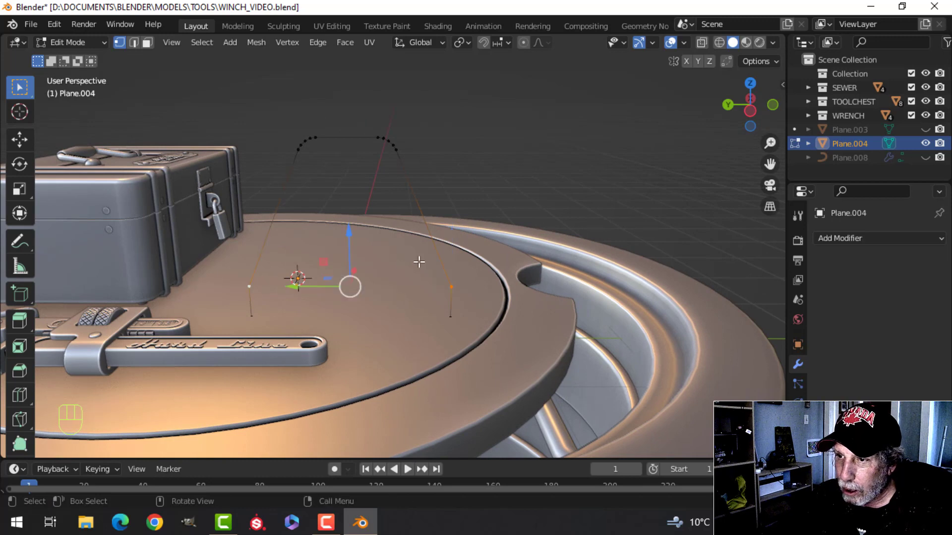
key(ctrl+shift+b)
scroll(427, 260, down, 2)
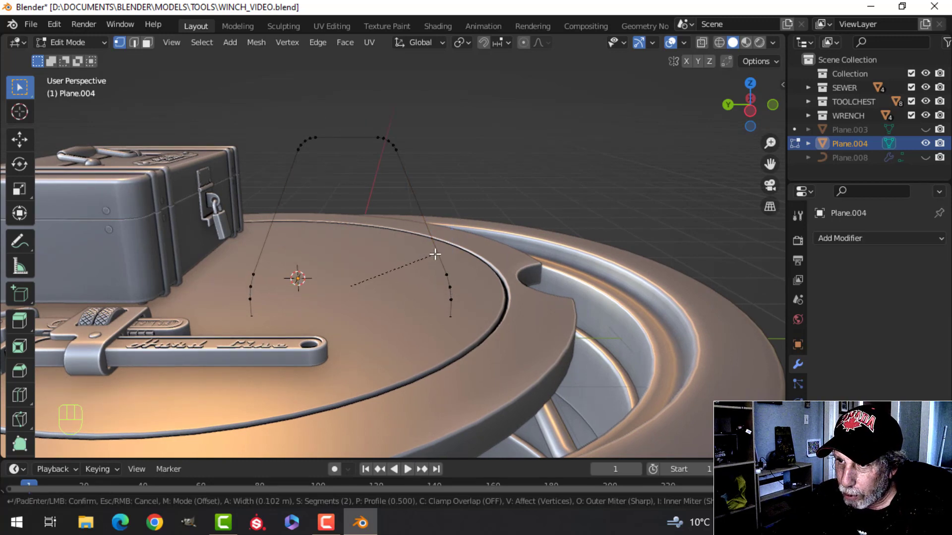
click(430, 257)
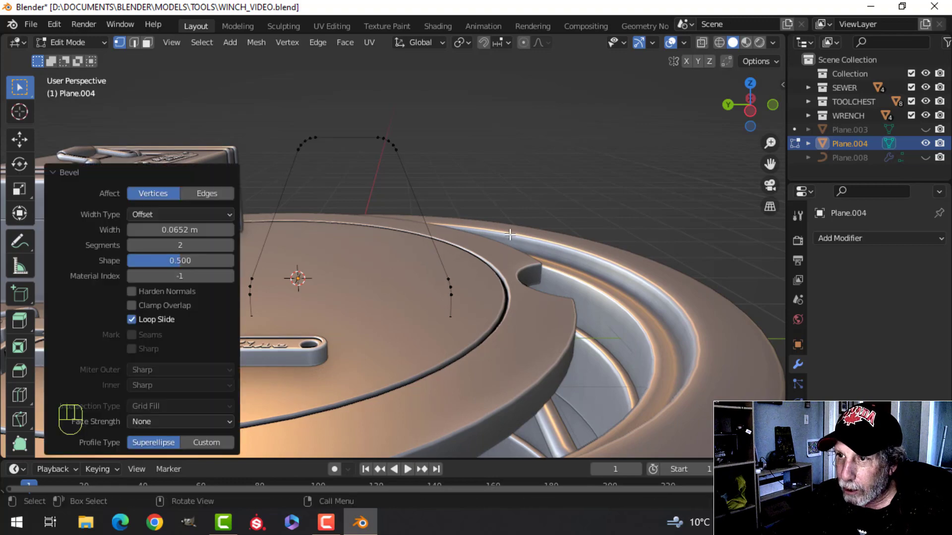
Step: Convert the rounded outline from a mesh to a curve in Object Mode
key(Tab)
middle_drag(450, 243, 483, 263)
key(Tab)
key(a)
key(Tab)
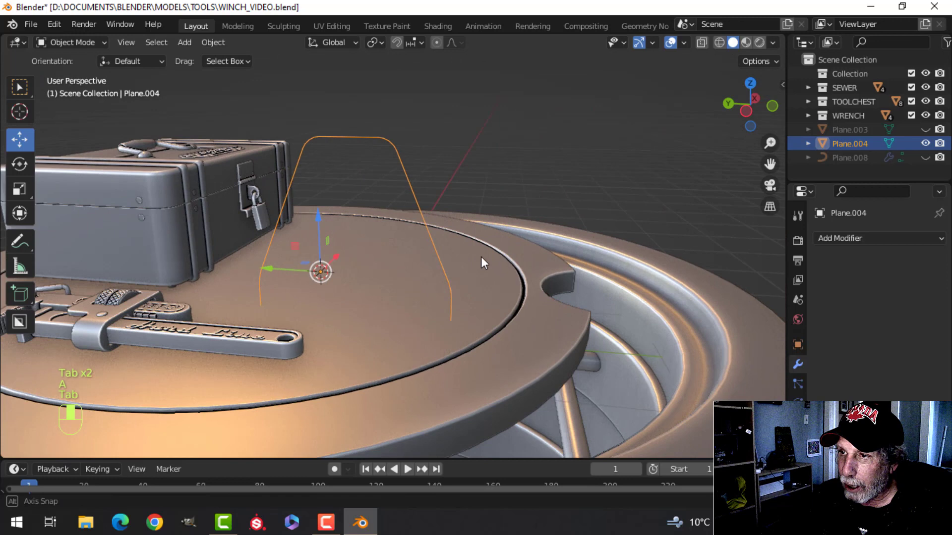
right_click(409, 192)
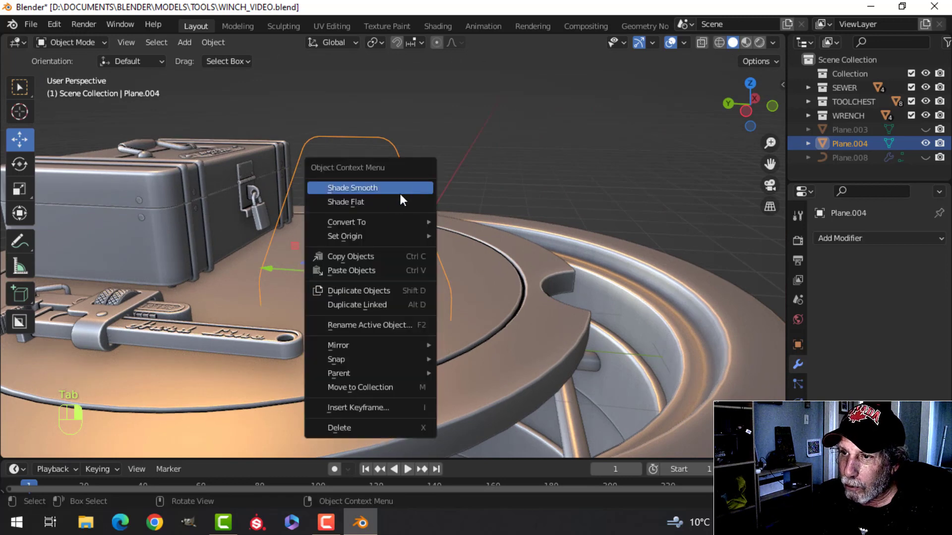
mouse_move(378, 222)
click(457, 223)
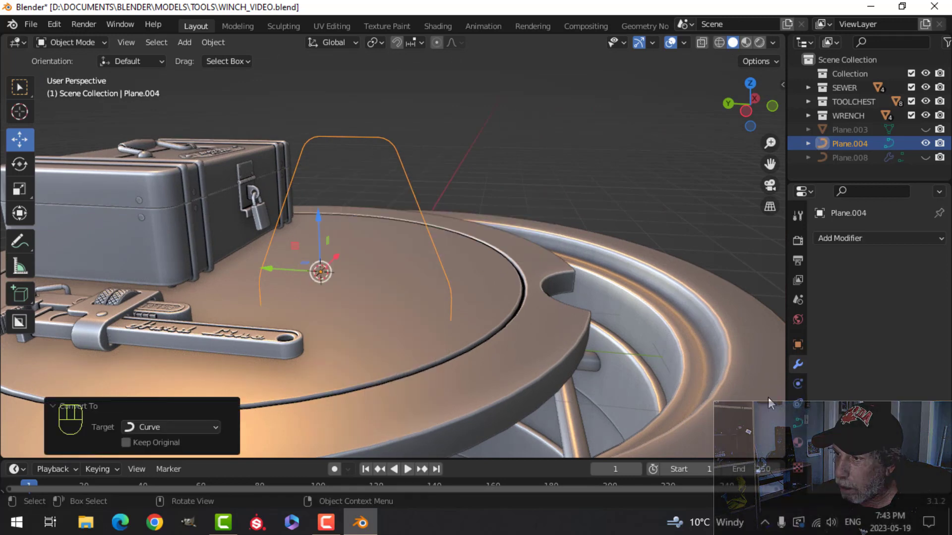
Step: Give the frame curve a round bevel with a depth of 0.051 m and shade it smooth
click(798, 422)
scroll(858, 415, down, 4)
scroll(857, 397, down, 6)
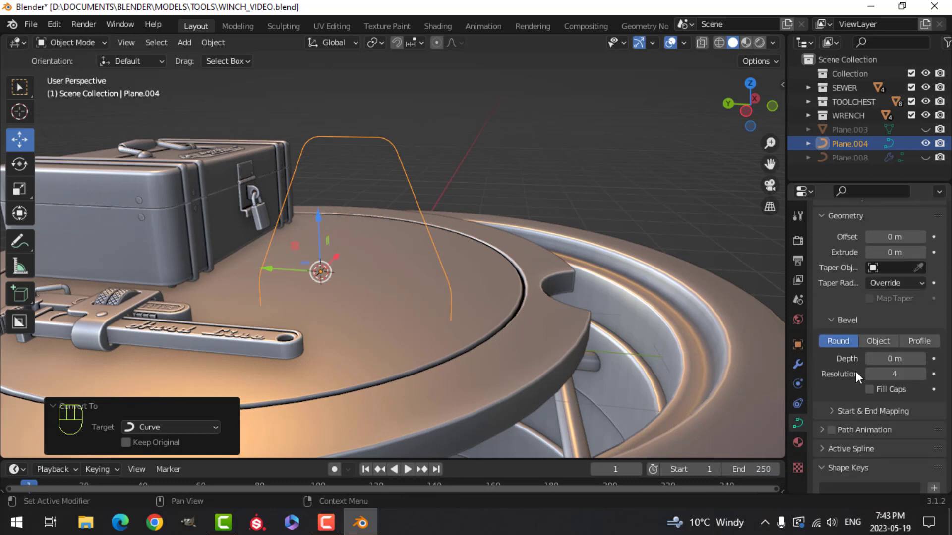
shift+drag(885, 358, 922, 358)
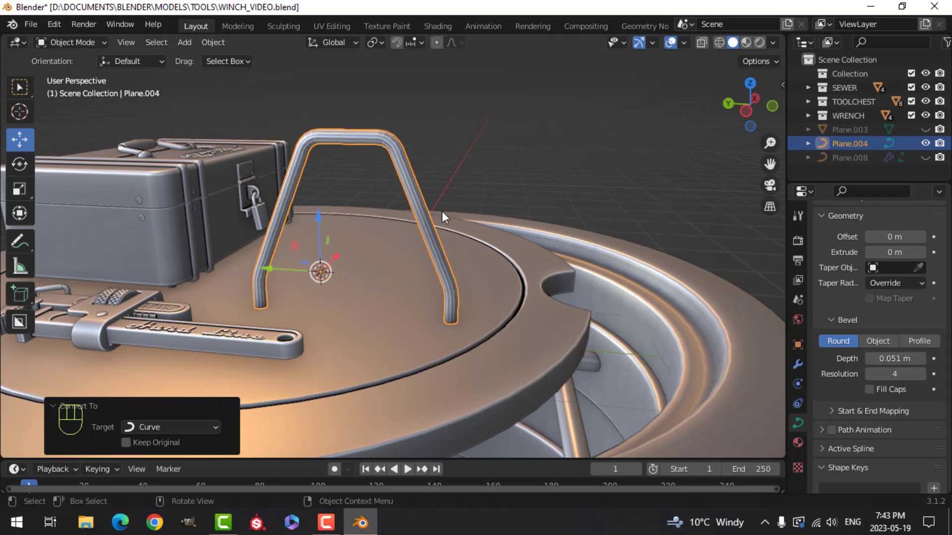
right_click(411, 192)
click(353, 168)
key(alt+a)
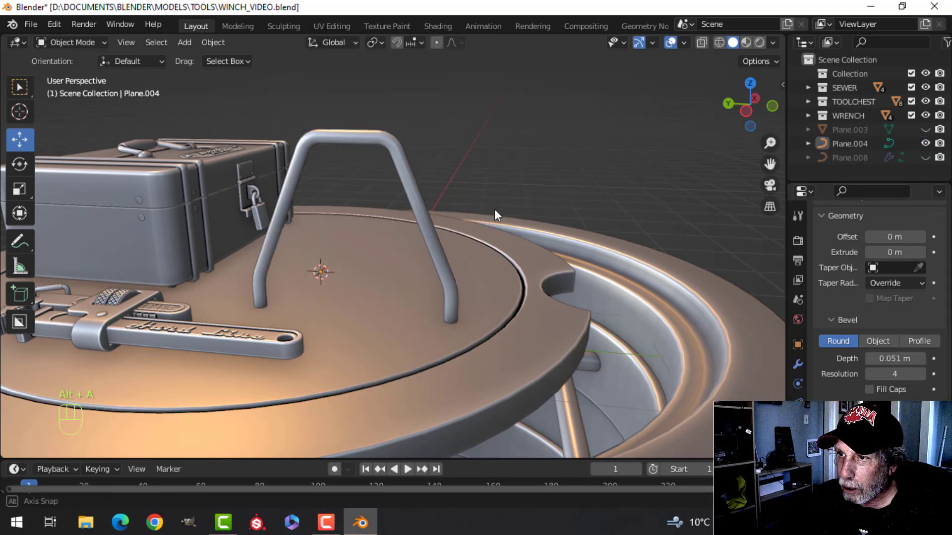
Step: Add a Mirror modifier on the X axis to the tubular frame to create the opposite leg frame
middle_drag(495, 209, 445, 276)
click(399, 209)
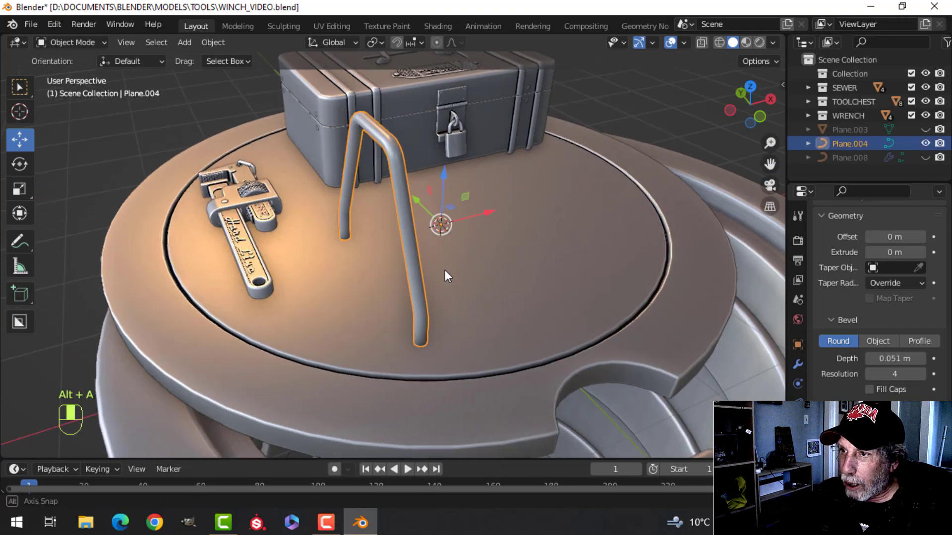
click(798, 365)
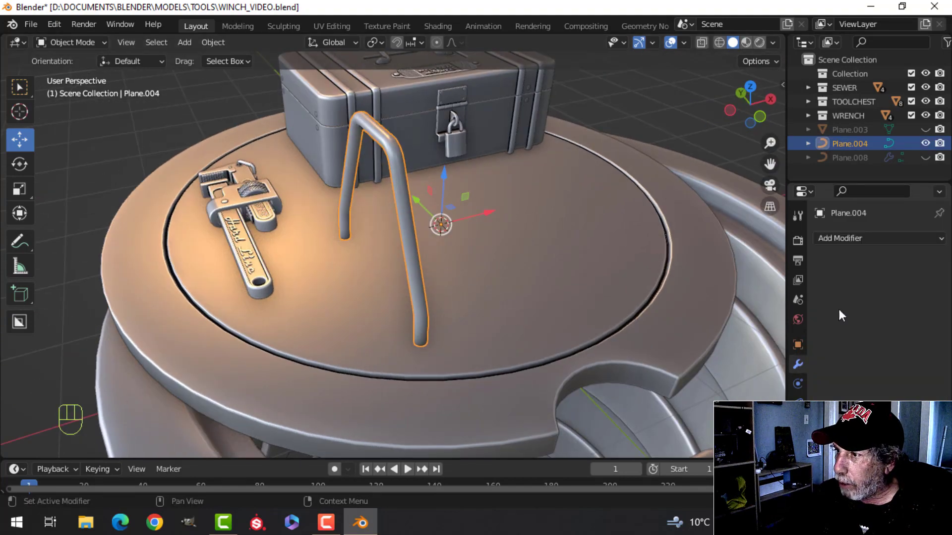
click(843, 233)
click(719, 371)
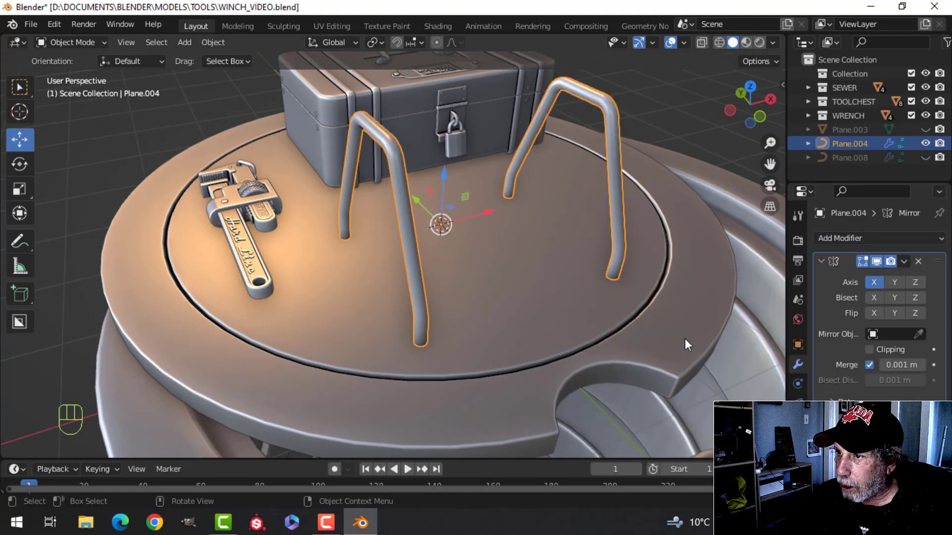
middle_drag(593, 291, 523, 290)
key(KP_7)
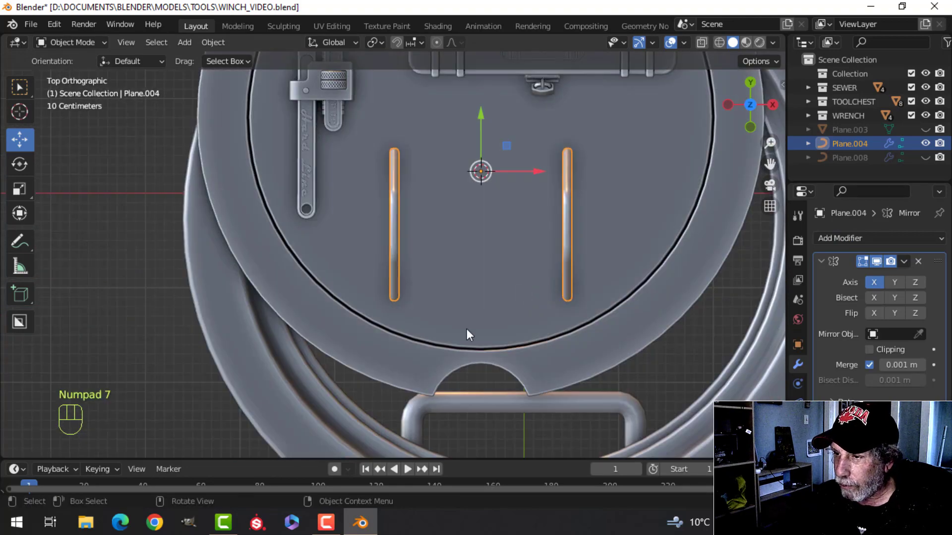
scroll(474, 267, down, 2)
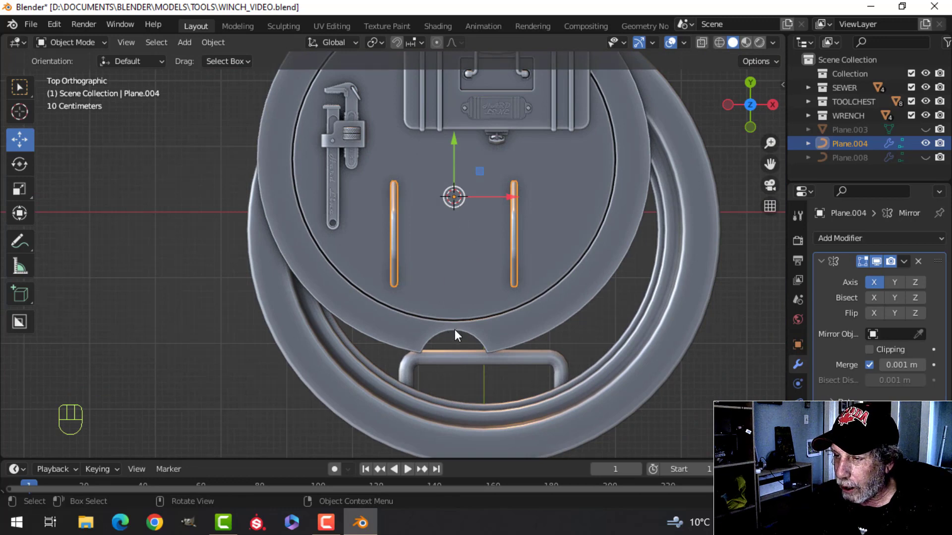
middle_drag(453, 334, 531, 224)
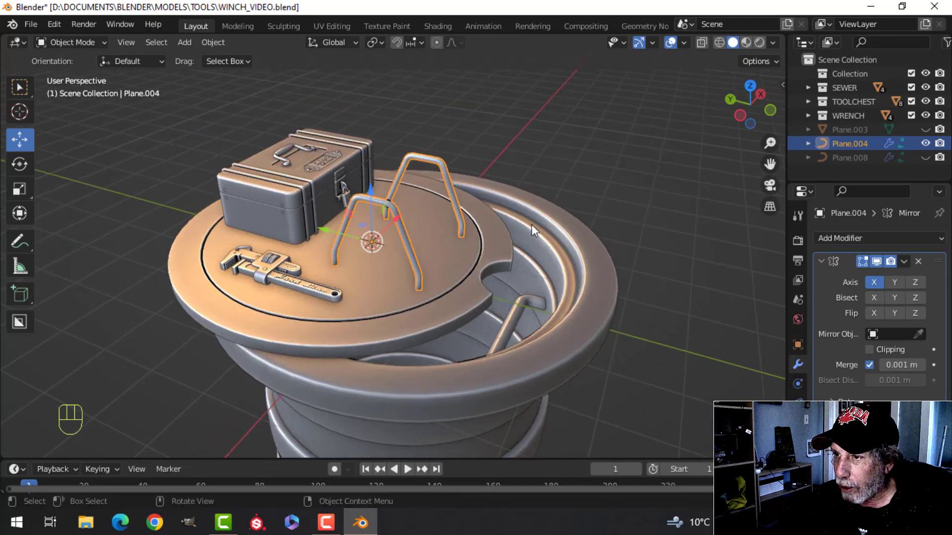
Step: Scale all points of the tubular frame curve up by about 1.13 in Edit Mode
scroll(467, 287, down, 2)
middle_drag(467, 286, 438, 301)
scroll(431, 265, up, 3)
scroll(408, 271, up, 2)
scroll(460, 265, down, 3)
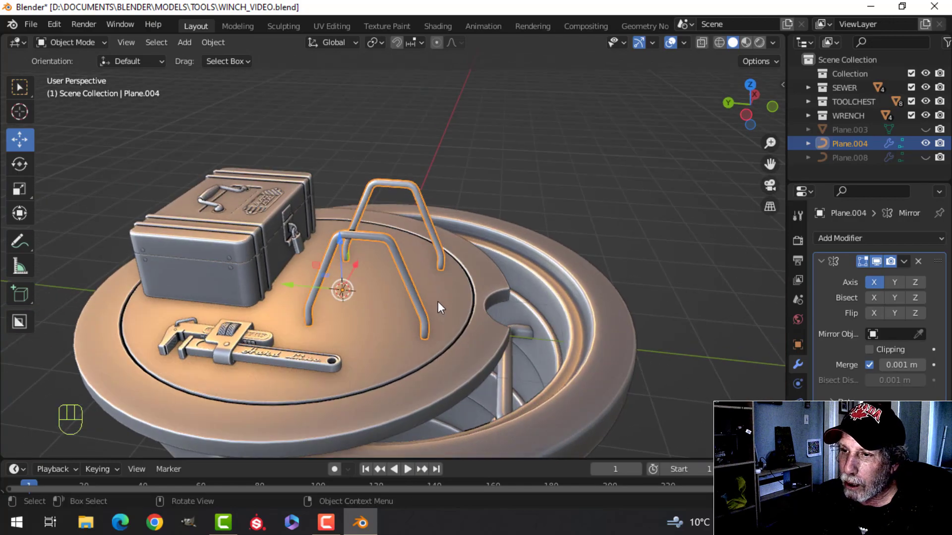
scroll(438, 298, up, 1)
scroll(289, 354, down, 2)
middle_drag(273, 353, 400, 278)
key(Tab)
key(a)
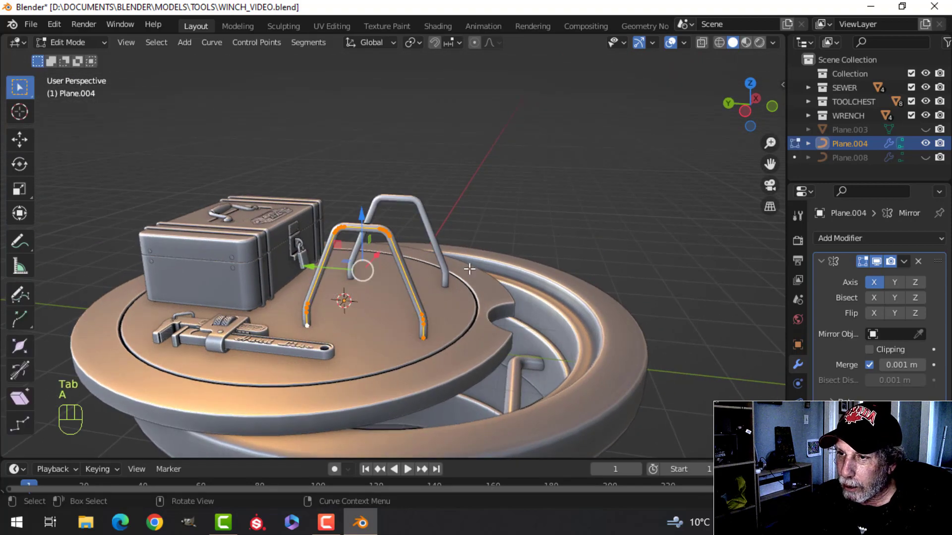
key(s)
click(483, 251)
middle_drag(366, 229, 378, 227)
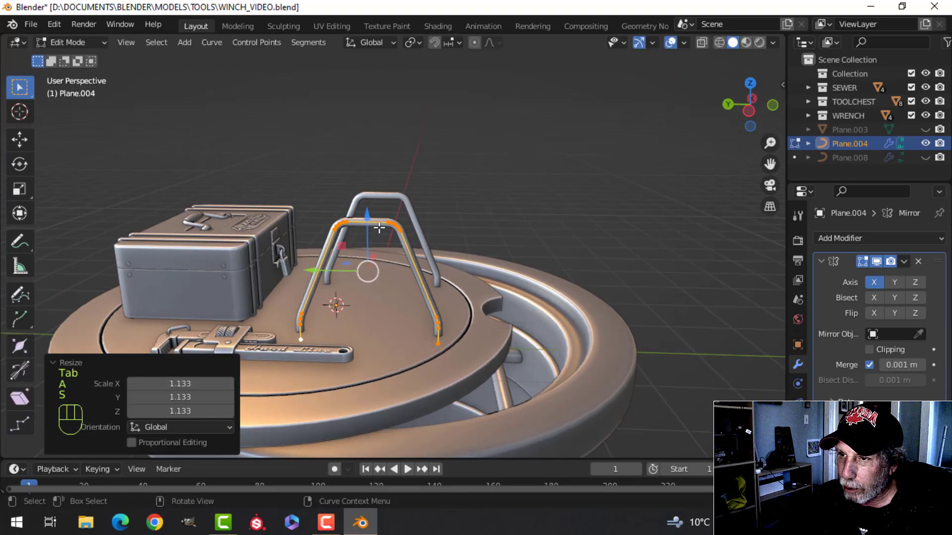
Step: Raise the frame curve about 0.14 m and shift it about 0.5 m along negative Y toward the lid's notch
mouse_move(368, 215)
mouse_down()
mouse_move(382, 191)
mouse_move(381, 209)
mouse_up()
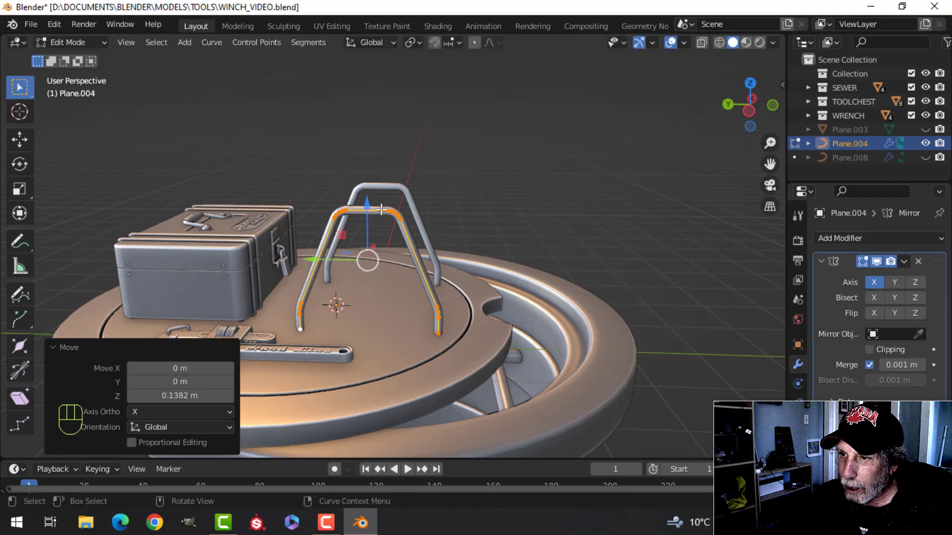
drag(321, 258, 391, 260)
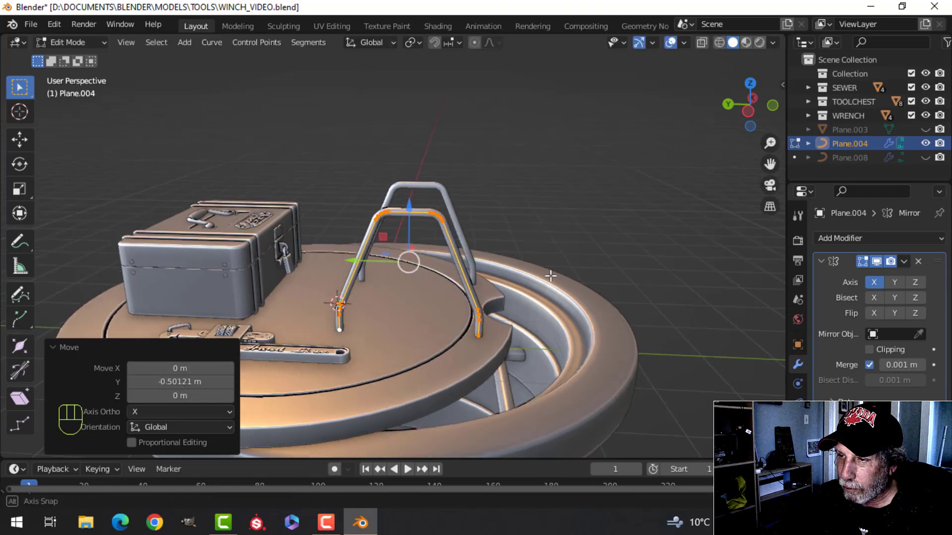
middle_drag(392, 260, 465, 270)
key(Tab)
key(alt+a)
scroll(453, 298, up, 2)
scroll(399, 304, up, 2)
middle_drag(398, 307, 415, 240)
click(416, 242)
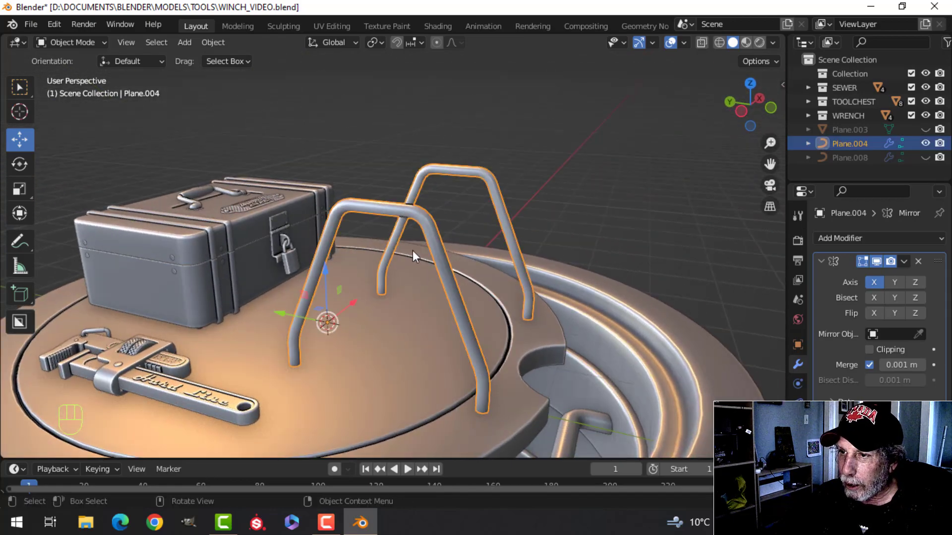
Step: Select the frame's points above its two leg ends and snap the 3D cursor to the centre of that selection
key(Tab)
middle_drag(415, 287, 421, 233)
key(alt+a)
key(b)
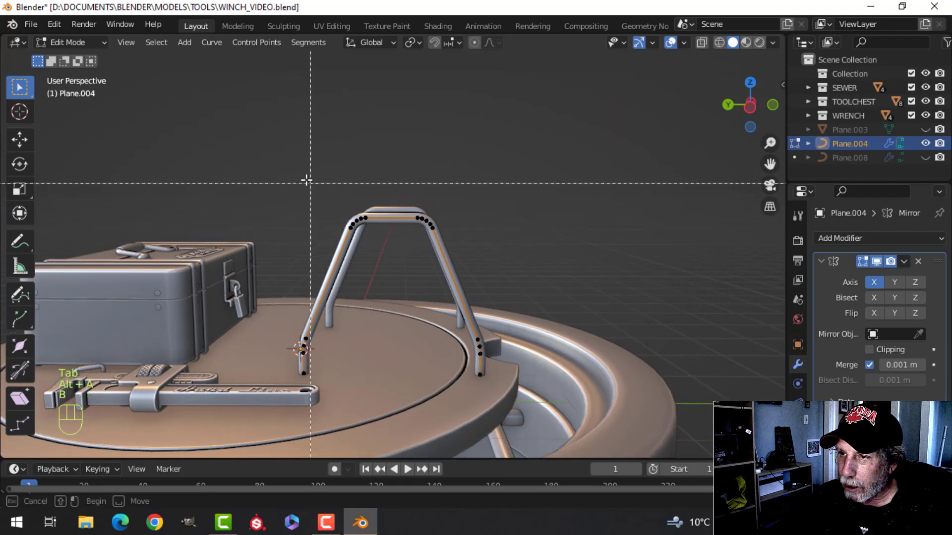
drag(305, 179, 500, 355)
key(b)
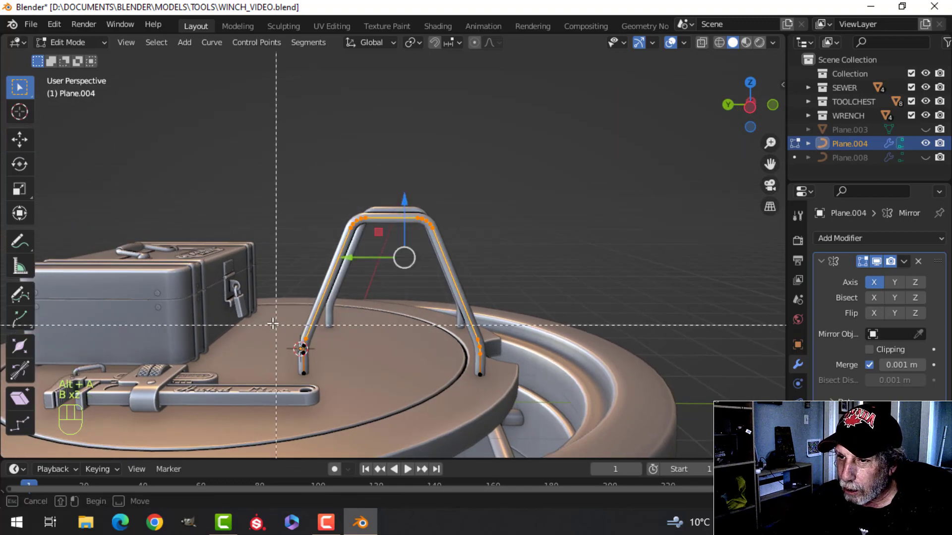
shift+middle_drag(504, 328, 477, 329)
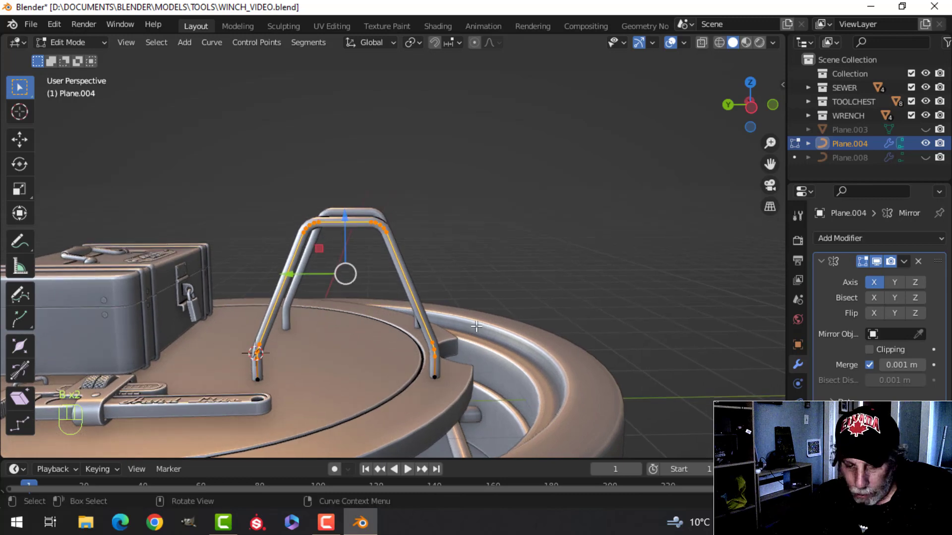
key(shift+s)
click(477, 406)
key(Tab)
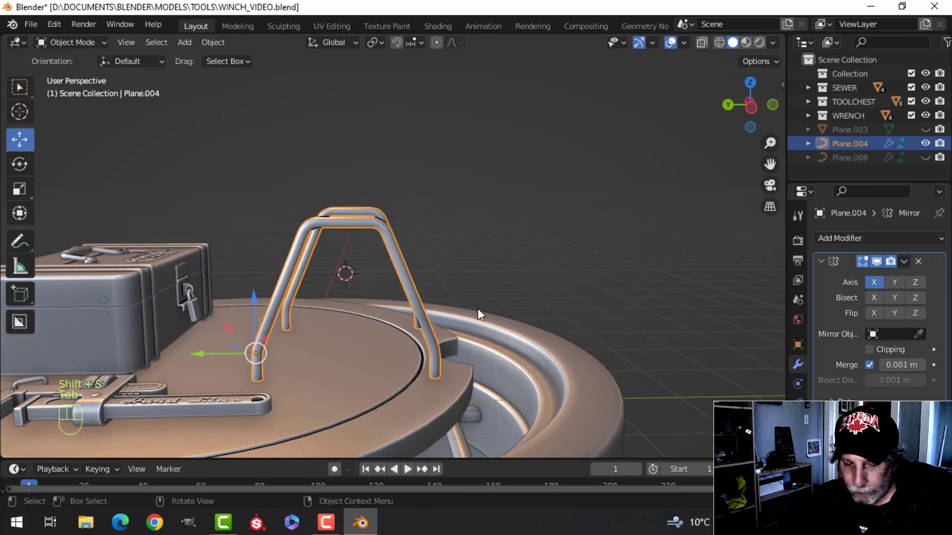
Step: Add a plane at the 3D cursor, stand it upright with a 90° rotation about Y, and scale it to about 0.73
key(shift+a)
mouse_move(442, 210)
click(533, 210)
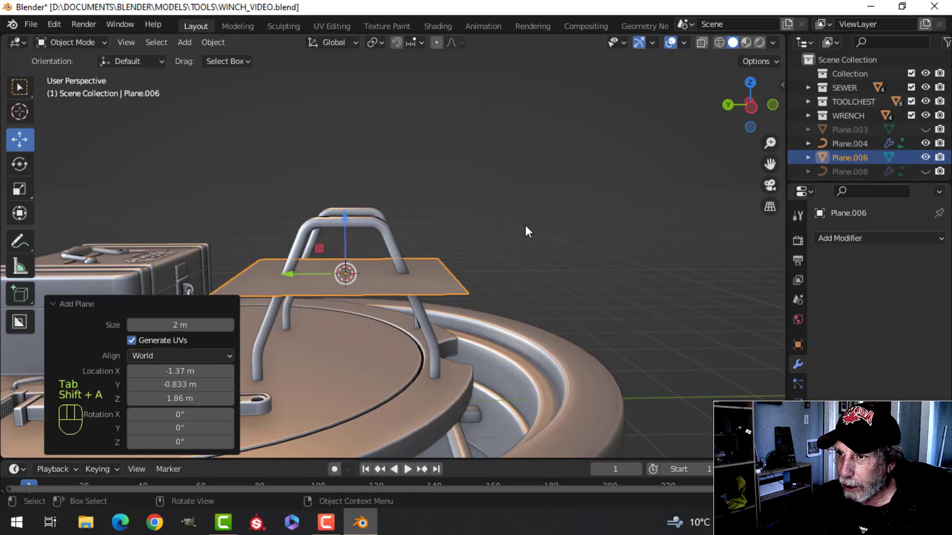
key(Tab)
scroll(503, 244, down, 4)
scroll(475, 276, up, 4)
text(ry)
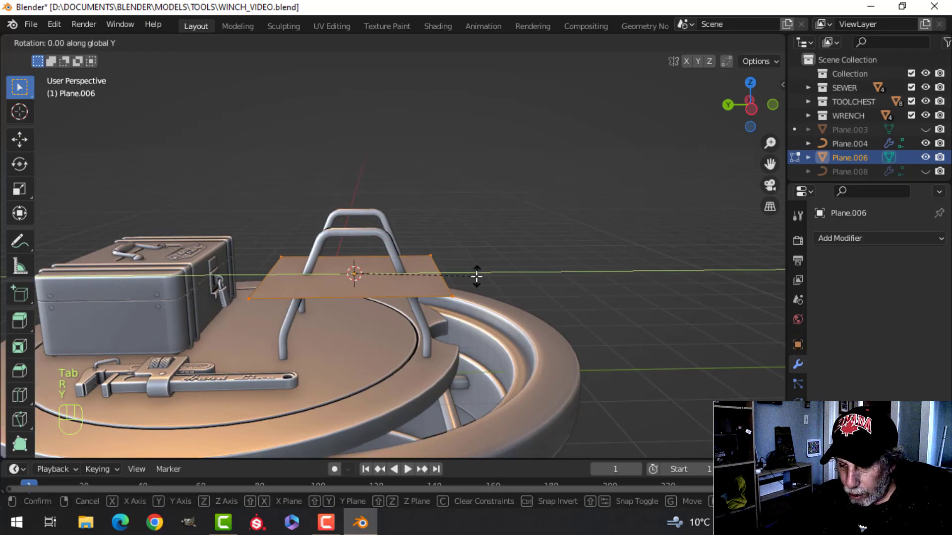
text(90)
click(496, 260)
key(s)
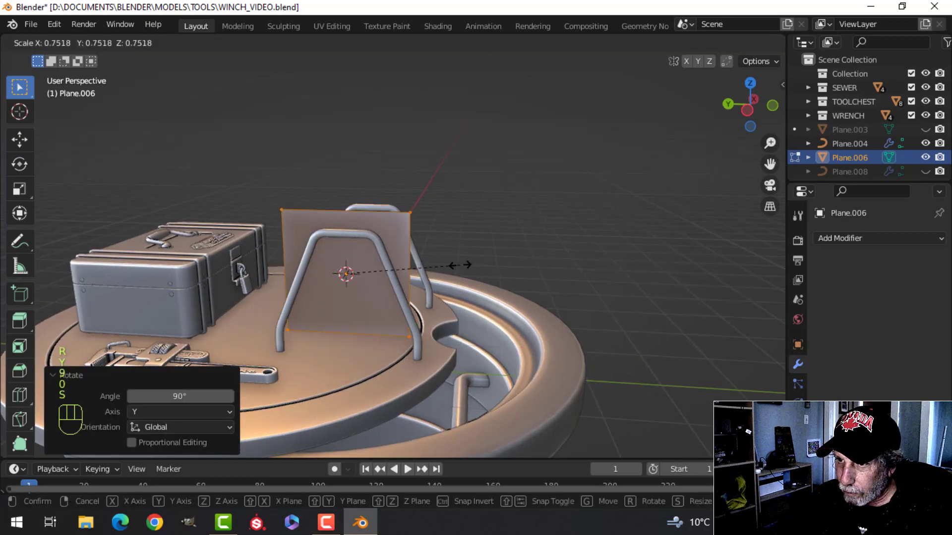
click(457, 265)
Step: Lower the plane's top edge to the frame's top bar and scale that edge to about 0.465 to fit between the bends
key(KP_1)
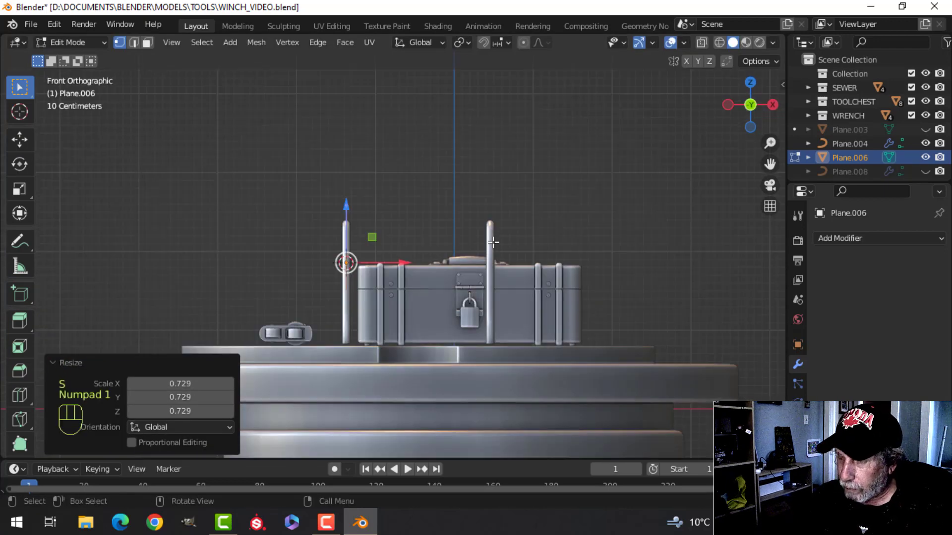
key(ctrl+KP_3)
key(KP_Decimal)
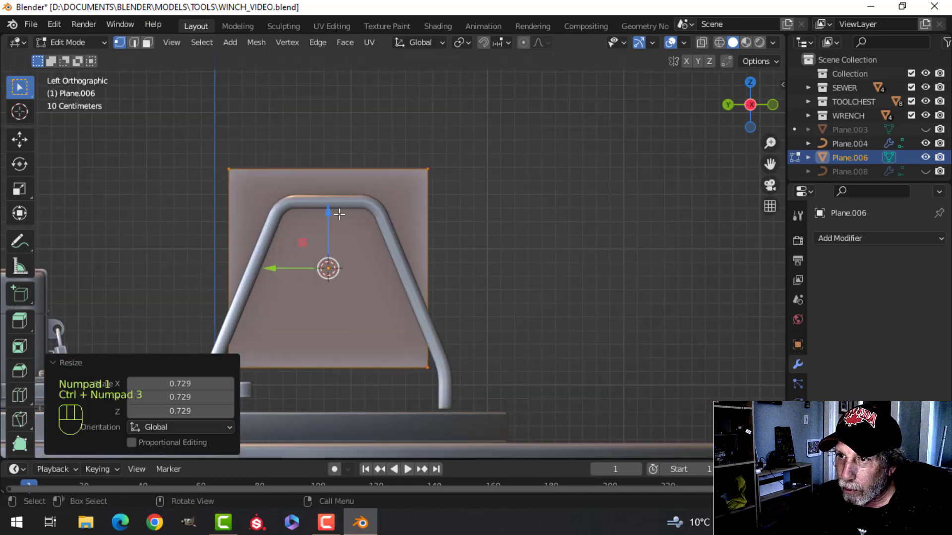
click(229, 169)
drag(337, 128, 341, 161)
key(s)
click(411, 186)
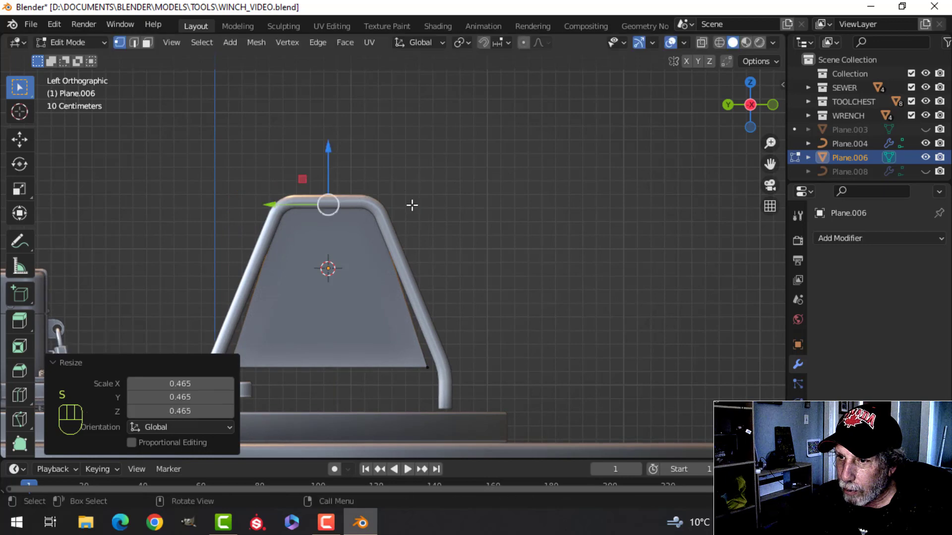
Step: Raise the plane's bottom edge and scale it so its corners meet the frame's slanted legs
shift+scroll(430, 174, down, 5)
click(425, 248)
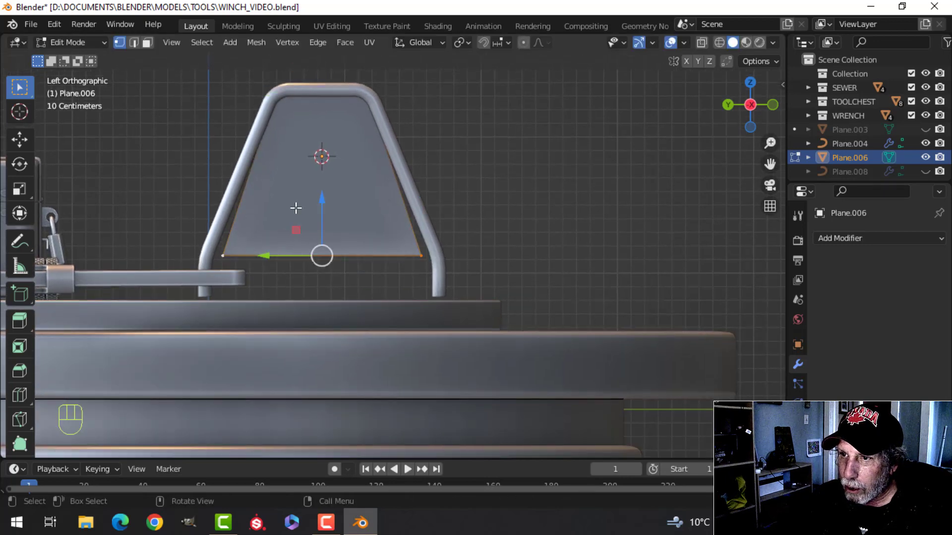
drag(322, 199, 343, 144)
key(s)
click(474, 172)
Step: Offset the plane about 0.032 m along negative X, extrude it about 0.064 m along X, and position it within the tube's thickness
middle_drag(475, 173, 421, 288)
middle_drag(421, 288, 399, 313)
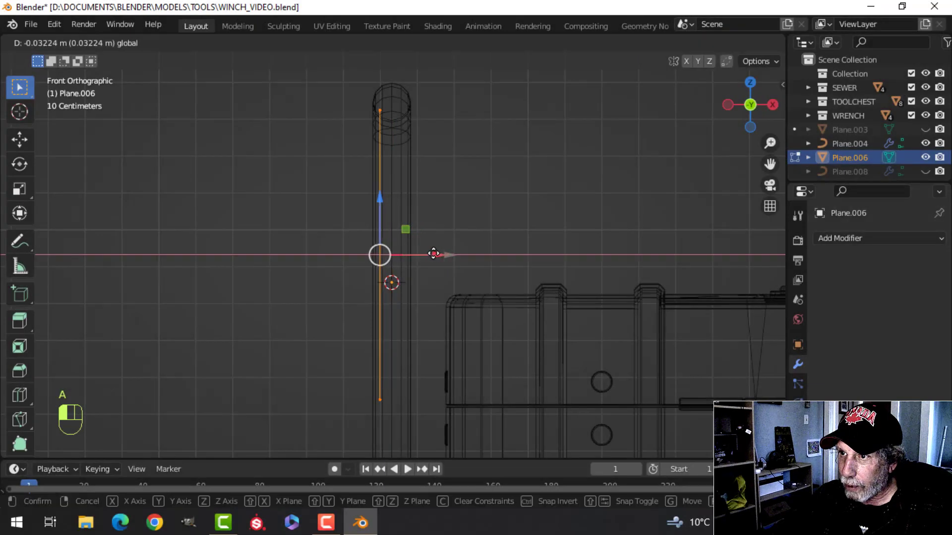
drag(433, 254, 466, 251)
key(e)
key(z)
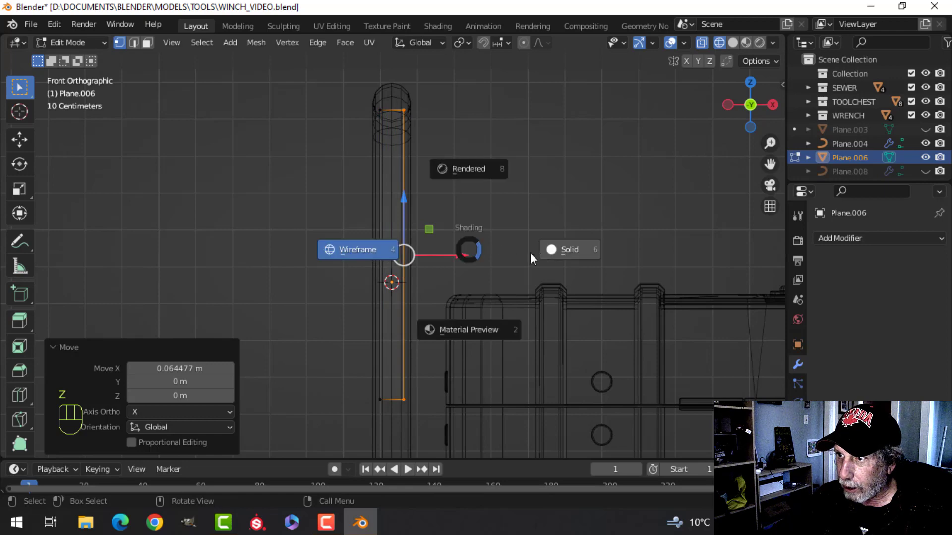
click(531, 254)
middle_drag(437, 252, 426, 273)
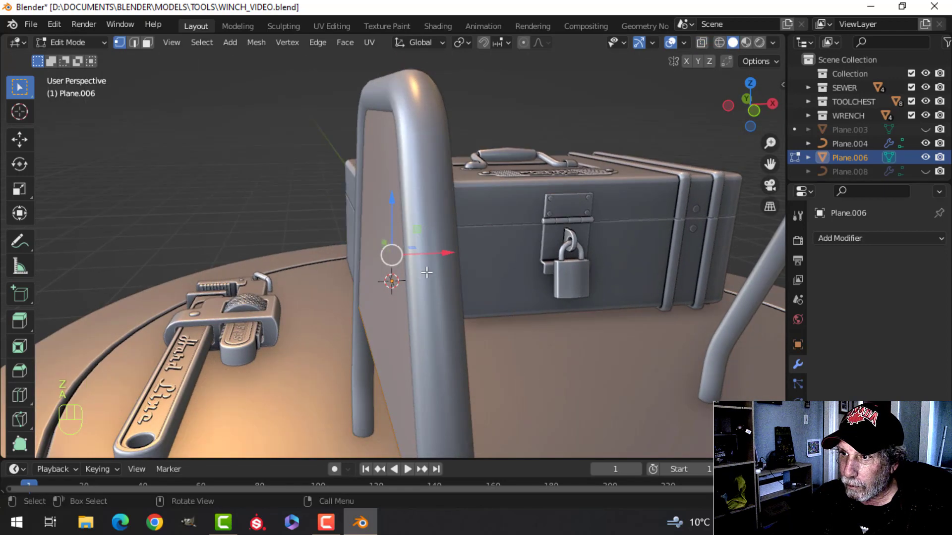
drag(447, 254, 451, 253)
mouse_move(451, 253)
middle_down()
mouse_move(478, 248)
mouse_move(429, 239)
mouse_move(434, 257)
middle_up()
Step: Isolate the plate in local view and delete its top and slanted side faces
key(Tab)
key(alt+a)
scroll(430, 239, up, 8)
scroll(470, 186, down, 8)
click(434, 256)
key(slash)
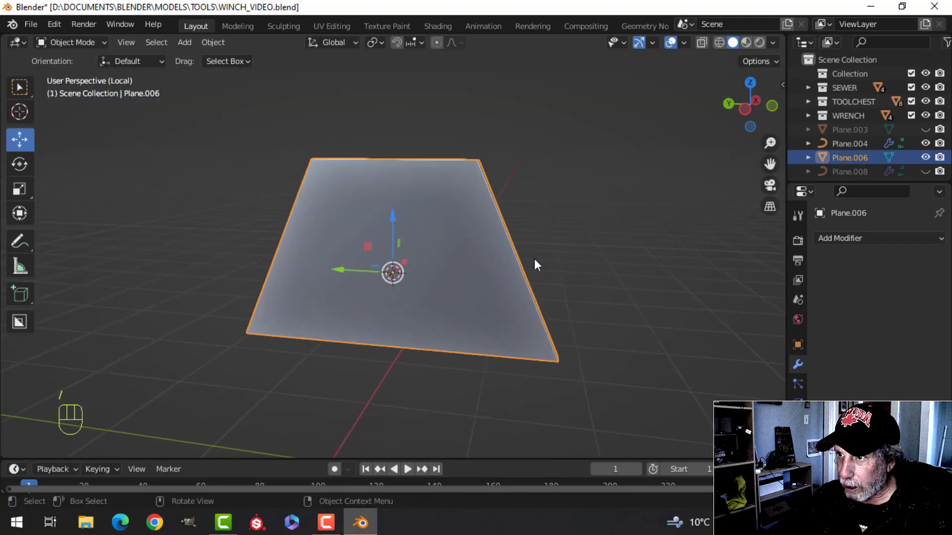
middle_drag(534, 257, 419, 273)
key(Tab)
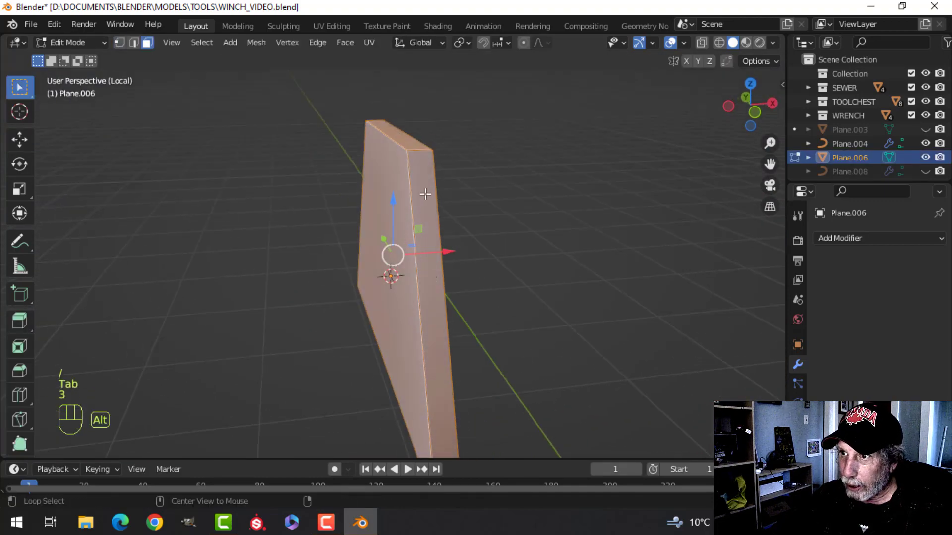
key(alt+a)
middle_drag(426, 194, 432, 265)
key(x)
click(478, 350)
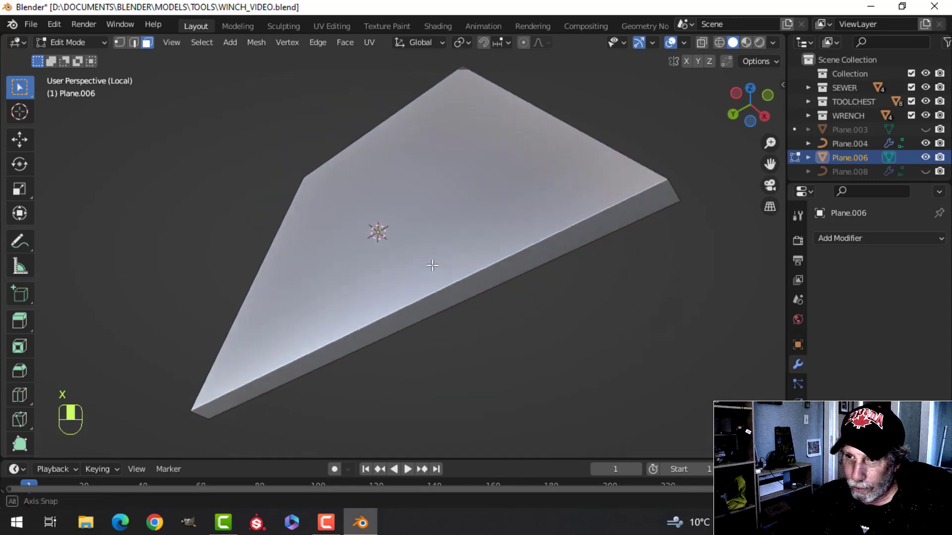
Step: Bevel the plate's two bottom edges with 4 segments and a width of about 0.0096 m, then shade the plate smooth
middle_drag(461, 305, 550, 294)
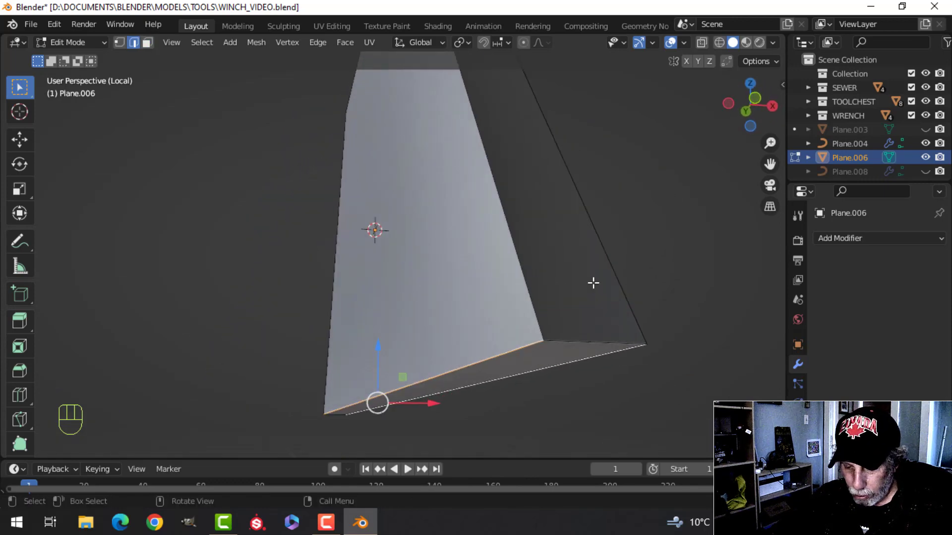
click(649, 259)
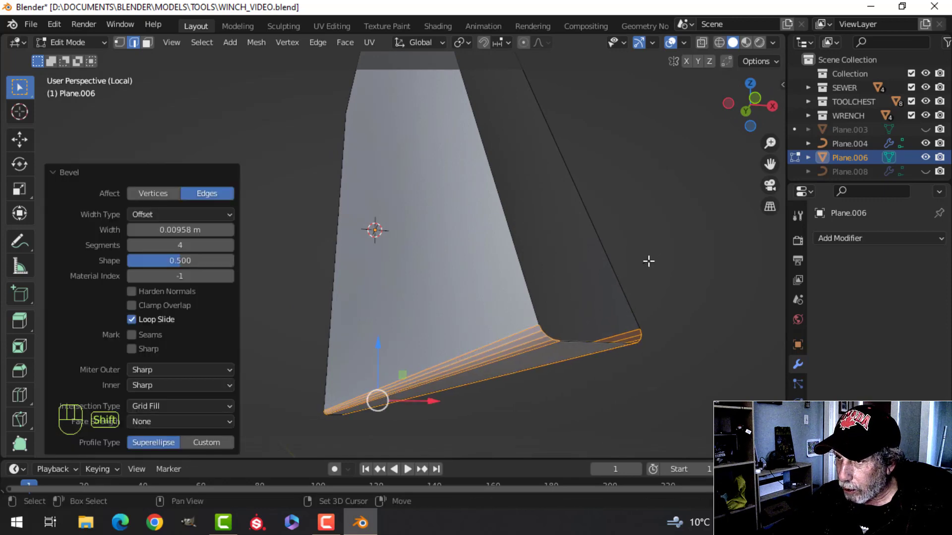
key(Tab)
scroll(522, 266, down, 3)
right_click(414, 220)
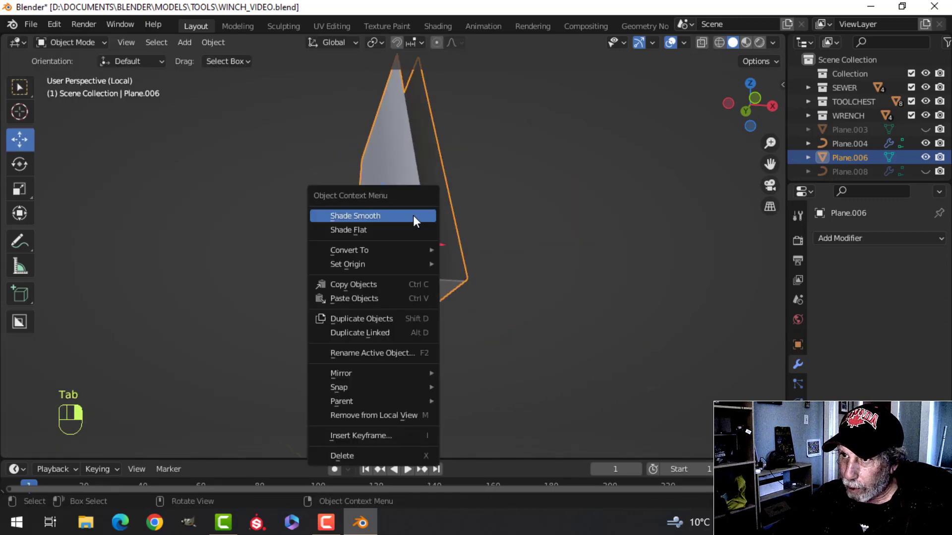
click(412, 215)
key(slash)
key(alt+a)
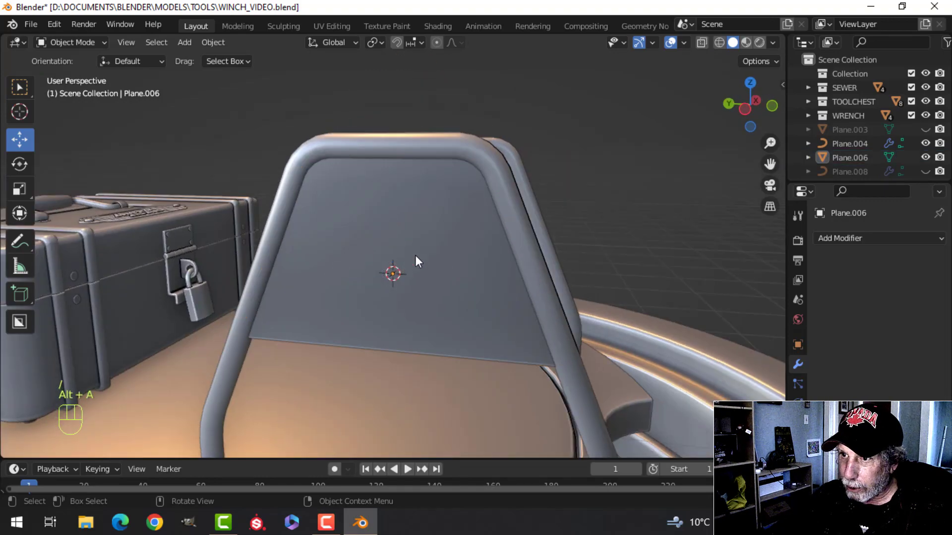
Step: Select the mirrored tubular frame and snap the 3D cursor to its origin
middle_drag(417, 259, 398, 287)
scroll(391, 271, down, 3)
click(426, 284)
mouse_move(543, 267)
middle_down()
mouse_move(483, 290)
mouse_move(497, 300)
mouse_move(413, 280)
mouse_move(557, 272)
middle_up()
scroll(498, 303, down, 3)
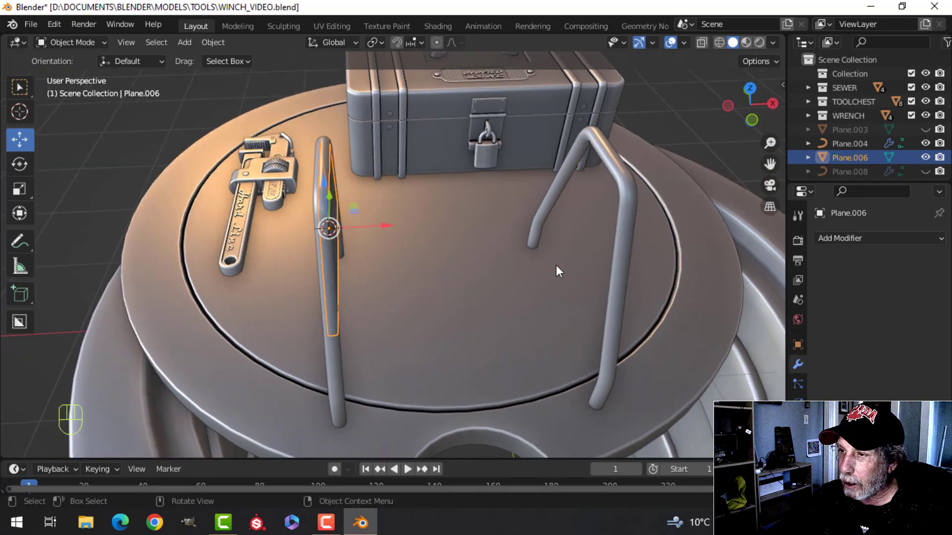
click(609, 253)
middle_drag(609, 253, 542, 270)
click(552, 250)
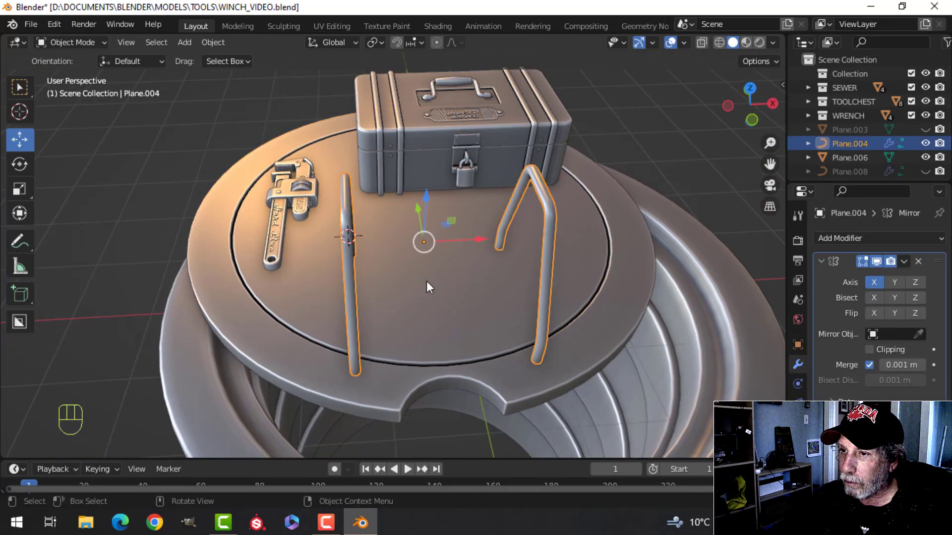
key(shift+s)
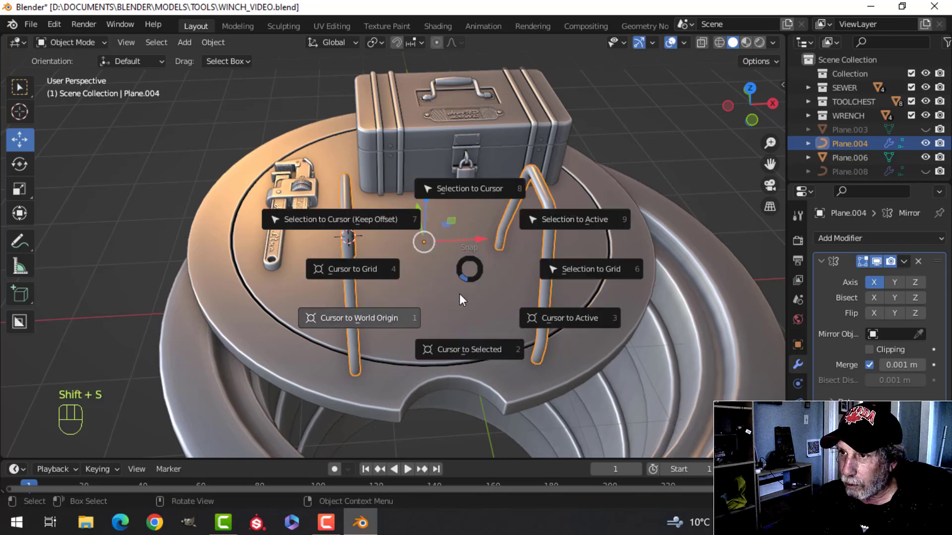
click(473, 348)
Step: Set the infill plate's origin to the 3D cursor midway between the two frames
middle_drag(315, 275, 346, 246)
click(346, 246)
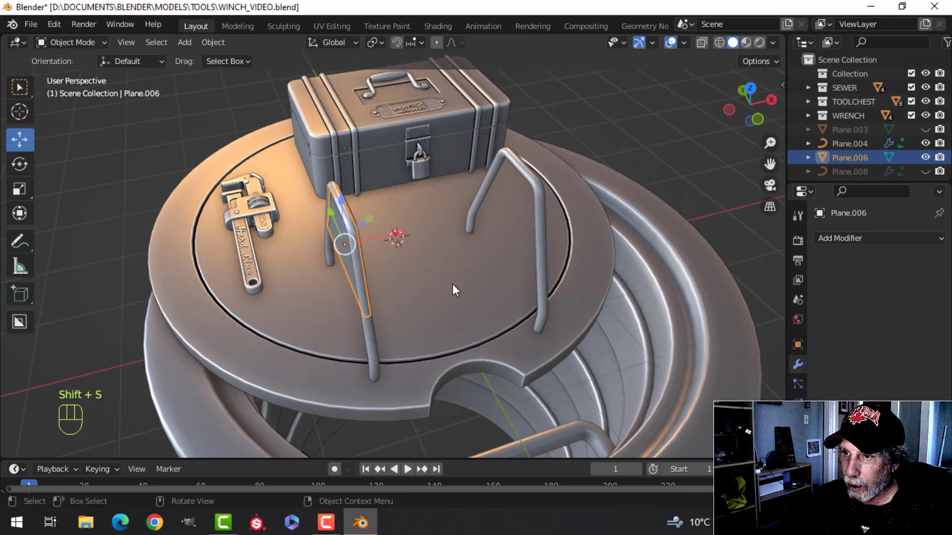
click(213, 42)
mouse_move(290, 72)
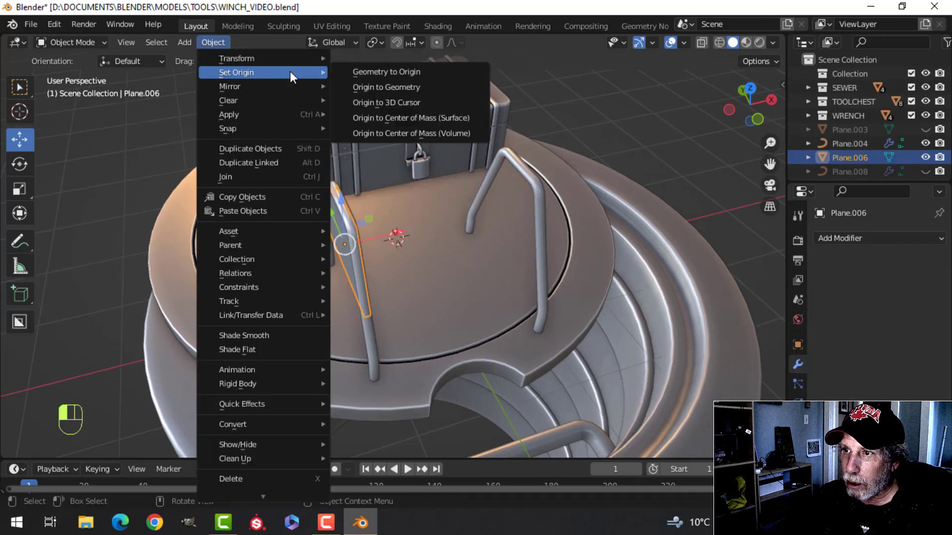
click(371, 102)
Step: Add a Mirror modifier on the X axis to the plate to fill the opposite frame
click(835, 239)
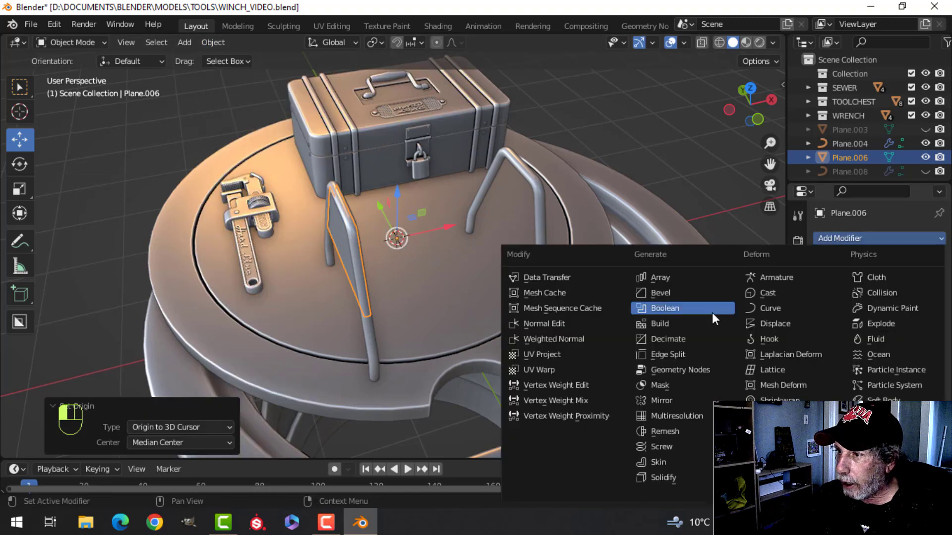
click(677, 399)
middle_drag(613, 278, 444, 242)
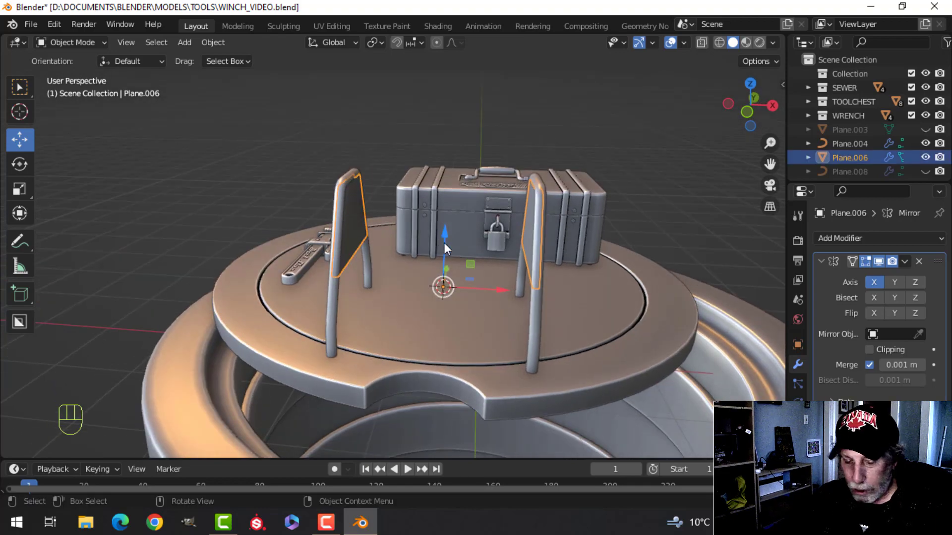
Step: Snap the 3D cursor to the mirrored plate's origin between the frames
key(shift+s)
click(441, 322)
middle_drag(447, 280, 415, 270)
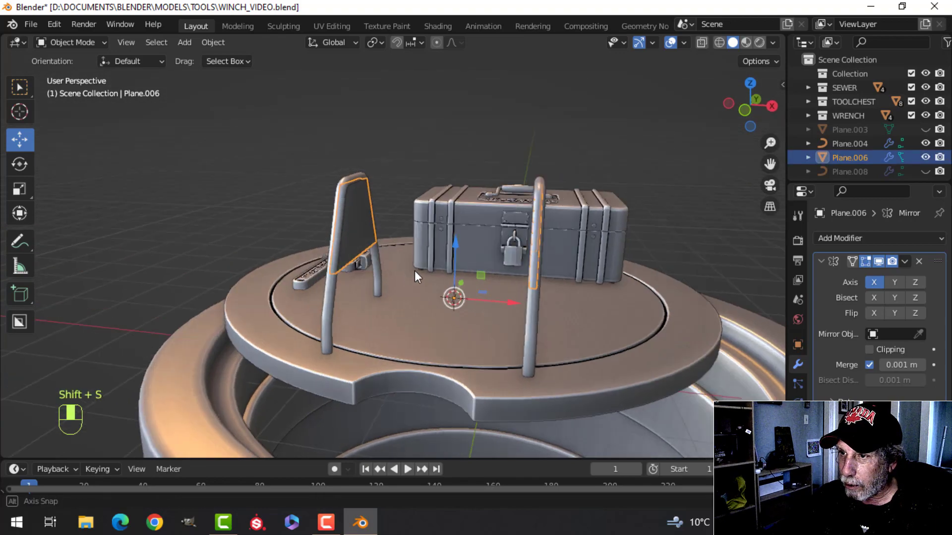
Step: Add a 24-vertex cylinder at the 3D cursor and scale its mesh to about 0.527
key(shift+a)
mouse_move(385, 215)
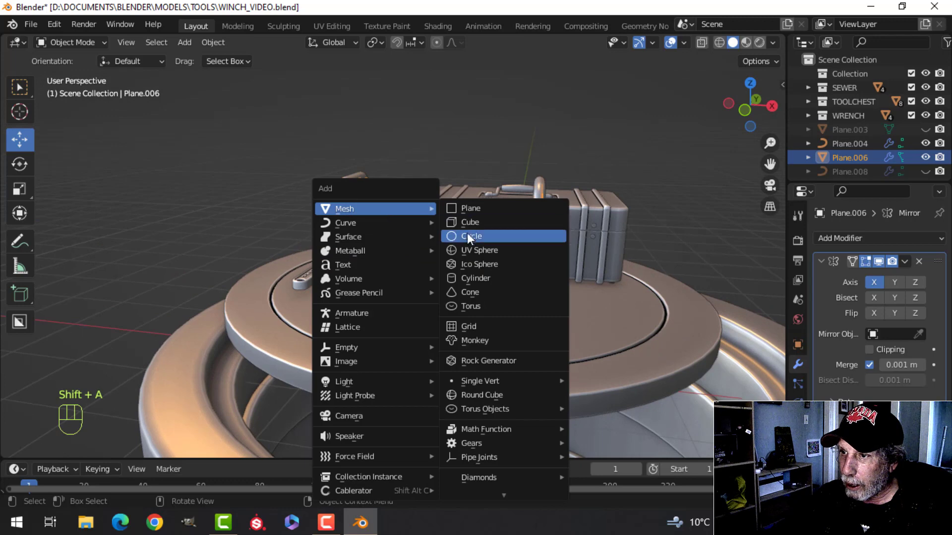
click(483, 278)
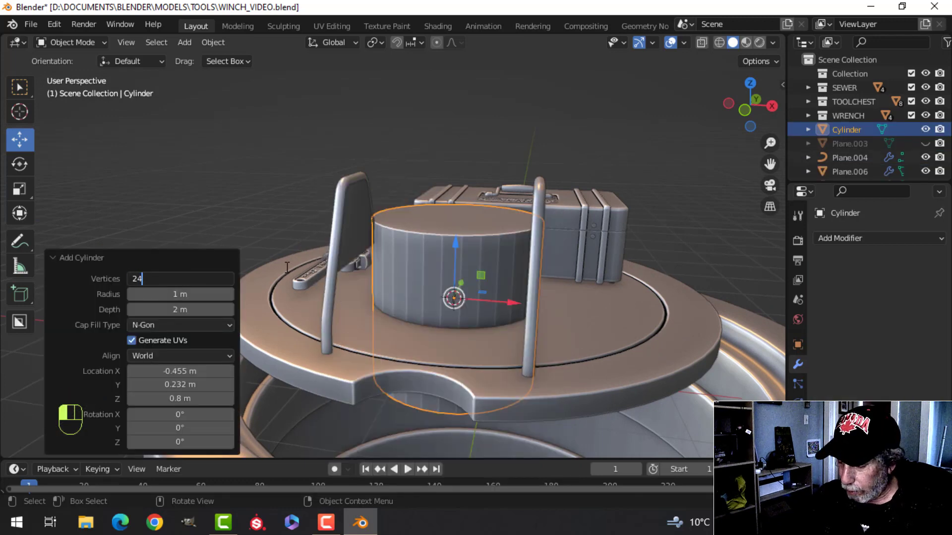
key(Tab)
key(s)
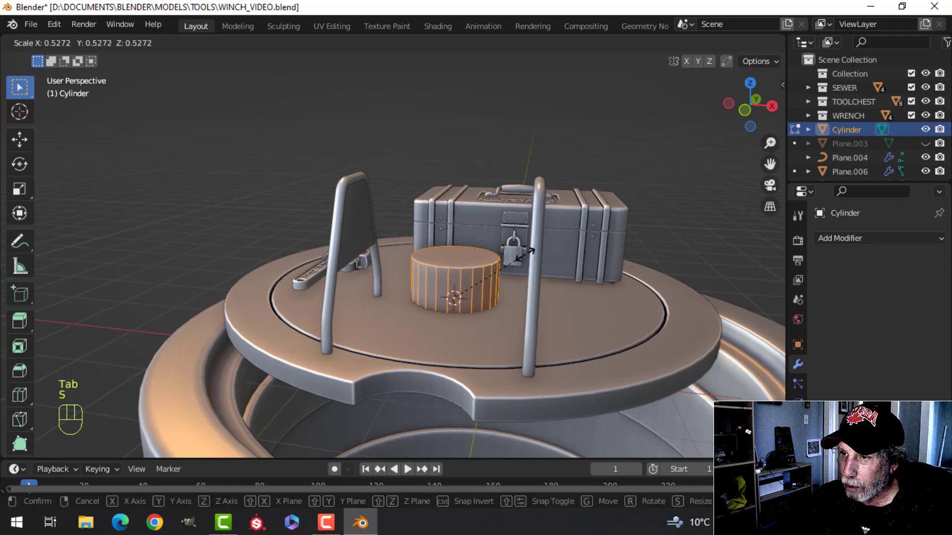
click(471, 288)
Step: Move the cylinder mesh about -0.954 m along Y to sit between the two frames
middle_drag(471, 288, 272, 261)
key(g)
key(y)
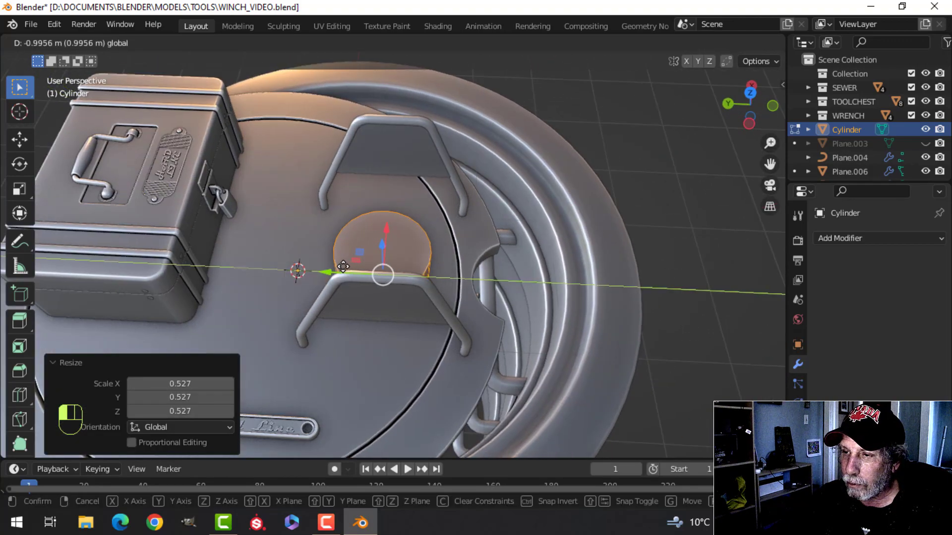
click(340, 265)
Step: Rotate the cylinder mesh 90° about Y and raise it about 0.913 m along Z
middle_drag(340, 266, 409, 242)
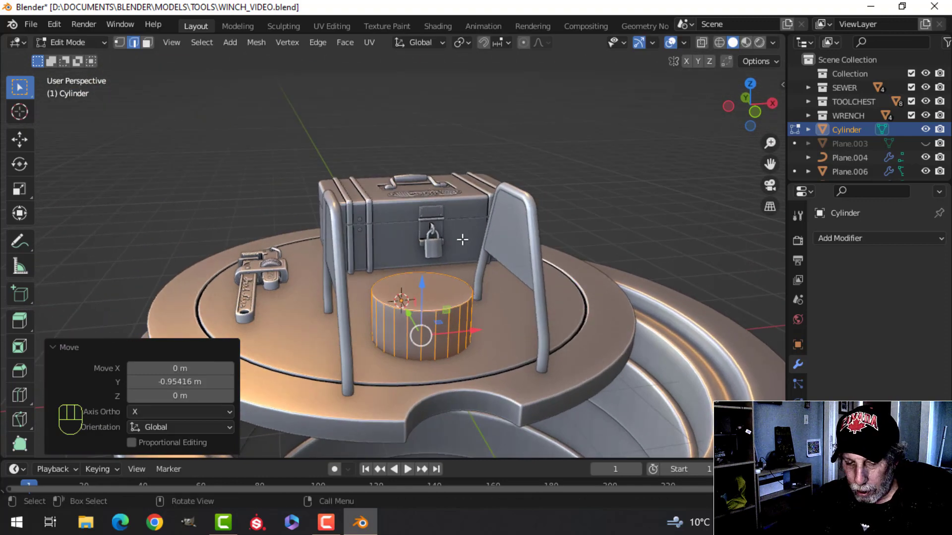
key(y)
key(9)
key(0)
click(462, 239)
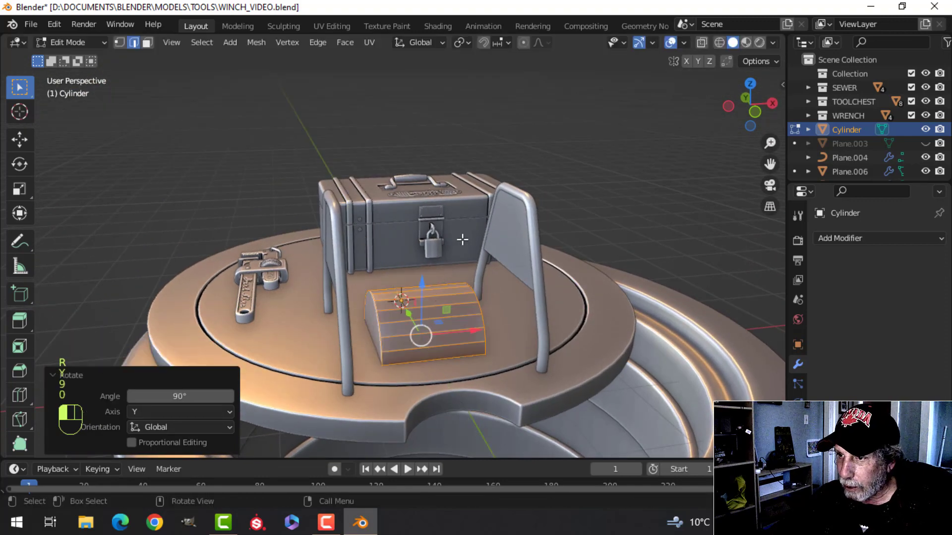
drag(423, 279, 424, 226)
Step: Stretch the horizontal cylinder along X by a factor of about 1.56 so it spans between the frames
middle_drag(424, 225, 497, 241)
key(s)
key(x)
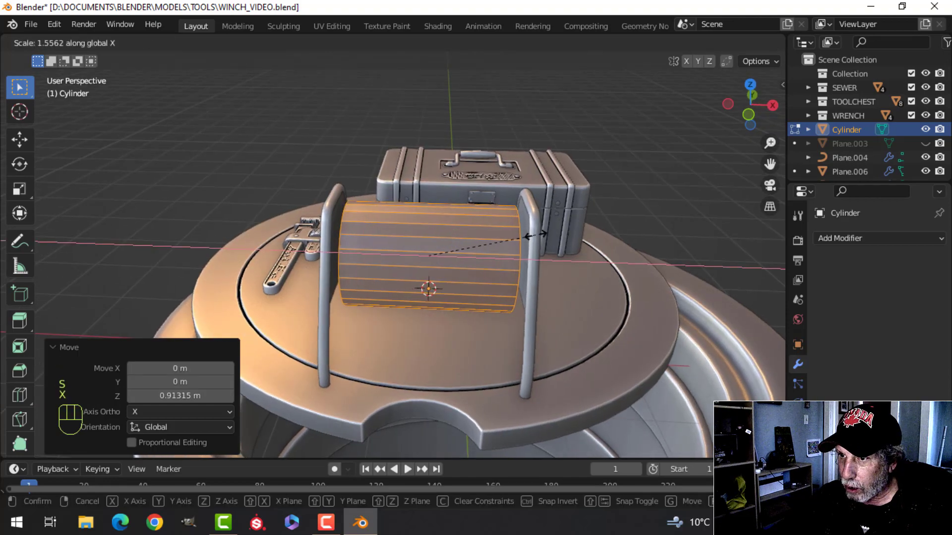
click(530, 234)
middle_drag(530, 234, 521, 254)
key(Tab)
key(alt+a)
scroll(522, 254, up, 4)
middle_drag(436, 248, 451, 259)
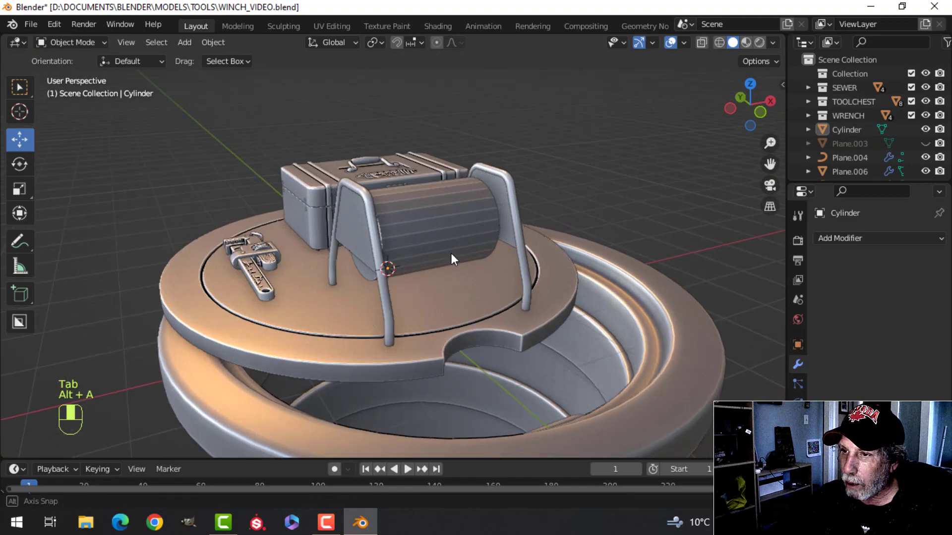
Step: Lower the whole cylinder mesh slightly between the support frames
key(Tab)
drag(418, 191, 419, 201)
key(Tab)
middle_drag(465, 206, 417, 228)
key(alt+a)
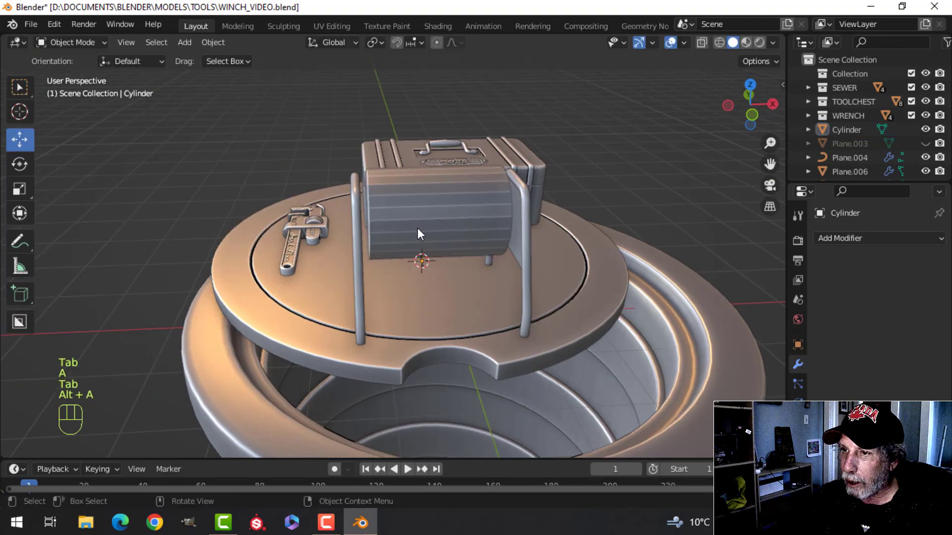
Step: Move the mirrored tubular frame's curve about 0.065 m along X towards the cylinder
click(360, 218)
middle_drag(360, 218, 414, 246)
key(Tab)
key(a)
drag(409, 231, 411, 233)
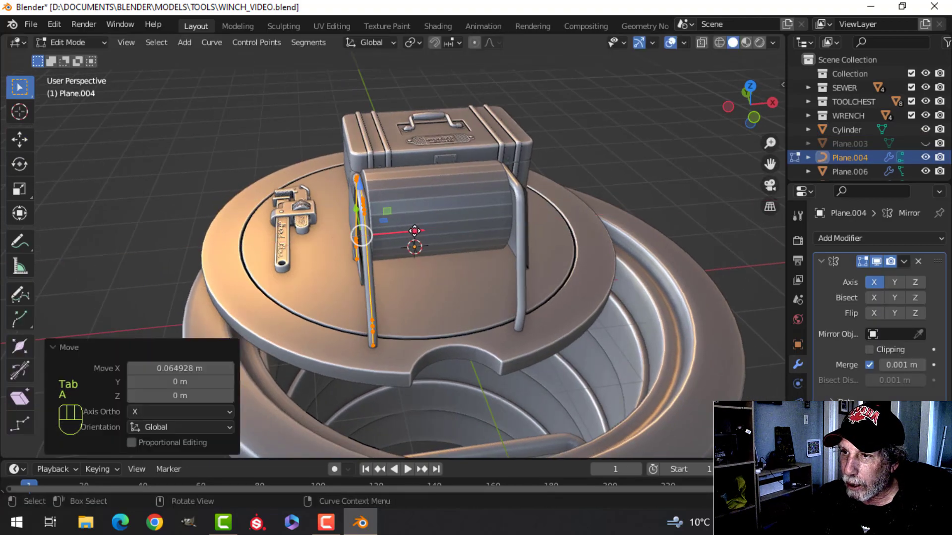
key(Tab)
Step: Shift the mirrored infill plate's mesh slightly along X to line up with the moved frame tubes
middle_drag(412, 233, 463, 233)
scroll(390, 230, up, 3)
key(alt+a)
click(390, 230)
key(Tab)
middle_drag(404, 231, 380, 226)
key(a)
drag(379, 226, 392, 224)
key(Tab)
scroll(397, 225, down, 3)
key(alt+a)
Step: Centre the cylinder between the frame legs by moving it about -0.102 m in Y and 0.017 m in Z, then scale it to about 0.95
middle_drag(361, 235, 422, 223)
middle_drag(422, 223, 422, 253)
click(367, 179)
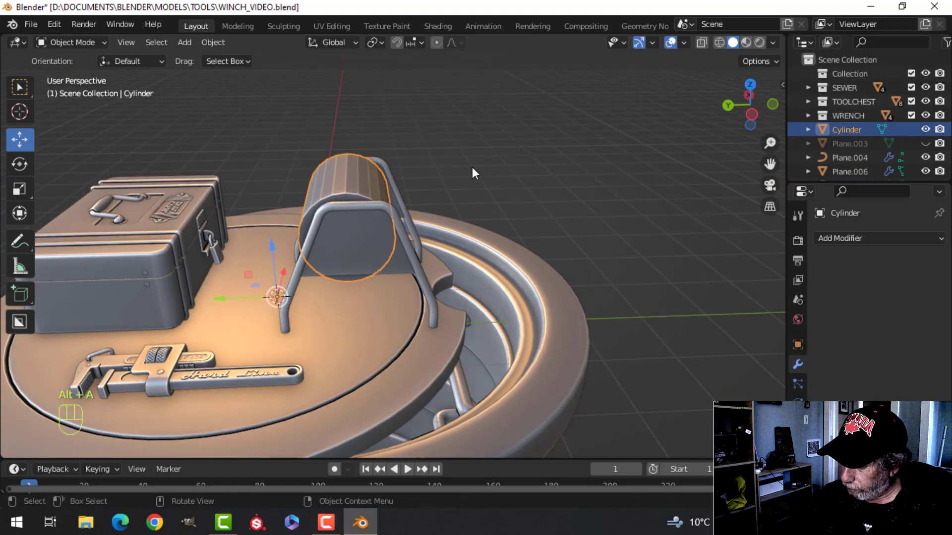
key(ctrl+KP_3)
scroll(473, 167, up, 3)
key(Tab)
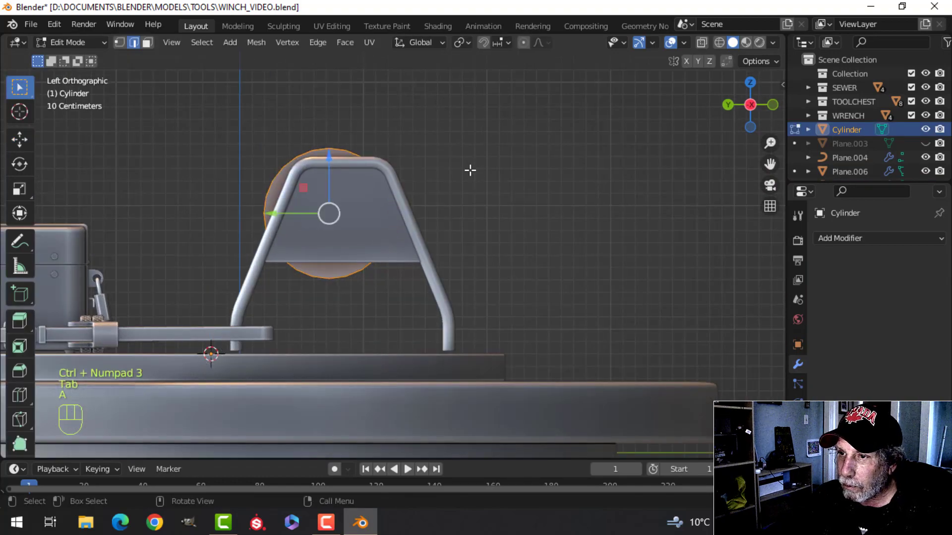
key(g)
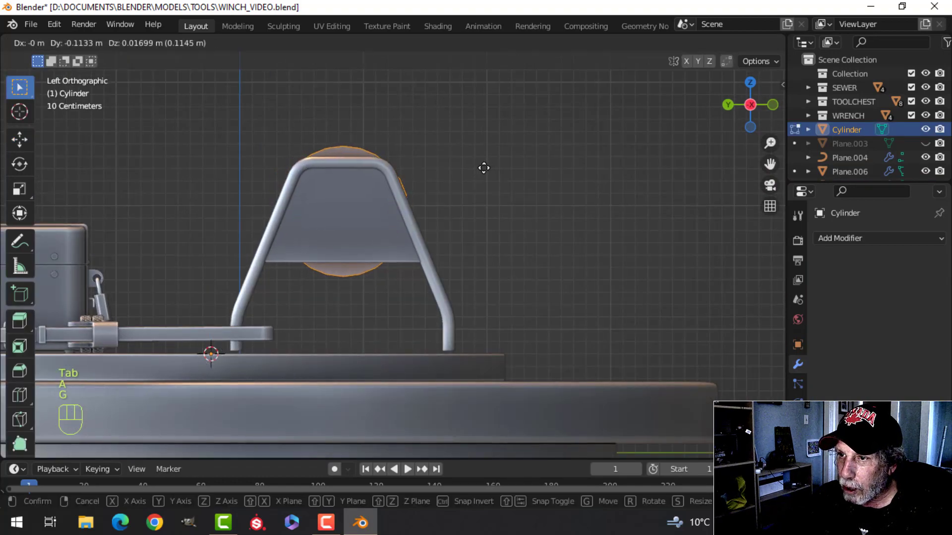
click(482, 168)
key(s)
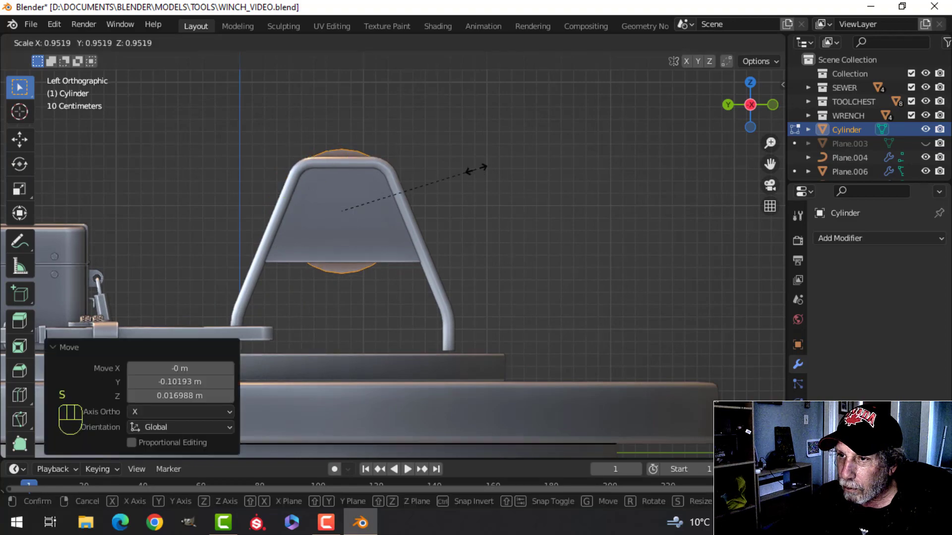
click(470, 172)
middle_drag(470, 172, 367, 249)
scroll(369, 217, down, 4)
key(Tab)
key(alt+a)
Step: Add a centred loop cut around the cylinder and bevel it about 0.62 m wide to mark out the end flanges
scroll(378, 245, up, 3)
click(411, 195)
key(Tab)
middle_drag(367, 249, 419, 239)
key(alt+a)
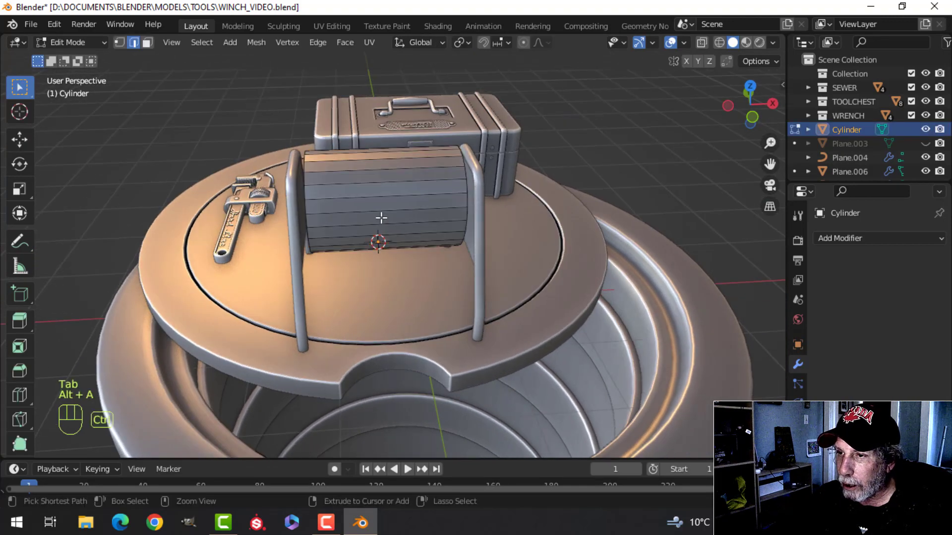
key(ctrl+r)
click(382, 219)
right_click(450, 221)
key(ctrl+b)
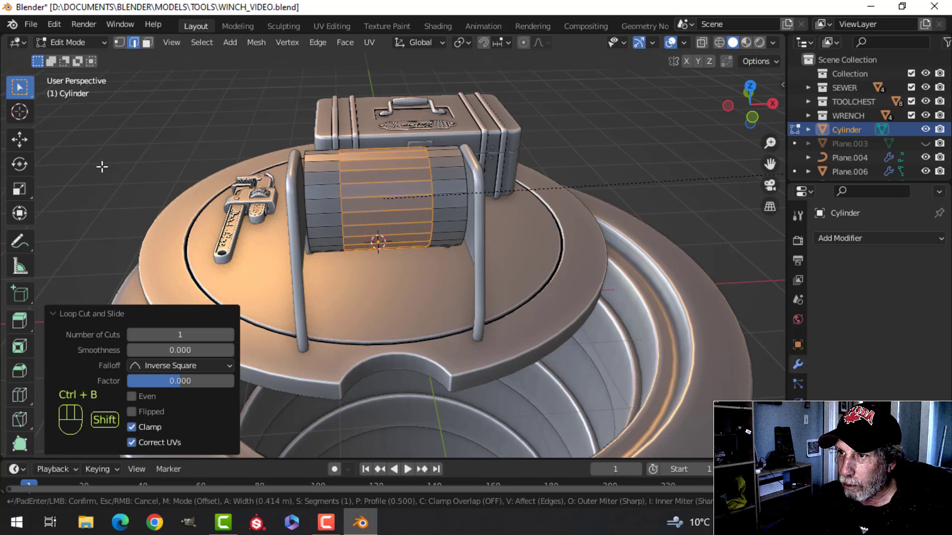
click(299, 136)
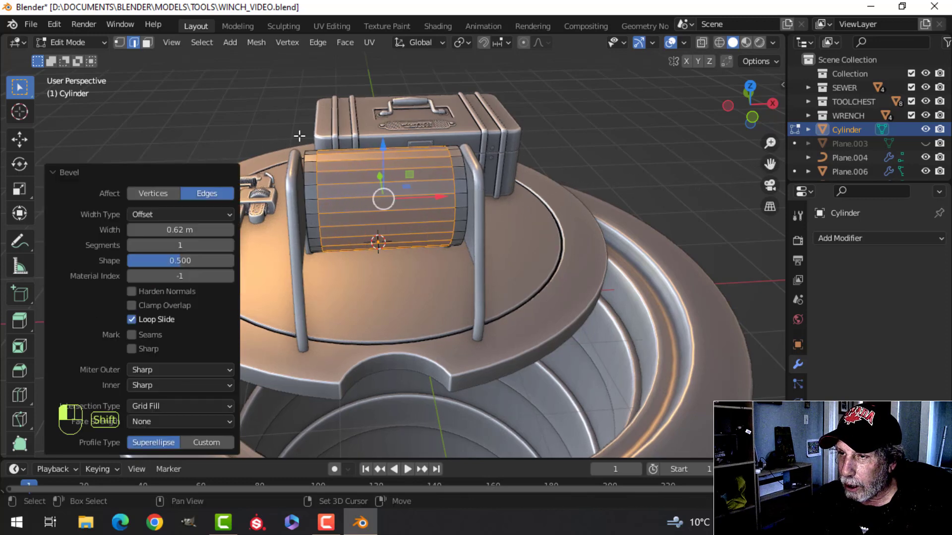
Step: Extrude the wide central band in place and shrink it about 0.067 m to form a recessed drum
key(e)
right_click(382, 222)
key(alt+s)
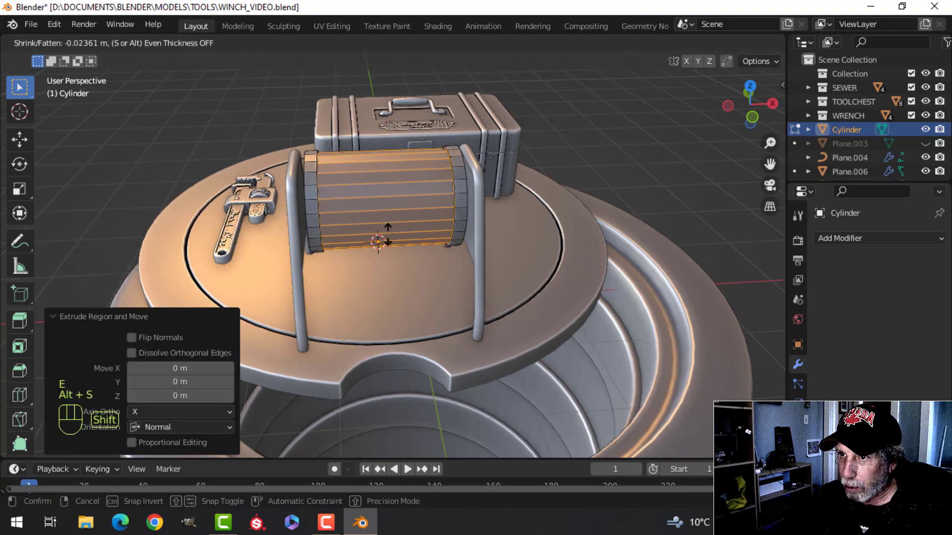
click(395, 256)
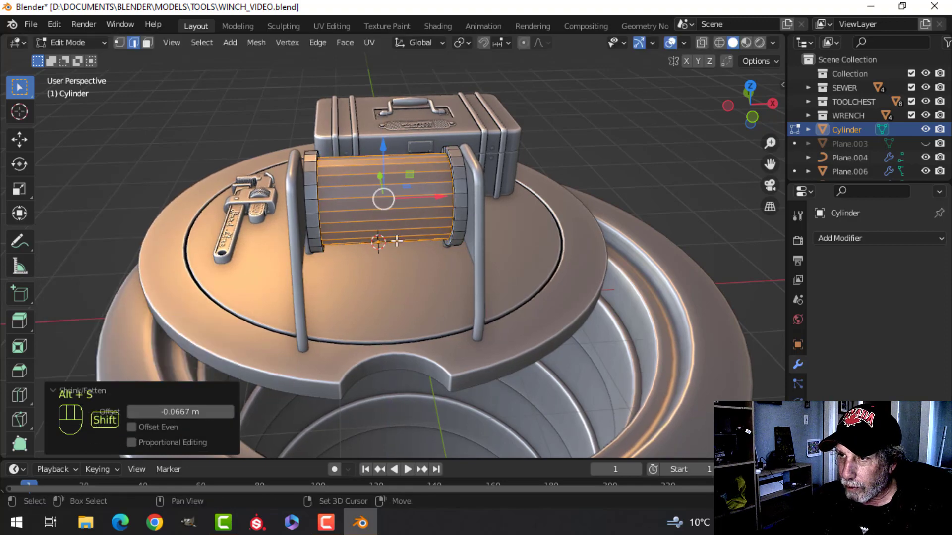
key(alt+a)
Step: Bevel the rim edge loops of both drum flanges by about 0.015 m
middle_drag(395, 253, 323, 313)
scroll(330, 239, up, 3)
middle_drag(323, 313, 334, 173)
scroll(333, 223, down, 2)
shift+middle_drag(325, 248, 326, 286)
middle_drag(326, 286, 368, 317)
scroll(344, 298, down, 1)
scroll(335, 307, up, 3)
mouse_move(368, 317)
middle_down()
mouse_move(351, 306)
mouse_move(374, 312)
middle_up()
scroll(372, 309, up, 2)
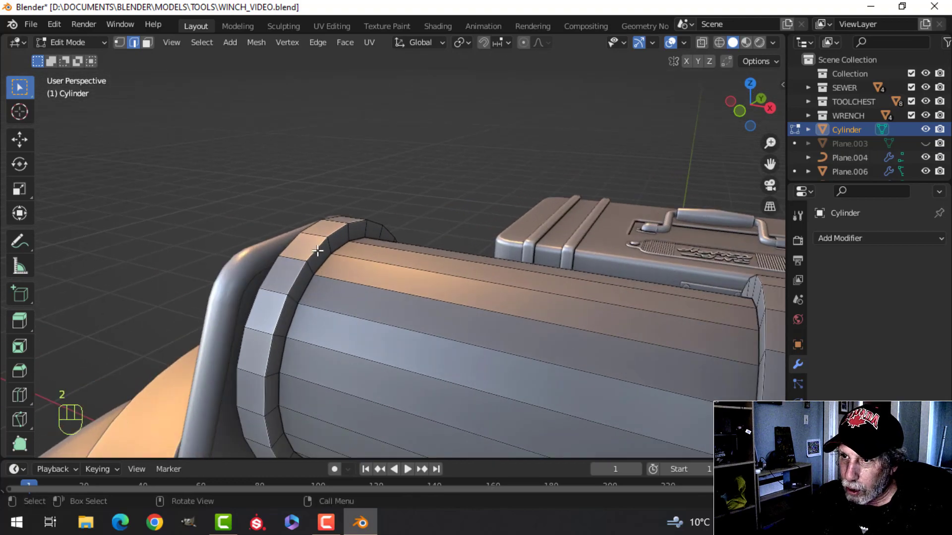
shift+middle_drag(598, 339, 412, 291)
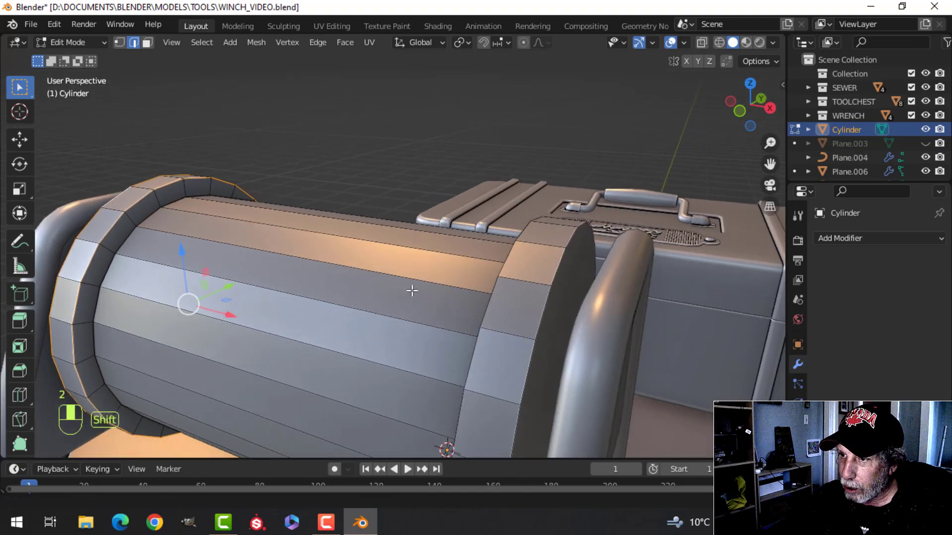
alt+shift+click(558, 272)
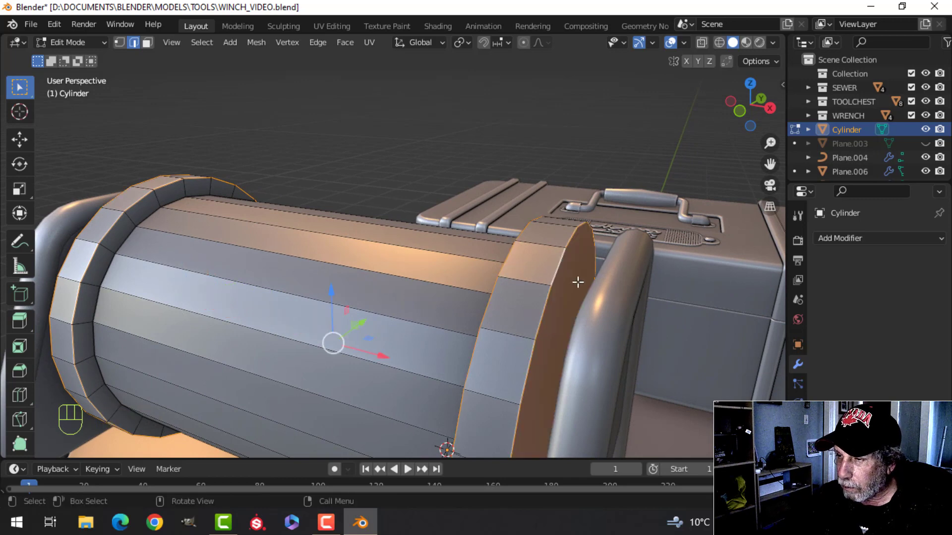
key(ctrl+z)
alt+shift+click(565, 270)
shift+middle_drag(573, 275, 523, 295)
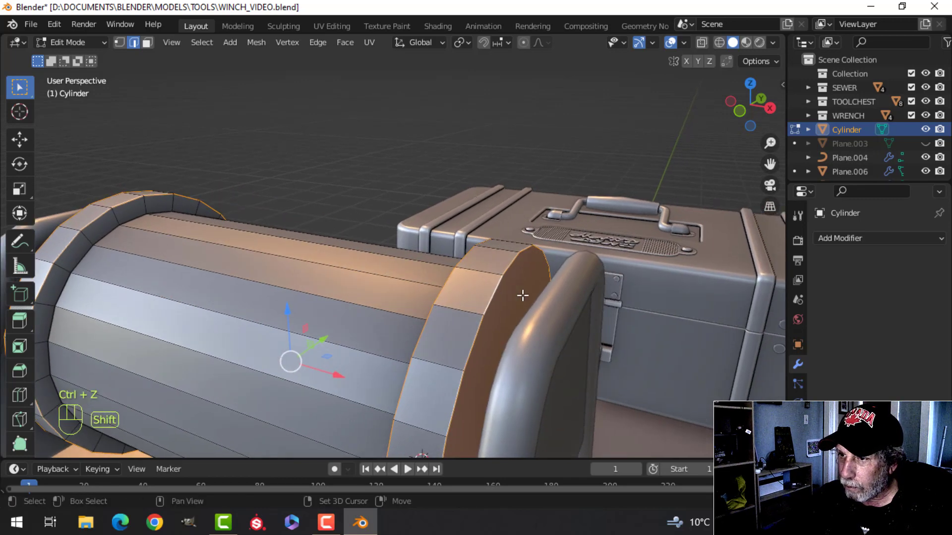
key(ctrl+b)
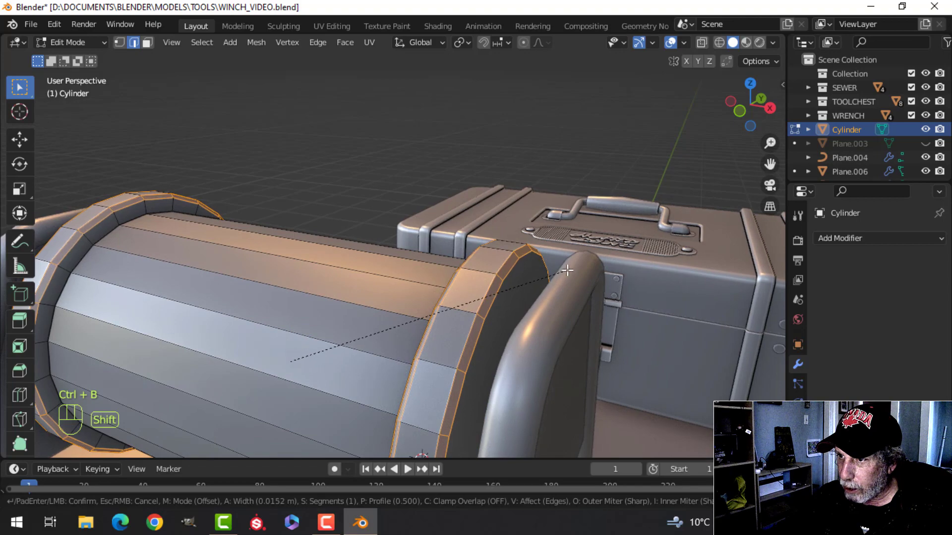
scroll(567, 270, up, 1)
click(567, 270)
key(alt+a)
key(Tab)
middle_drag(343, 301, 366, 309)
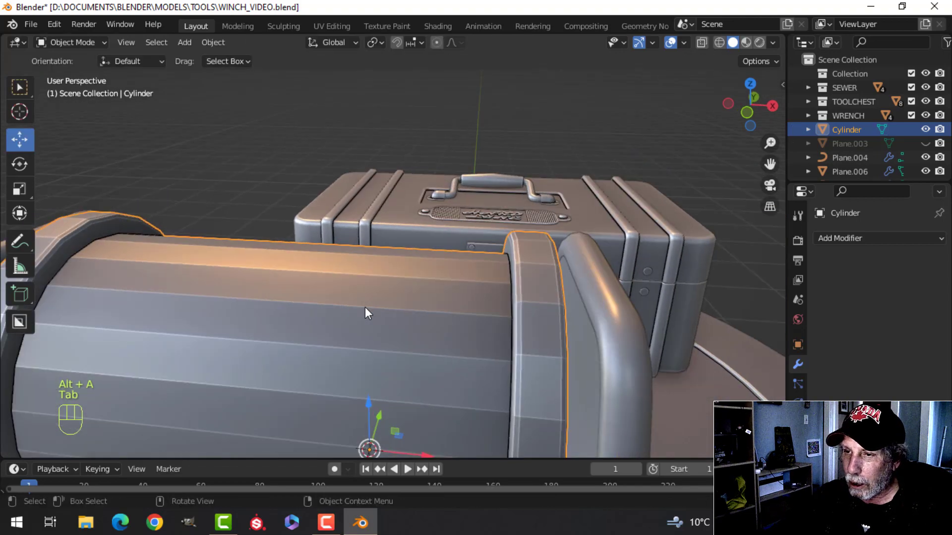
Step: Add a centred loop cut to the recessed drum and bevel it about 0.612 m wide, close to both flanges
key(Tab)
scroll(314, 330, down, 2)
key(alt+a)
middle_drag(315, 329, 325, 331)
click(321, 321)
right_click(381, 328)
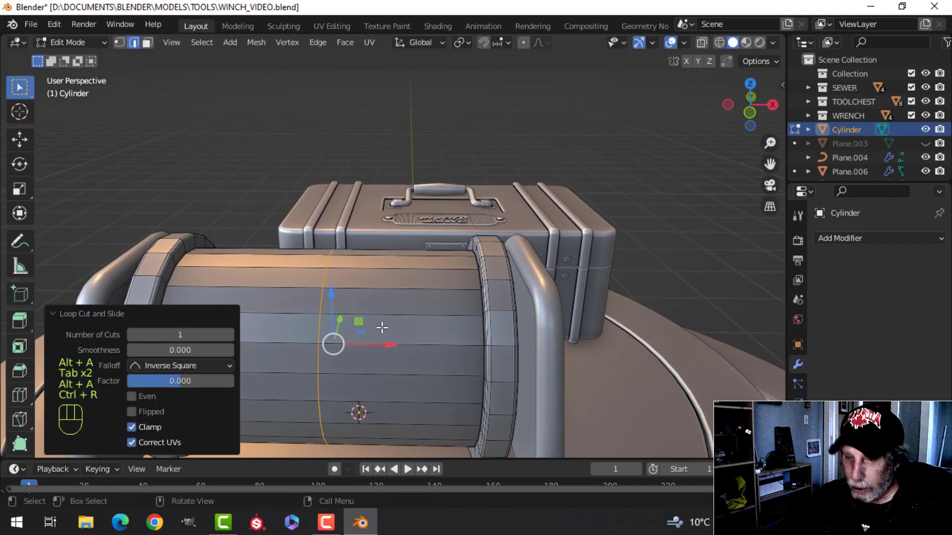
scroll(421, 329, down, 1)
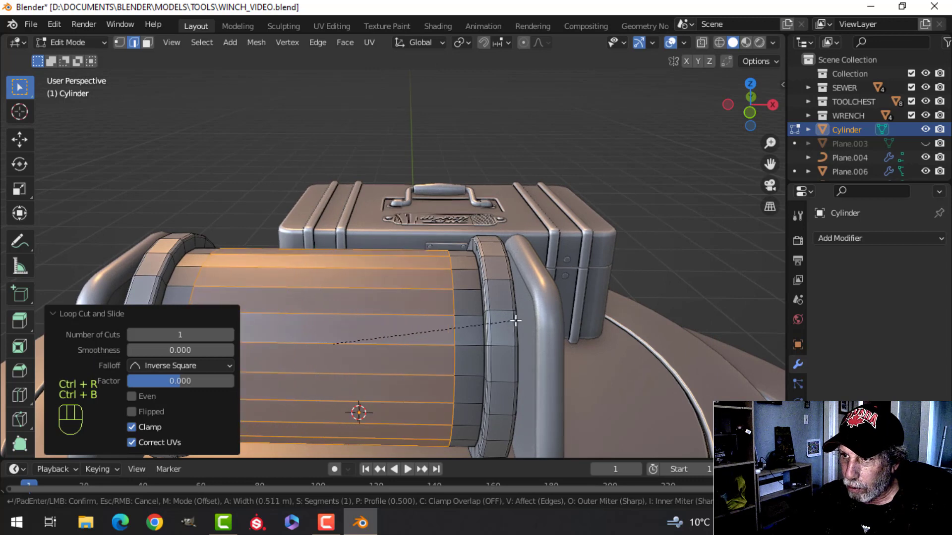
click(537, 320)
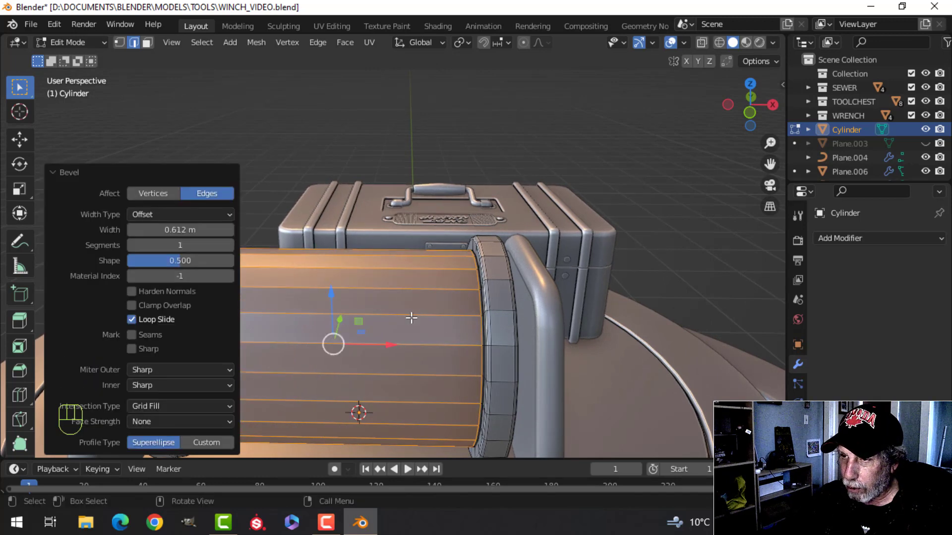
Step: Apply smooth shading to the winch drum
key(Tab)
right_click(359, 292)
click(320, 187)
key(alt+a)
Step: Inset the drum's two end-cap faces by about 0.355 m to outline the axle
middle_drag(330, 263, 317, 245)
click(317, 245)
key(Tab)
key(alt+a)
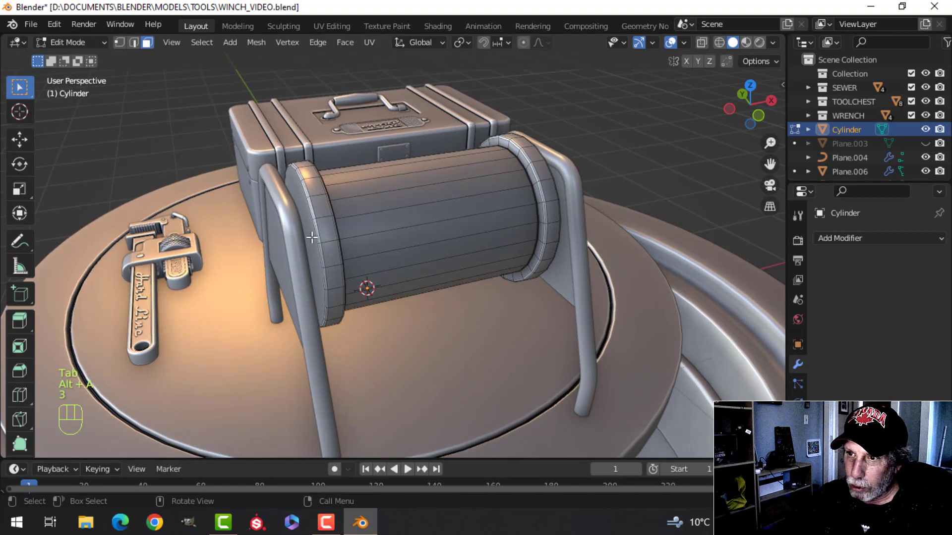
middle_drag(525, 245, 575, 224)
key(i)
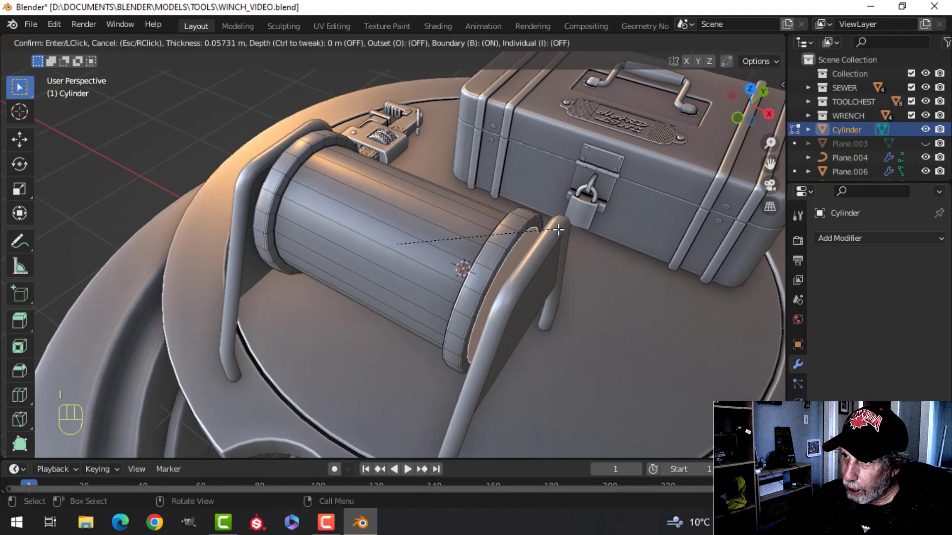
click(510, 274)
Step: Extrude both inset end faces and scale them about 1.282 along X so the axle passes through the infill plates
mouse_move(416, 251)
middle_down()
mouse_move(472, 240)
mouse_move(357, 213)
mouse_move(456, 217)
middle_up()
key(z)
click(382, 251)
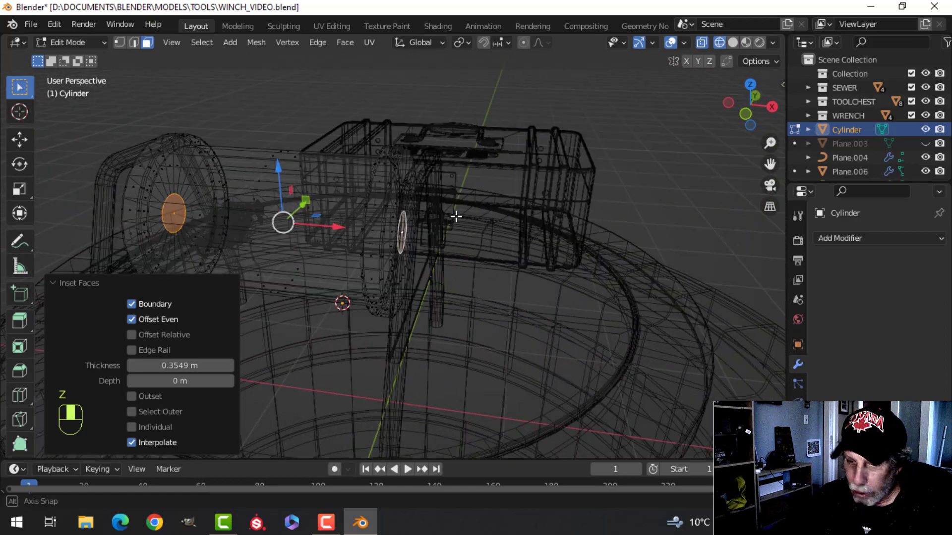
key(e)
key(s)
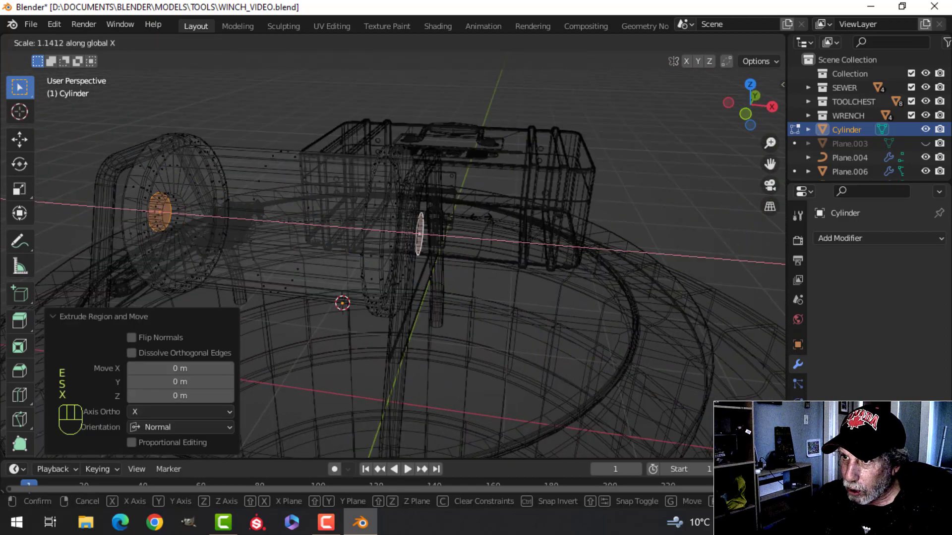
click(505, 216)
key(z)
click(591, 217)
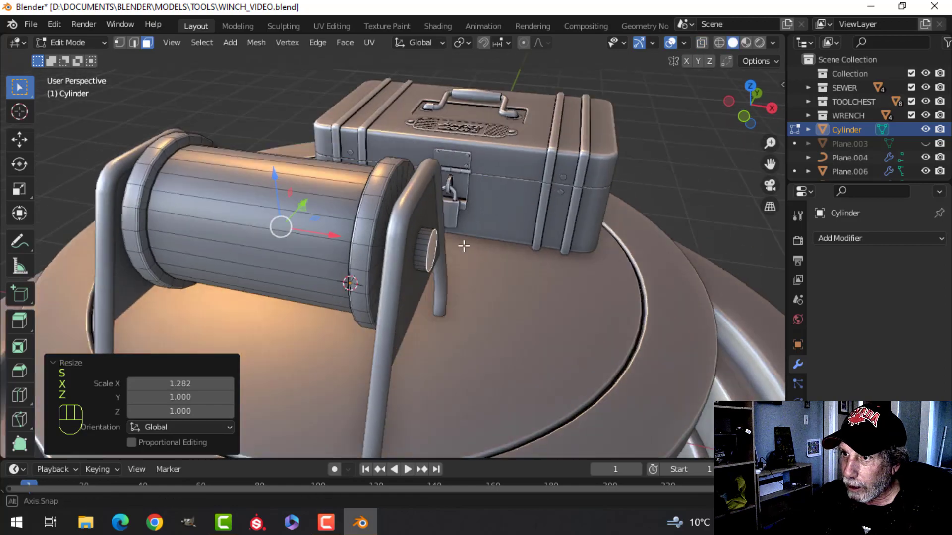
Step: Pull one axle end face in close to the infill plate and extrude it into a disc scaled up about 1.4 times
scroll(454, 240, up, 2)
middle_drag(454, 240, 361, 298)
key(alt+a)
scroll(381, 270, up, 2)
click(348, 251)
drag(371, 307, 362, 298)
key(e)
key(s)
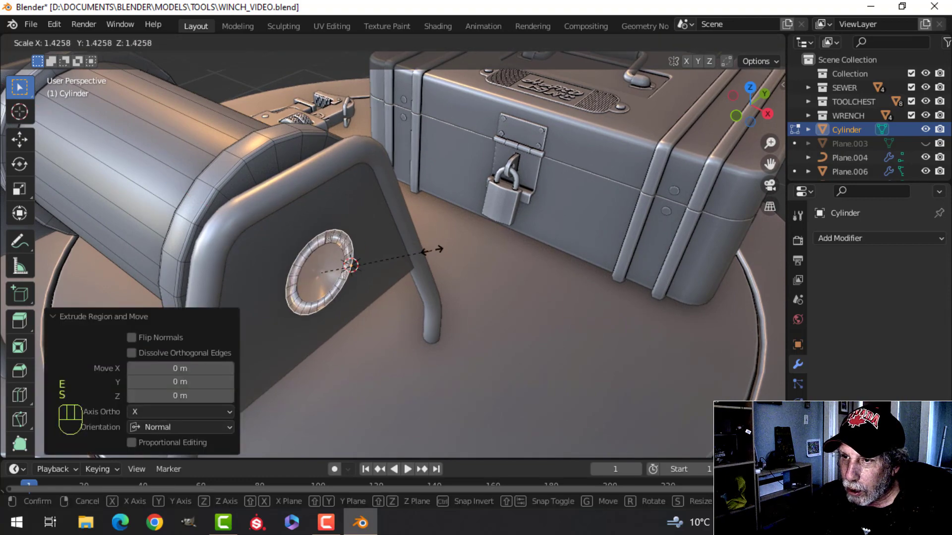
click(440, 249)
Step: Extrude the disc's face and move it about 0.043 m along X to give the disc thickness
shift+middle_drag(441, 250, 372, 255)
mouse_move(373, 254)
middle_down()
mouse_move(364, 257)
mouse_move(381, 255)
middle_up()
key(e)
click(383, 254)
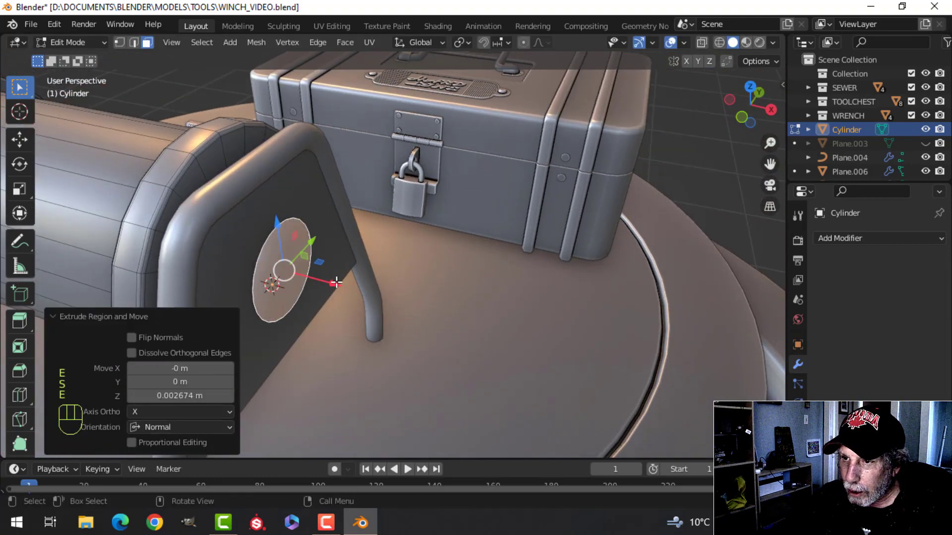
drag(336, 282, 346, 285)
scroll(378, 255, up, 3)
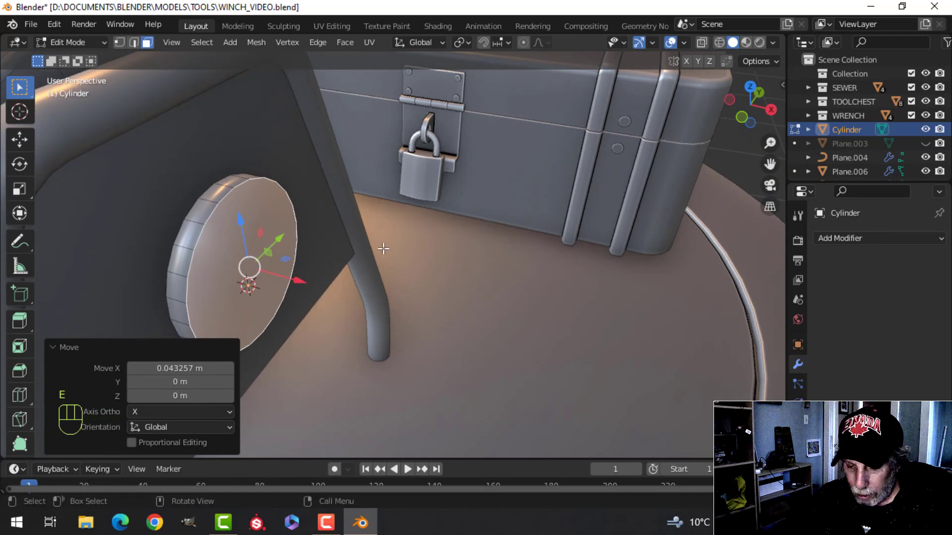
Step: Bevel the disc's outer rim, and its plate-side rim by about 0.0074 m, using two segments
key(ctrl+b)
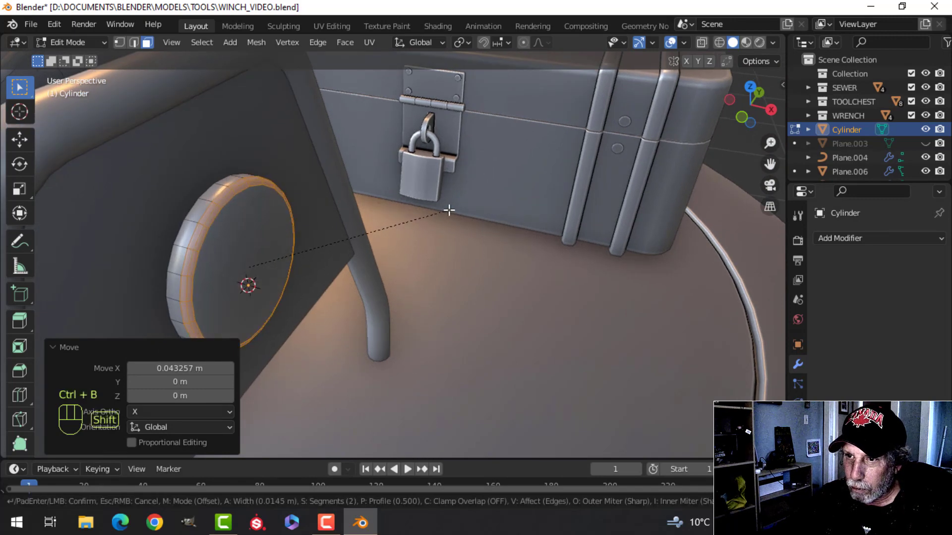
click(449, 210)
middle_drag(293, 251, 326, 252)
key(alt+a)
alt+shift+click(333, 241)
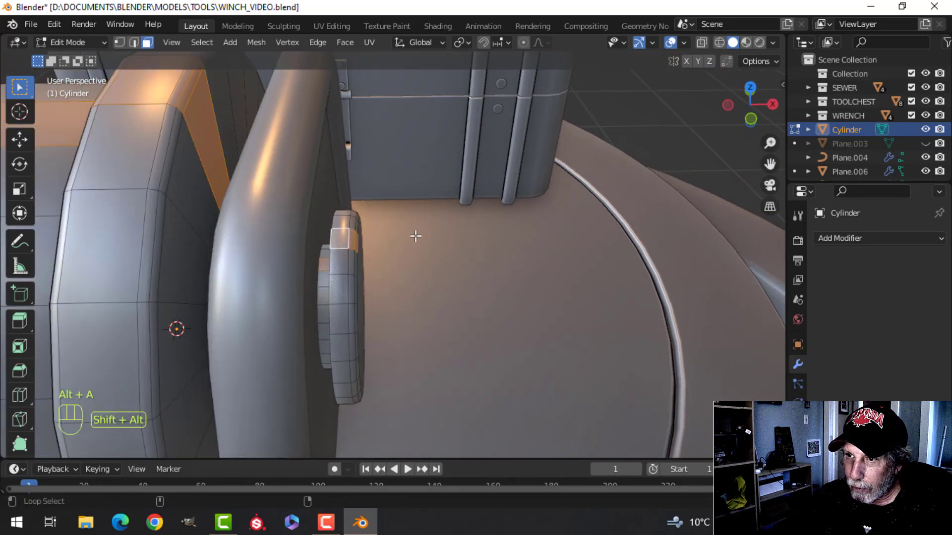
key(alt+a)
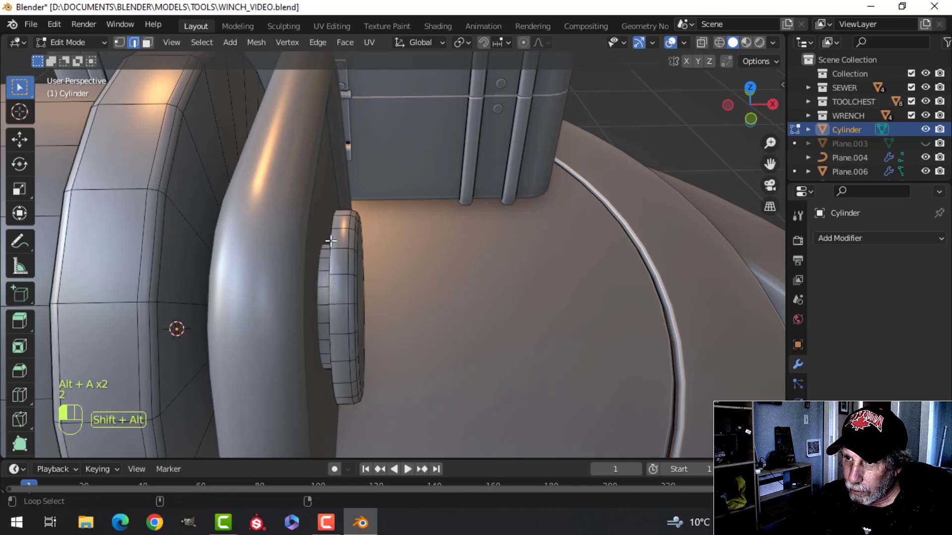
click(425, 214)
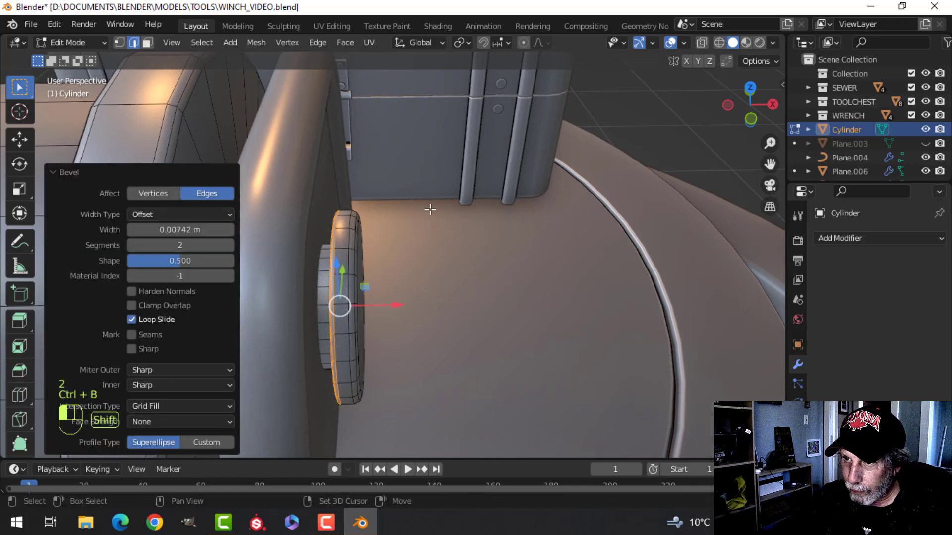
Step: Inset the disc's outer face by about 0.069 m and extrude it outward into a raised hub with a bevelled edge
middle_drag(429, 208, 350, 269)
key(alt+a)
key(3)
click(304, 256)
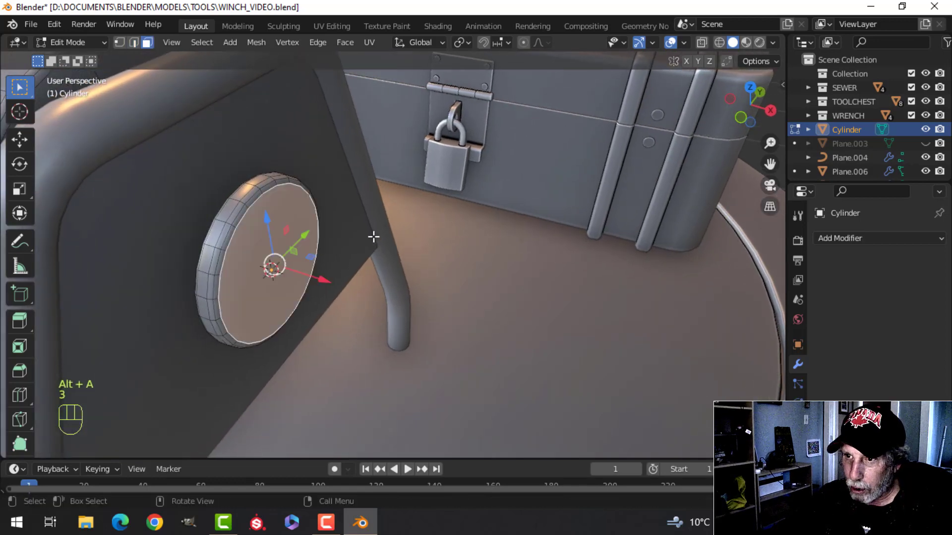
key(i)
click(352, 248)
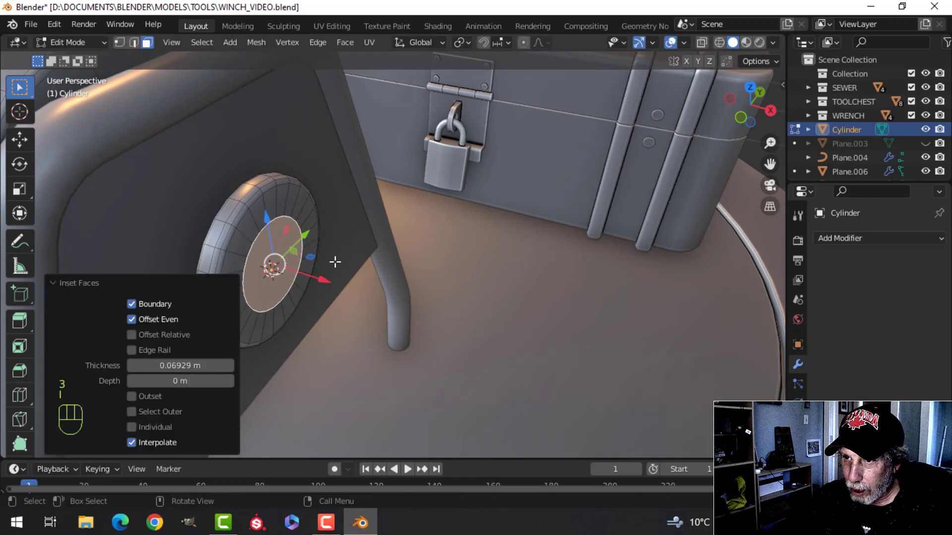
middle_drag(334, 261, 362, 272)
key(e)
click(365, 275)
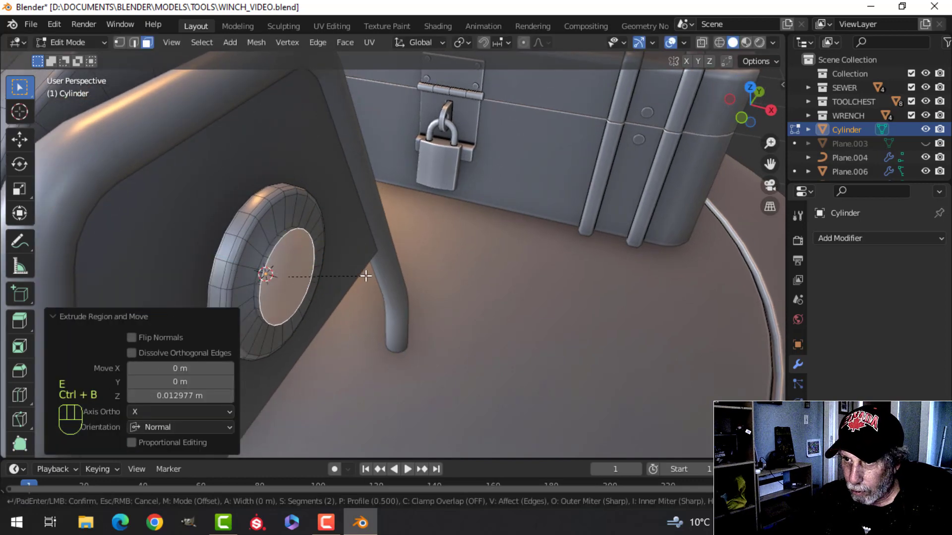
Step: Add a supporting edge loop around the disc's front face, slid towards the raised hub
key(a)
middle_drag(316, 261, 270, 223)
key(ctrl+r)
click(243, 179)
click(250, 191)
key(Tab)
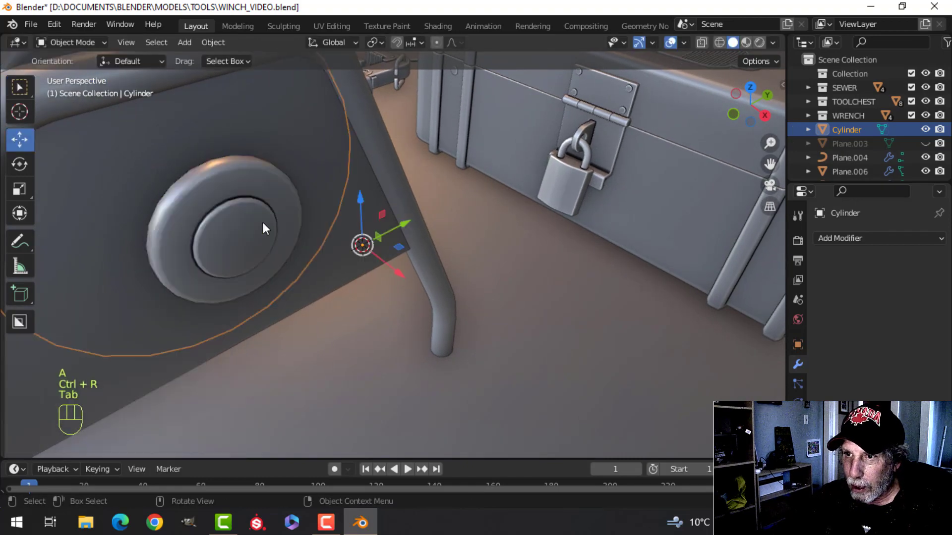
Step: Inset the axle's opposite end face and extrude it about 0.136 m outward along X as a narrower stub shaft
scroll(268, 233, down, 5)
key(alt+a)
middle_drag(282, 257, 297, 286)
scroll(341, 266, up, 3)
scroll(374, 253, down, 4)
click(367, 242)
key(Tab)
key(alt+a)
key(i)
click(356, 274)
key(e)
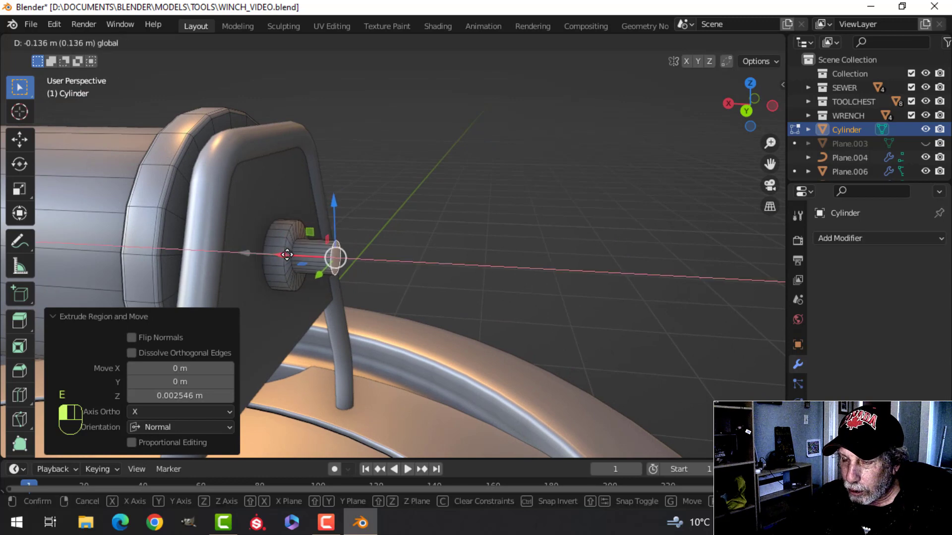
click(287, 255)
Step: Bevel the stub shaft's end by about 0.0114 m and bevel the collar's outer rim, using two segments
scroll(342, 265, up, 3)
shift+middle_drag(260, 298, 345, 262)
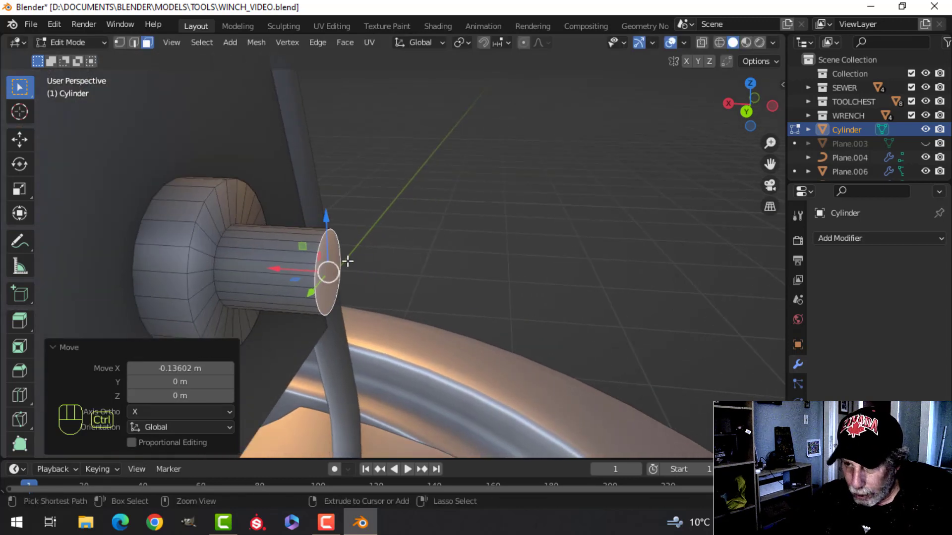
key(ctrl+b)
click(403, 200)
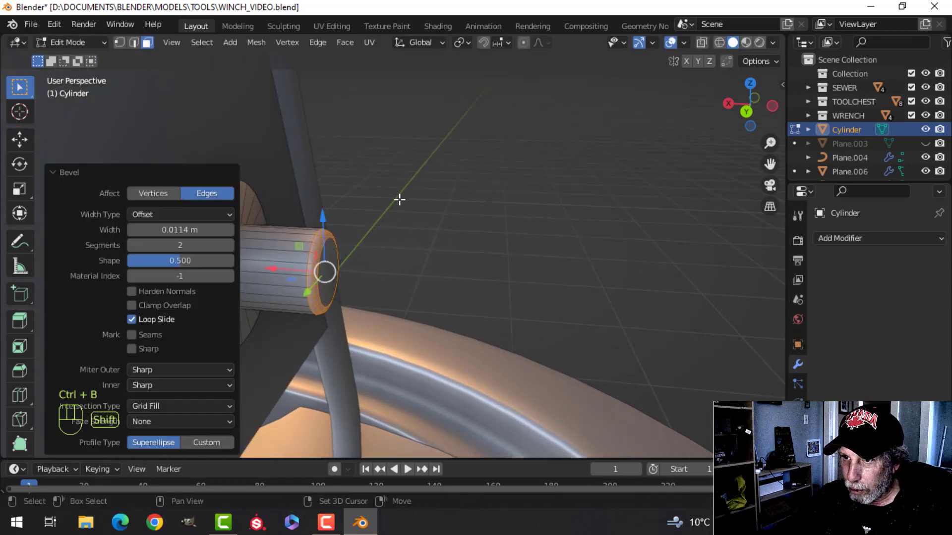
key(alt+a)
shift+middle_drag(249, 233, 266, 245)
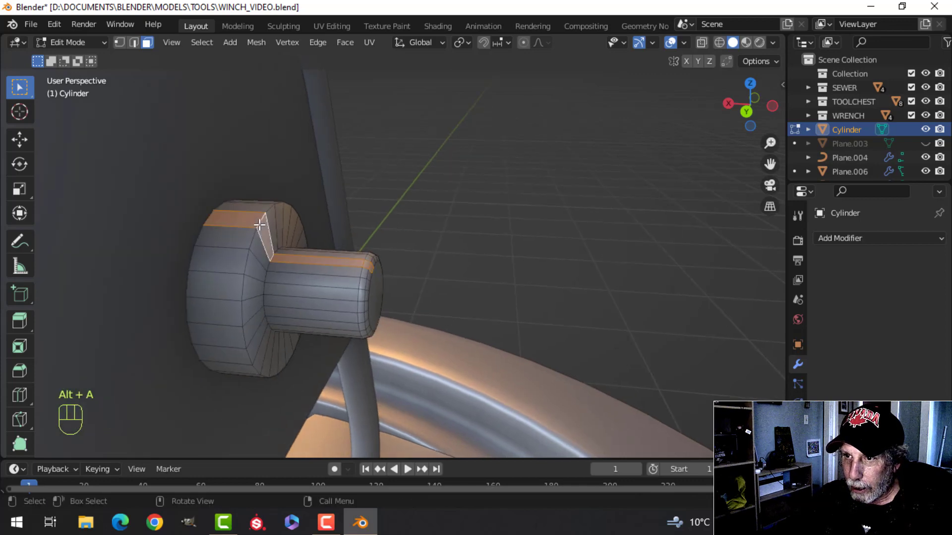
key(ctrl+b)
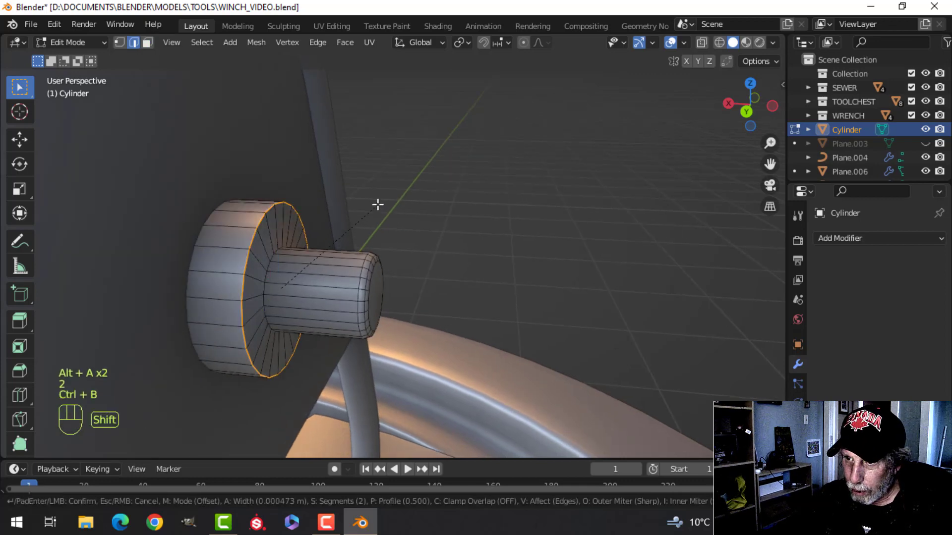
click(427, 171)
Step: Add a supporting edge loop to the collar at the stub-shaft end of the axle
key(alt+a)
middle_drag(329, 238, 288, 305)
key(ctrl+r)
click(177, 254)
click(181, 259)
key(Tab)
key(alt+a)
scroll(290, 303, up, 4)
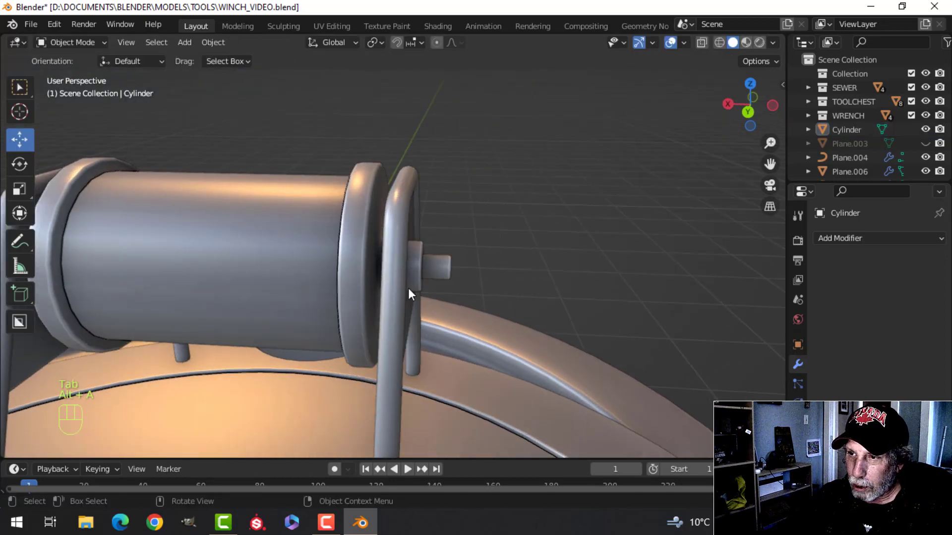
Step: Shift all points of the tubular frame curve slightly along X, closer to the drum flange
scroll(408, 288, down, 4)
shift+middle_drag(408, 288, 368, 314)
scroll(335, 339, up, 4)
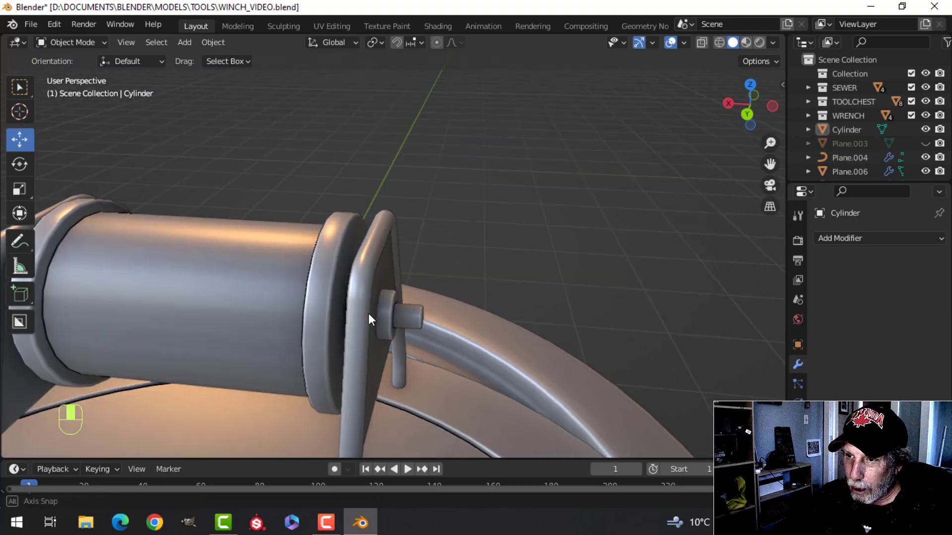
click(365, 333)
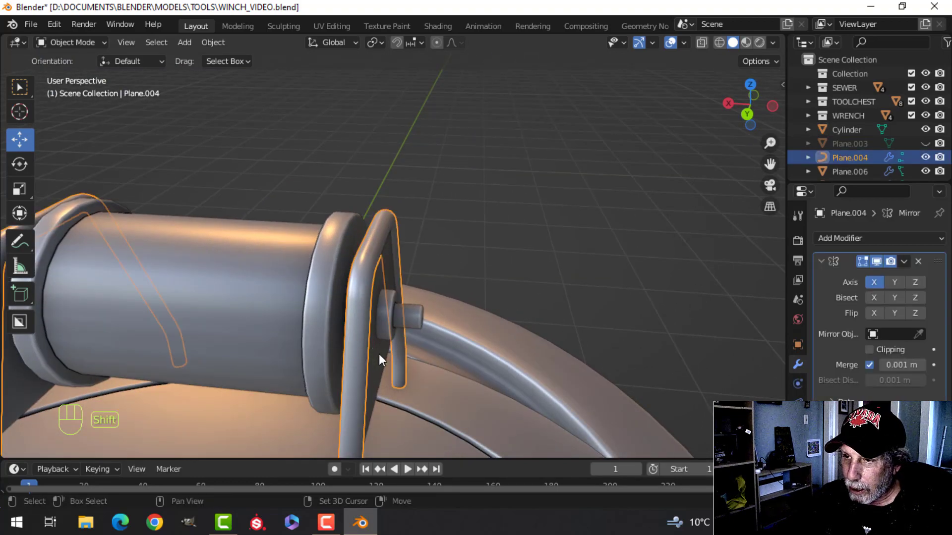
key(Tab)
key(a)
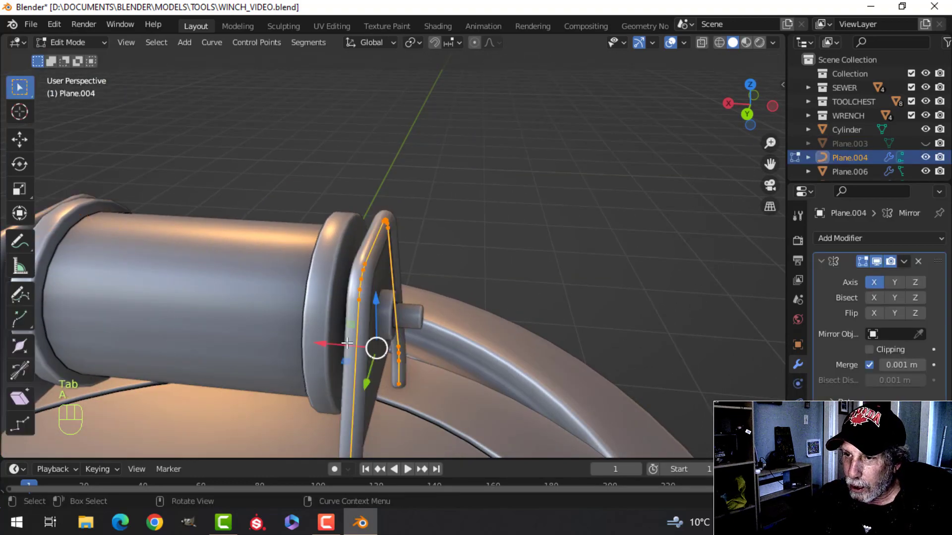
drag(319, 343, 311, 338)
key(Tab)
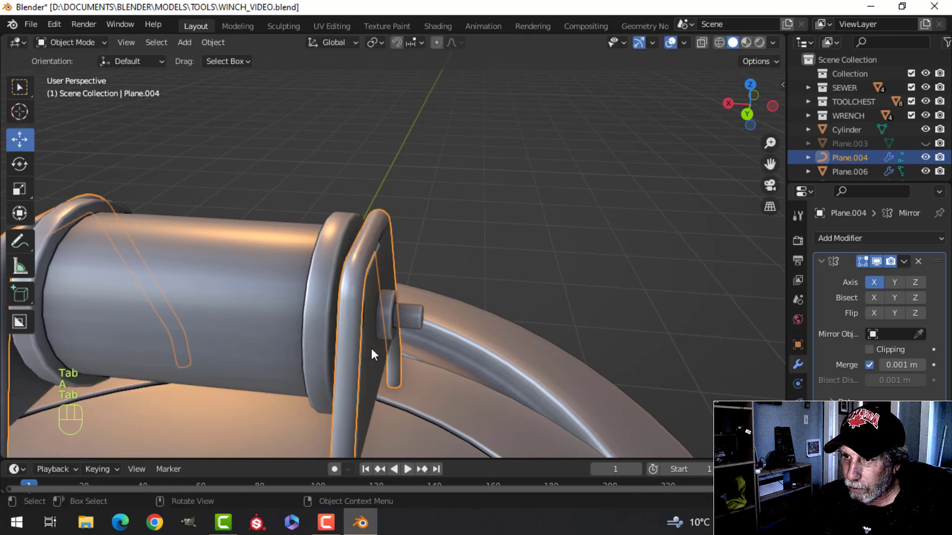
Step: Shift the whole infill plate slightly along X to line it up with the tubular frame
middle_drag(370, 347, 343, 331)
key(alt+a)
key(Tab)
key(a)
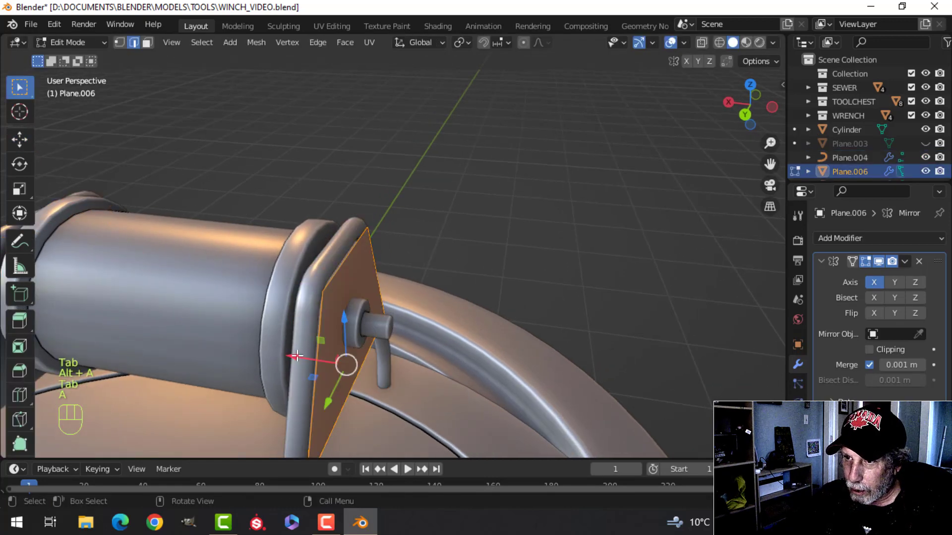
drag(297, 356, 291, 343)
key(Tab)
scroll(391, 321, down, 5)
key(alt+a)
middle_drag(381, 321, 353, 293)
scroll(260, 308, up, 4)
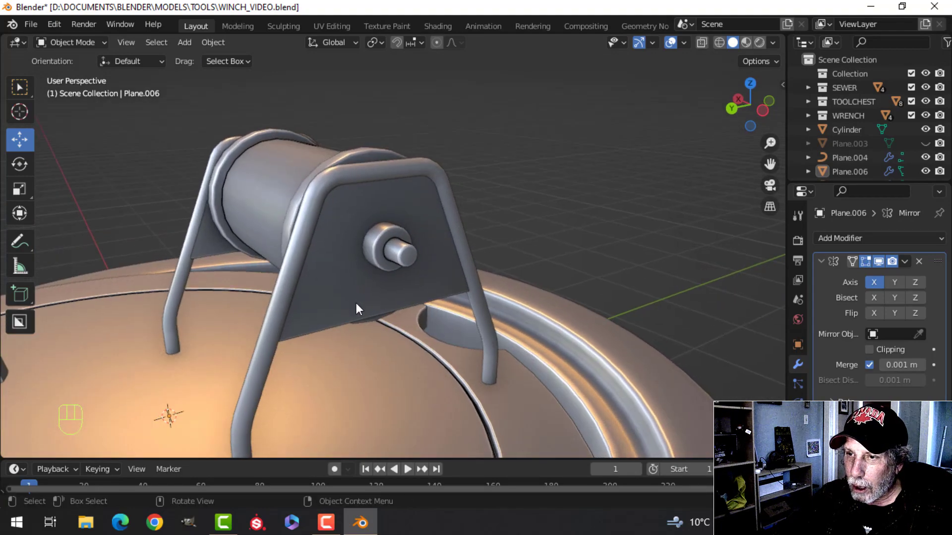
Step: Duplicate the collar's outer rim edge loop and move the copy about 0.313 m in Y and -0.143 m in Z
scroll(376, 288, up, 2)
click(393, 271)
key(Tab)
scroll(383, 288, up, 2)
key(alt+a)
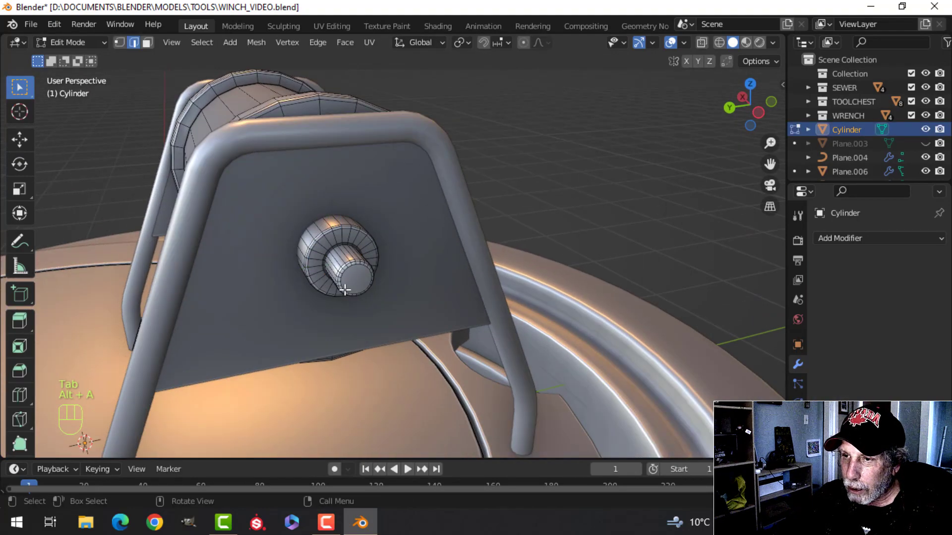
scroll(357, 285, up, 2)
scroll(328, 238, up, 1)
middle_drag(361, 280, 353, 252)
scroll(354, 250, down, 3)
key(shift+d)
right_click(339, 266)
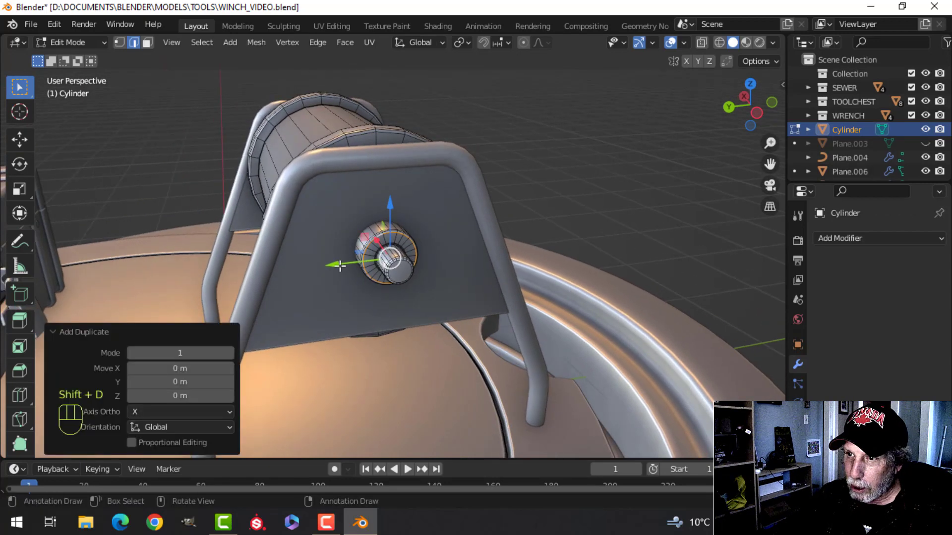
drag(333, 262, 255, 272)
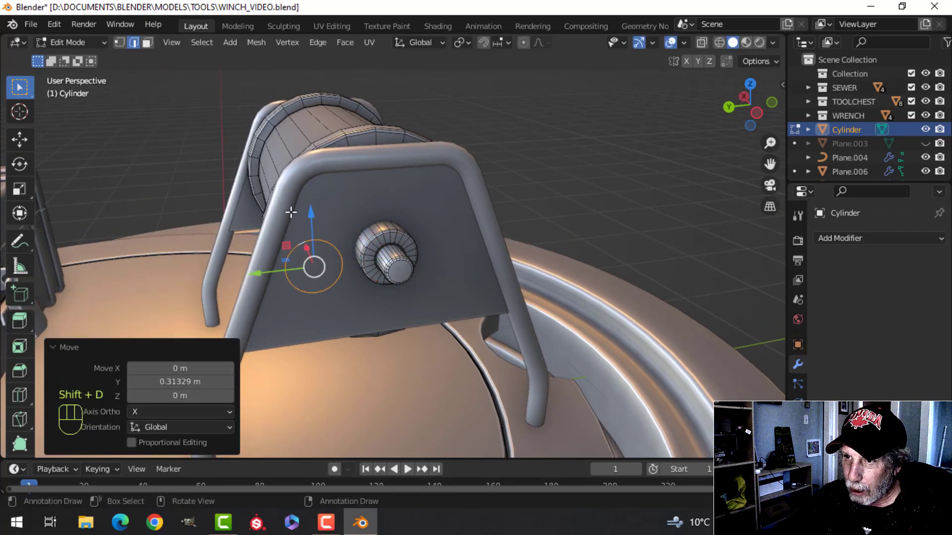
drag(311, 214, 312, 250)
Step: Separate the duplicated edge ring into its own object and select its whole mesh for editing
key(p)
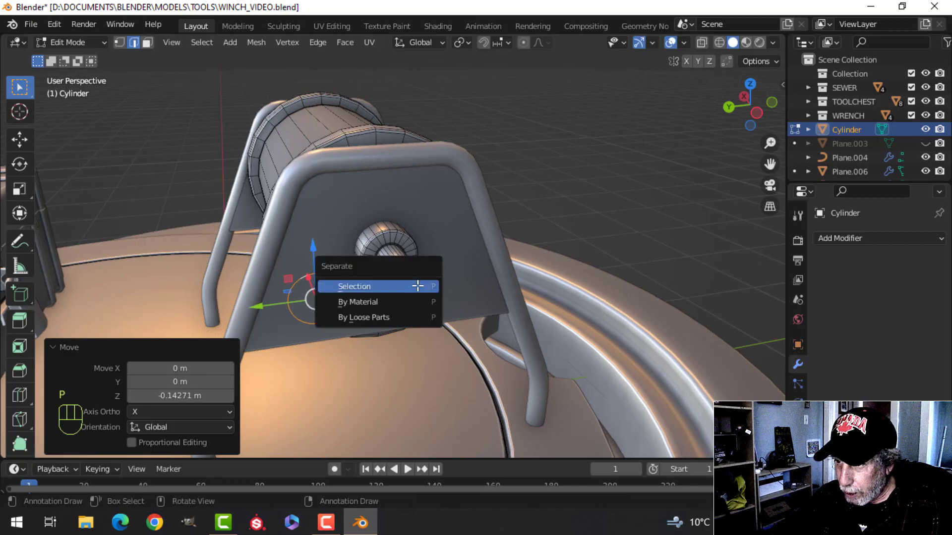
click(397, 283)
key(Tab)
click(324, 275)
key(Tab)
key(a)
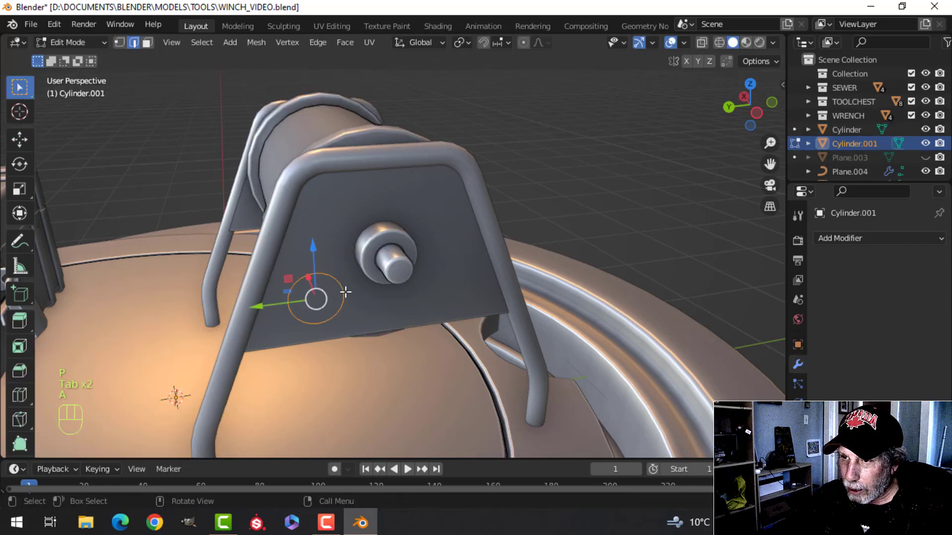
Step: Extrude the ring about 1.97 m along X into a rod spanning both frames and correct its face normals
middle_drag(331, 318, 463, 317)
key(e)
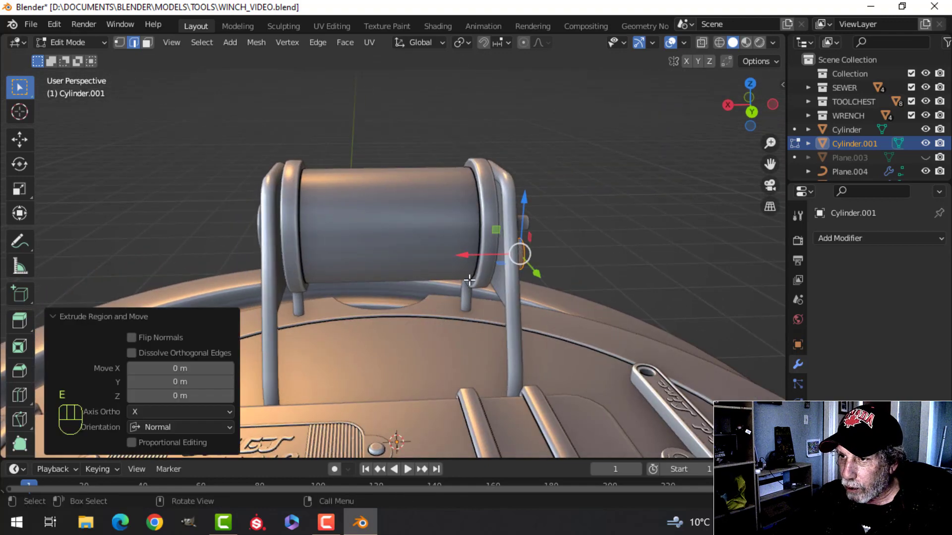
click(280, 287)
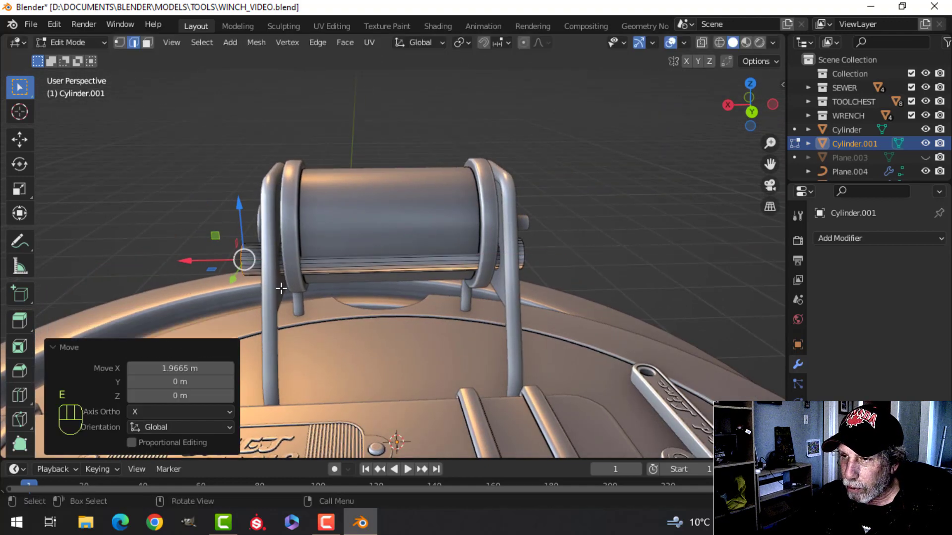
key(a)
key(alt+n)
click(273, 290)
Step: Move the rod about 0.059 m in Y and -0.085 m in Z in the side view
key(Tab)
middle_drag(270, 290, 401, 292)
key(Tab)
key(ctrl+KP_3)
scroll(338, 287, up, 3)
key(g)
click(378, 317)
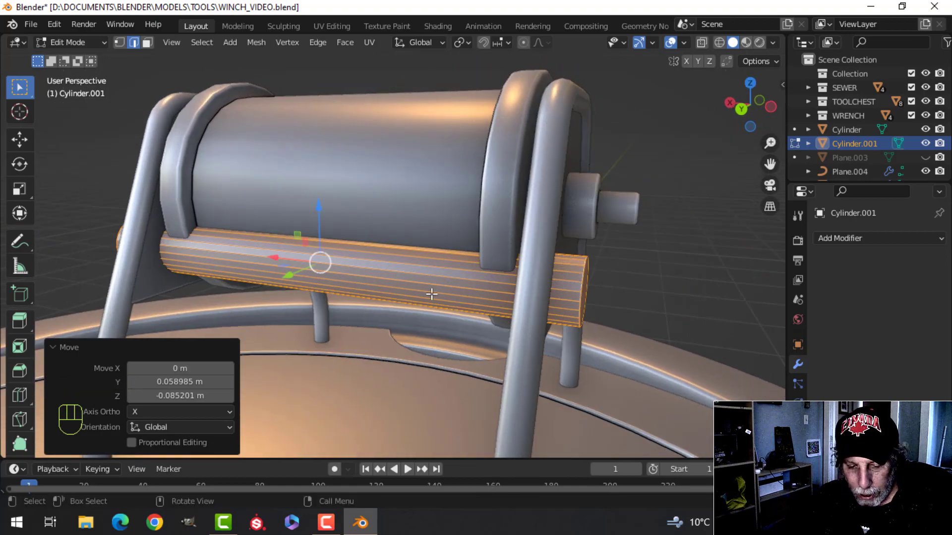
Step: Thin the rod by scaling it to about 0.596 in Y and Z while keeping its X length
key(s)
key(shift+x)
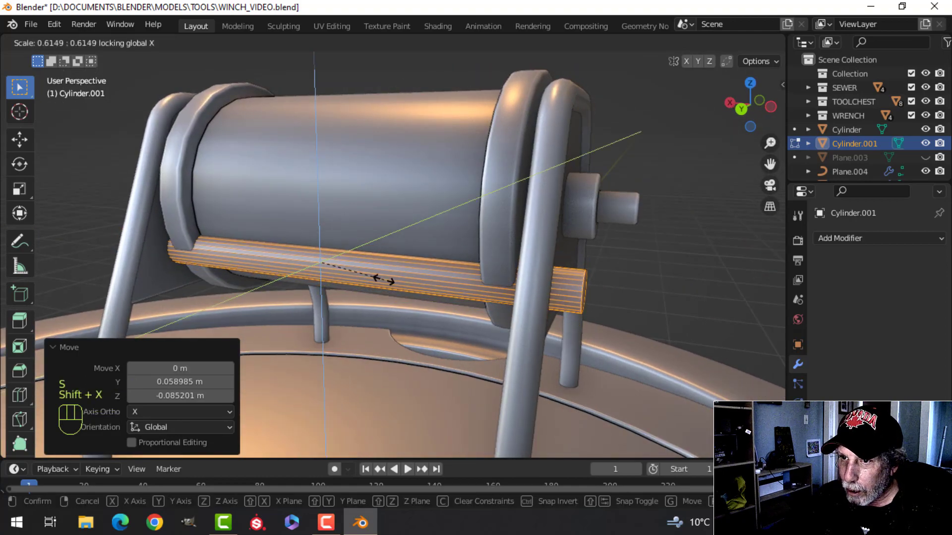
click(382, 279)
Step: Move the thinned rod about 0.075 m in Y and -0.052 m in Z, into the lower corner of the infill plates
key(ctrl+KP_1)
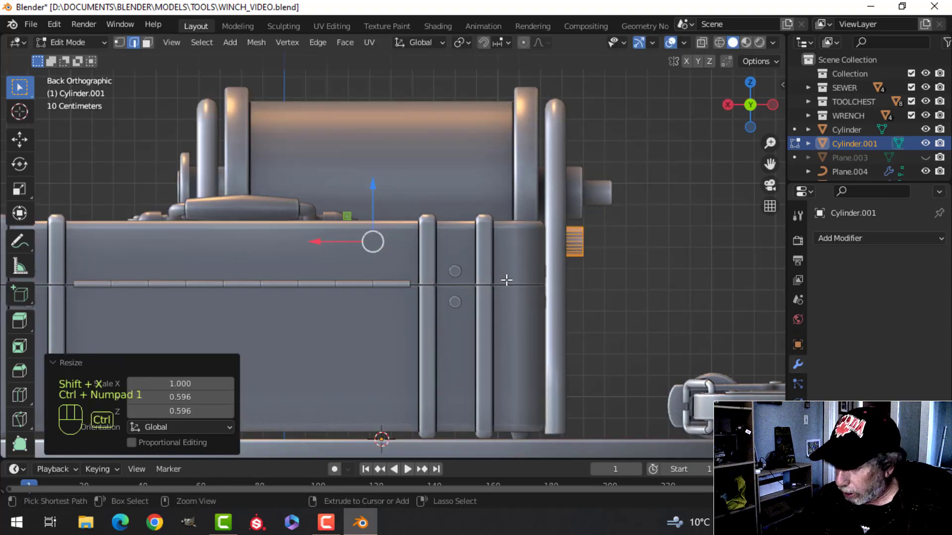
key(ctrl+KP_3)
key(g)
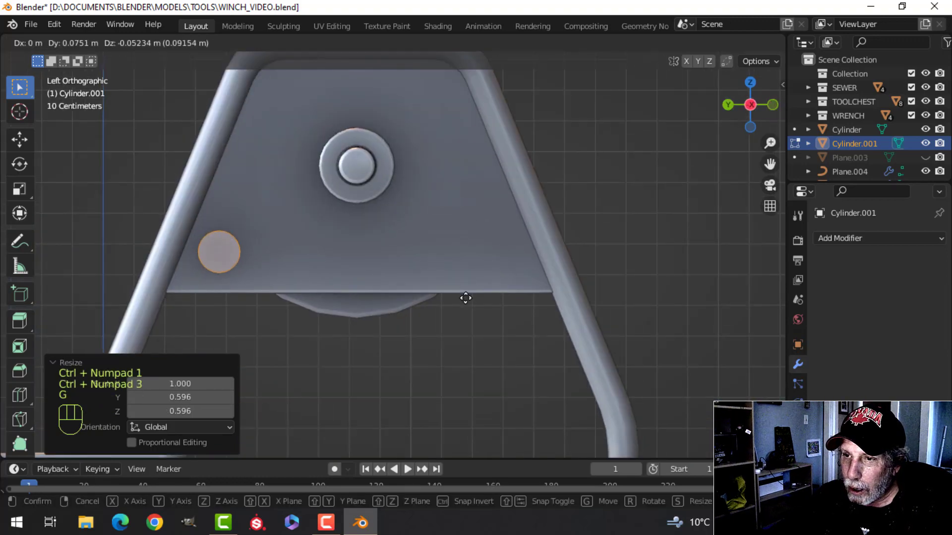
click(466, 297)
middle_drag(466, 297, 494, 283)
scroll(509, 270, down, 5)
key(Tab)
key(alt+a)
Step: Scale the cable drum mesh to about 0.90 in Y and Z, keeping its X length, and raise it slightly along Z
shift+click(494, 286)
key(Tab)
key(a)
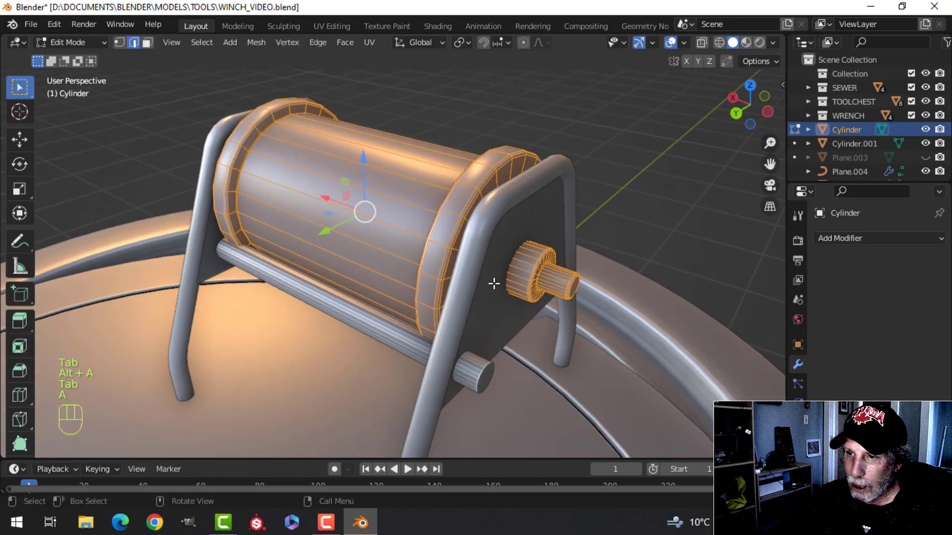
key(s)
key(shift+x)
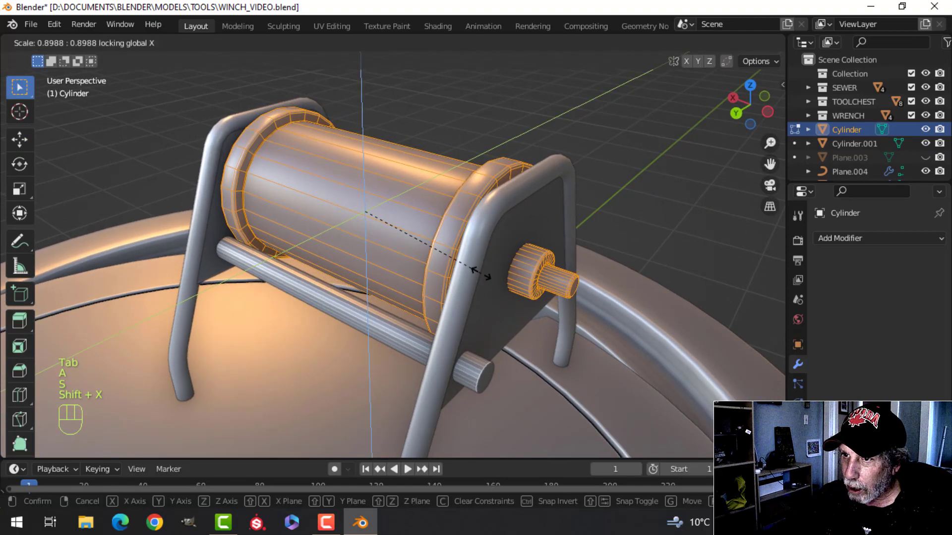
click(480, 271)
drag(363, 162, 366, 144)
middle_drag(366, 144, 371, 187)
scroll(481, 174, down, 3)
key(Tab)
key(alt+a)
Step: Snap the 3D cursor to the centre of the cable drum's mesh
middle_drag(369, 260, 315, 203)
click(317, 271)
click(396, 207)
key(Tab)
key(a)
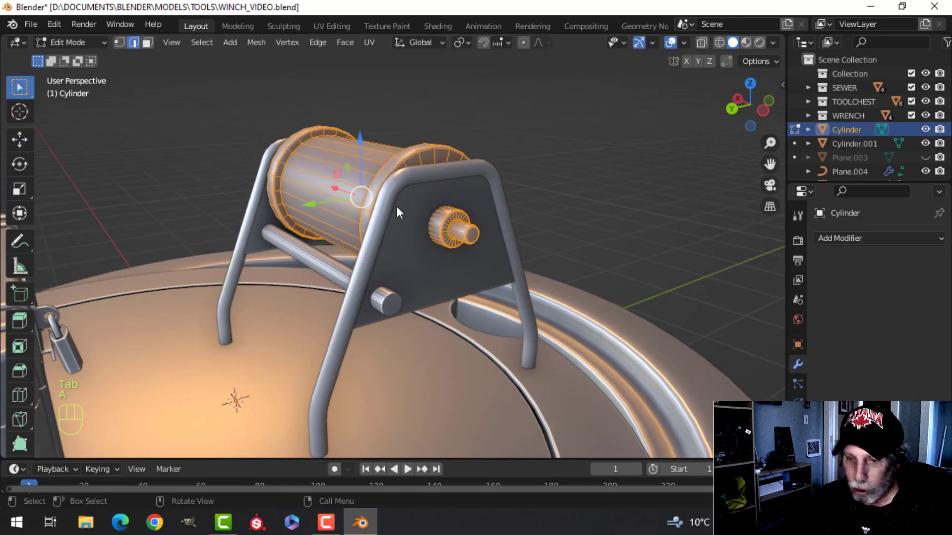
key(shift+s)
click(397, 284)
key(Tab)
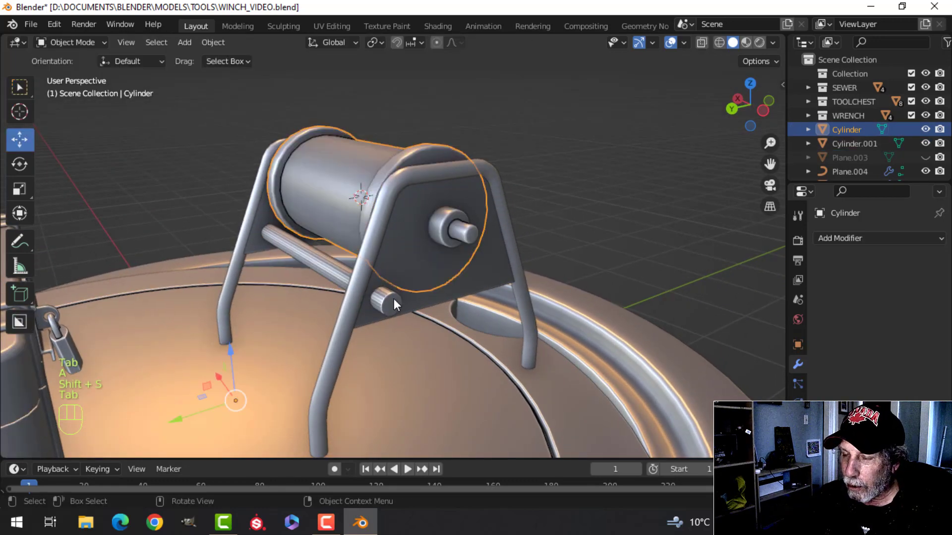
Step: Set the cross rod's origin to the 3D cursor and add a Mirror modifier on the Y axis only
mouse_move(394, 298)
middle_down()
mouse_move(441, 285)
mouse_move(382, 289)
middle_up()
click(459, 302)
click(213, 42)
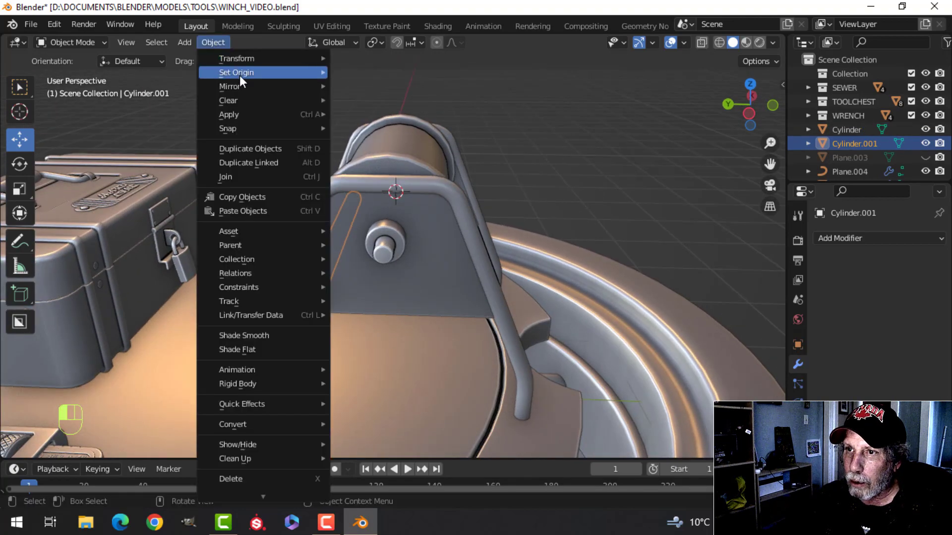
mouse_move(239, 72)
click(446, 103)
click(827, 240)
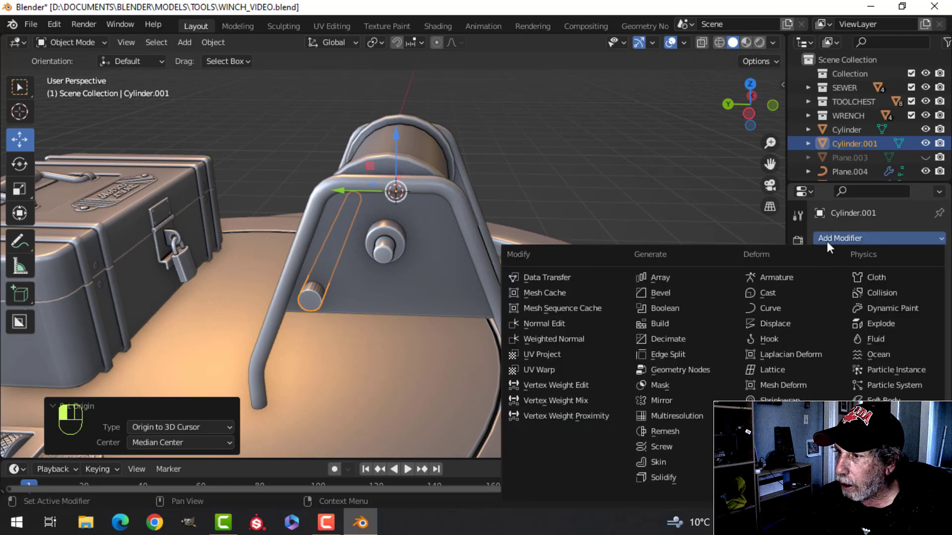
click(677, 401)
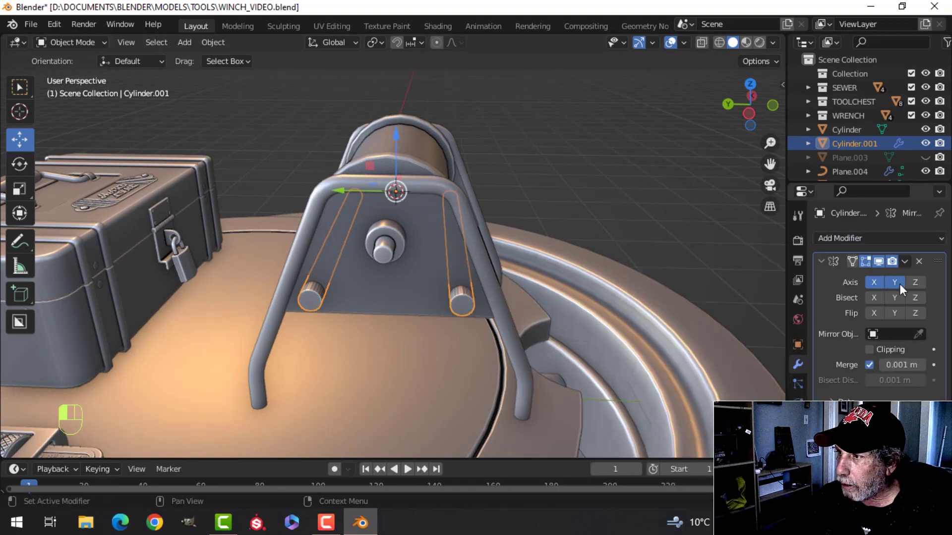
key(alt+a)
Step: Thicken the mirrored cross rods by scaling the mesh to about 1.17 in Y and Z while keeping its X length
middle_drag(694, 275, 527, 272)
scroll(459, 271, up, 3)
scroll(463, 337, up, 5)
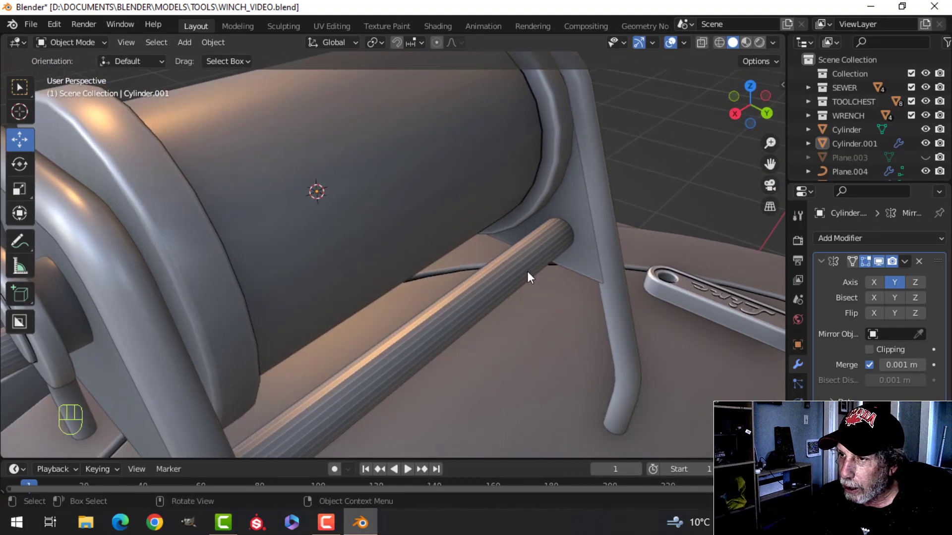
click(527, 272)
key(Tab)
key(a)
middle_drag(581, 298, 583, 281)
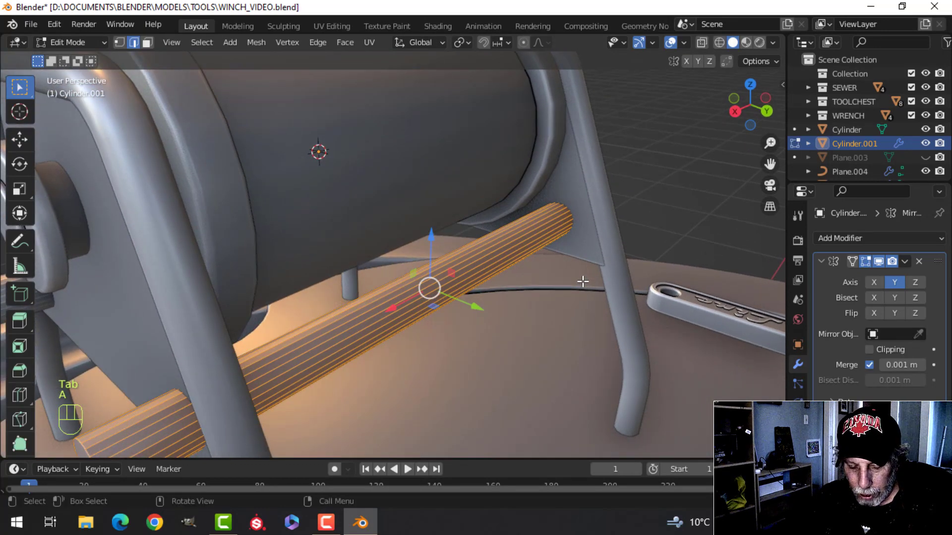
key(s)
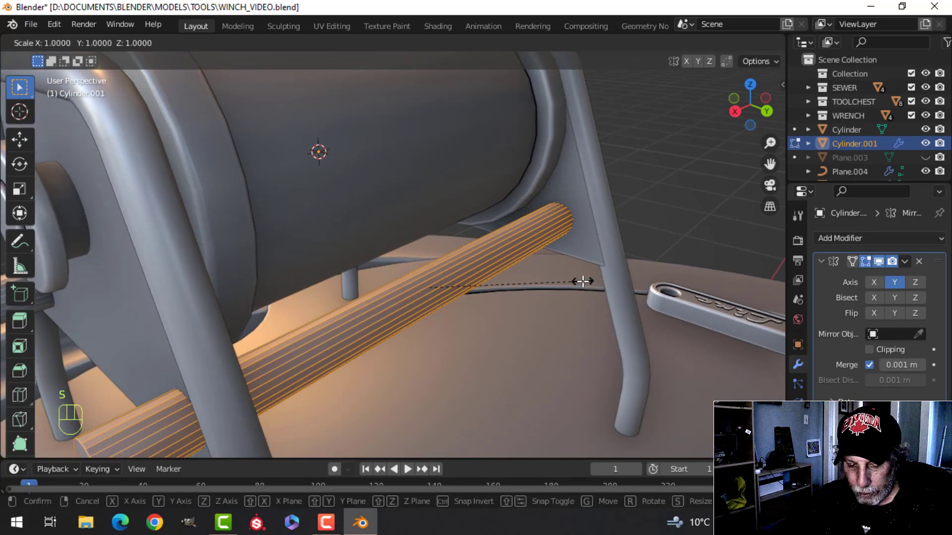
key(Escape)
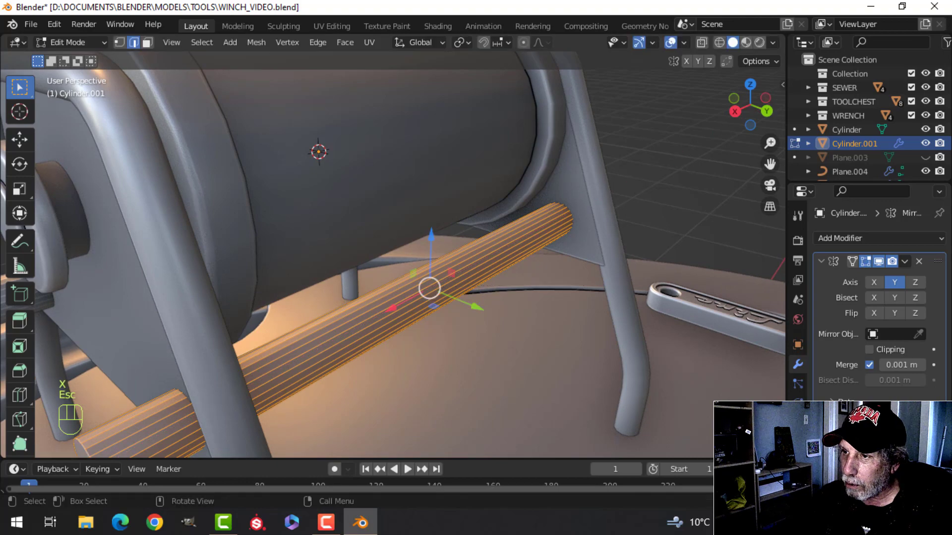
key(s)
key(shift+x)
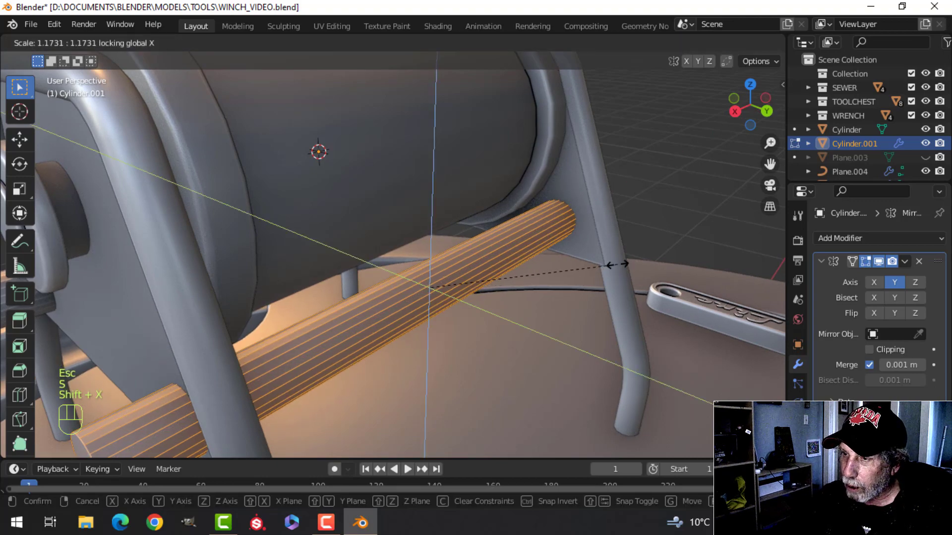
click(617, 265)
key(Tab)
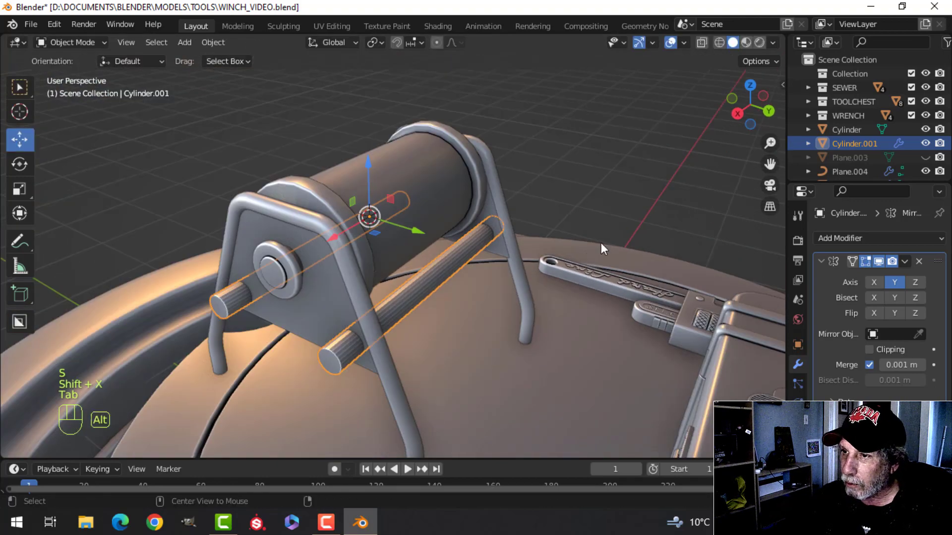
key(alt+a)
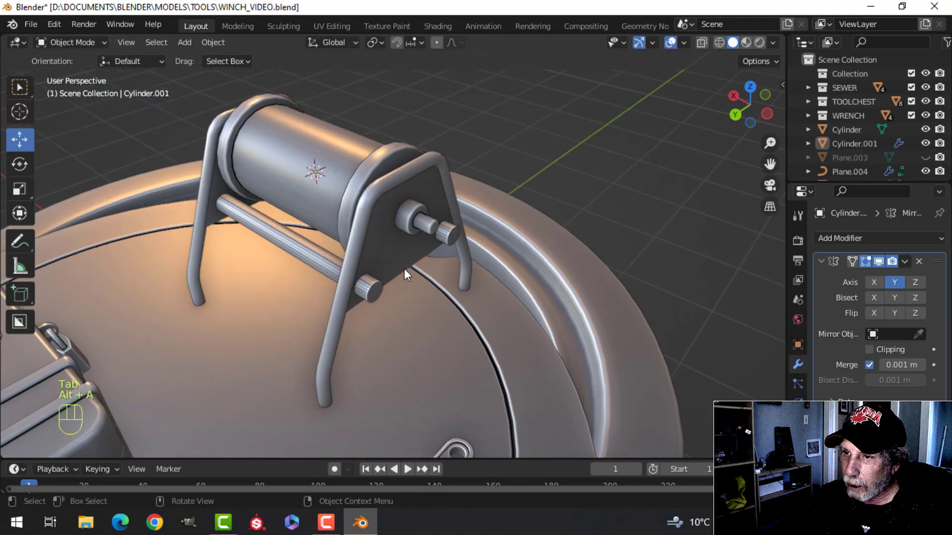
middle_drag(403, 269, 436, 243)
click(426, 242)
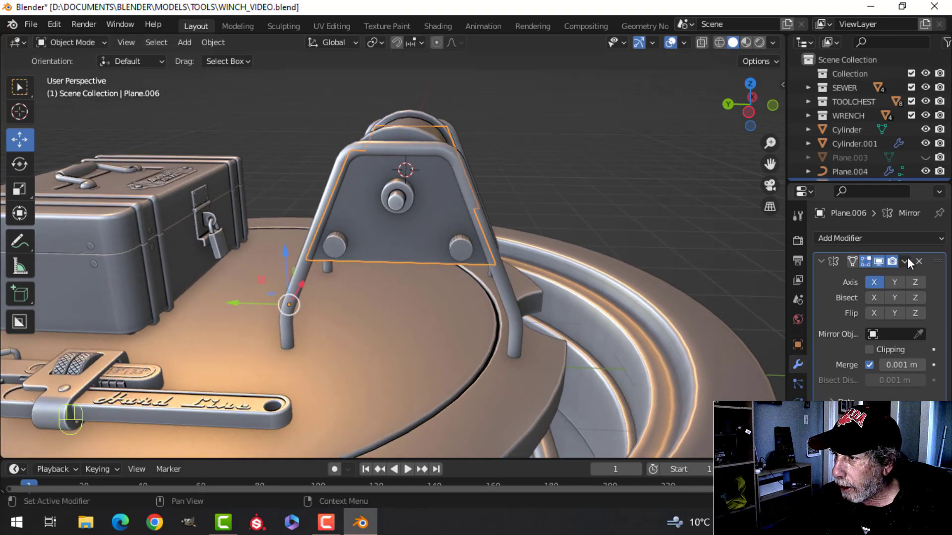
key(Tab)
key(a)
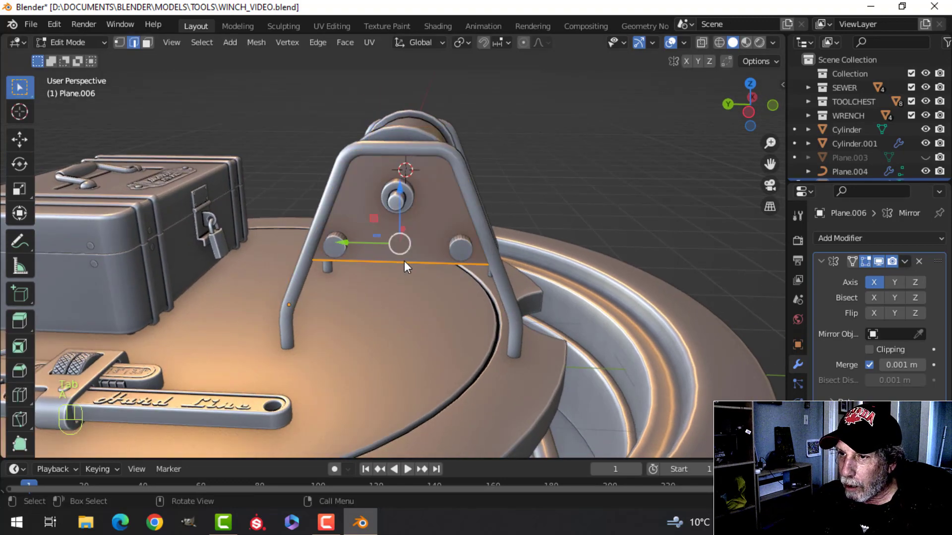
key(Tab)
Step: Duplicate the rod mesh and move the copy about -0.215 m in Y and 0.136 m in Z in the side view
click(334, 252)
key(Tab)
middle_drag(383, 268, 416, 263)
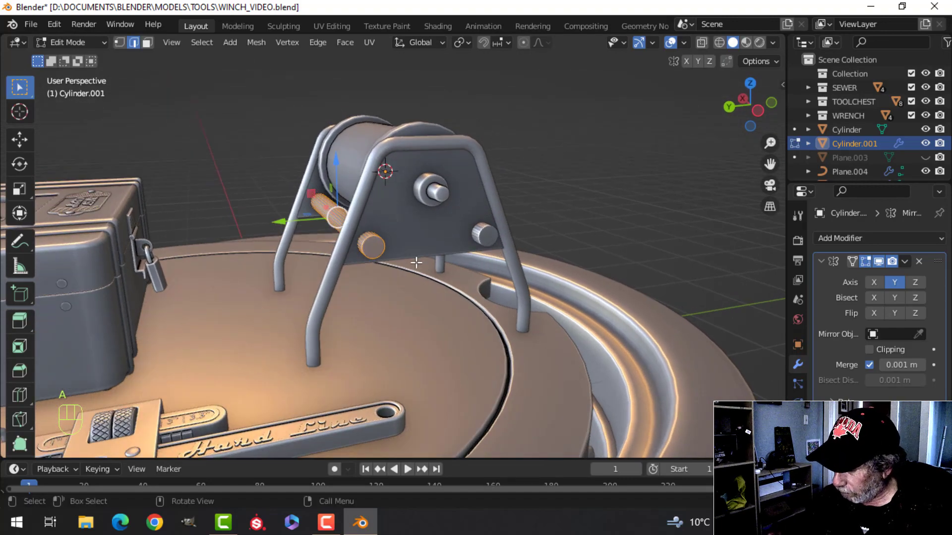
key(ctrl+KP_3)
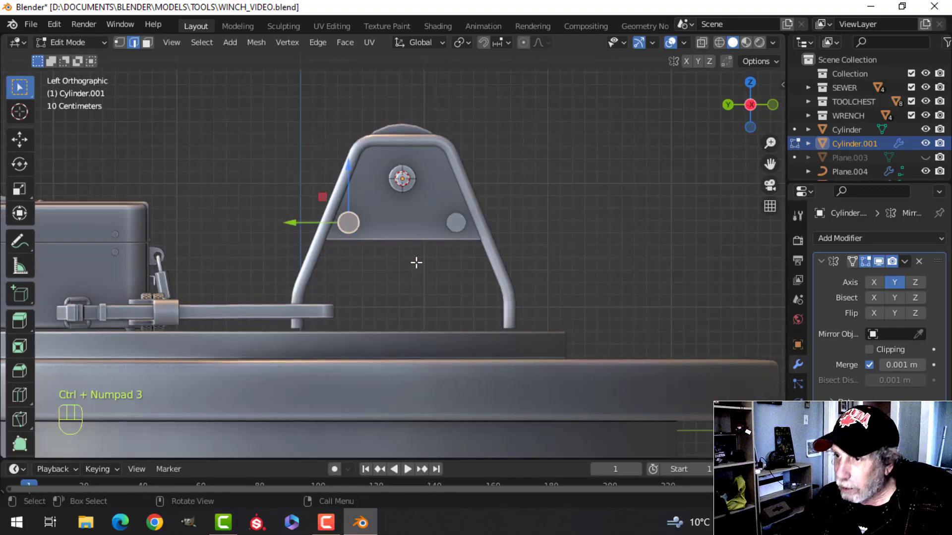
key(shift+d)
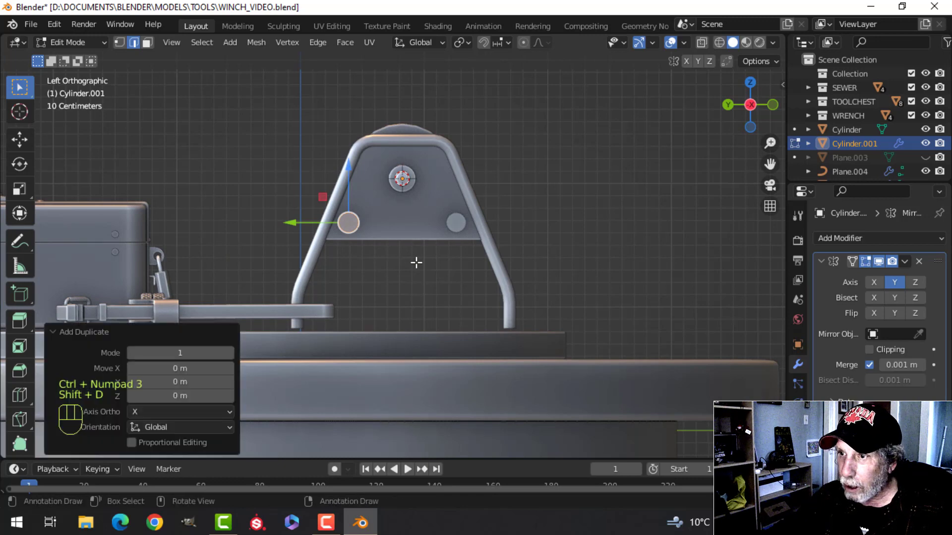
key(g)
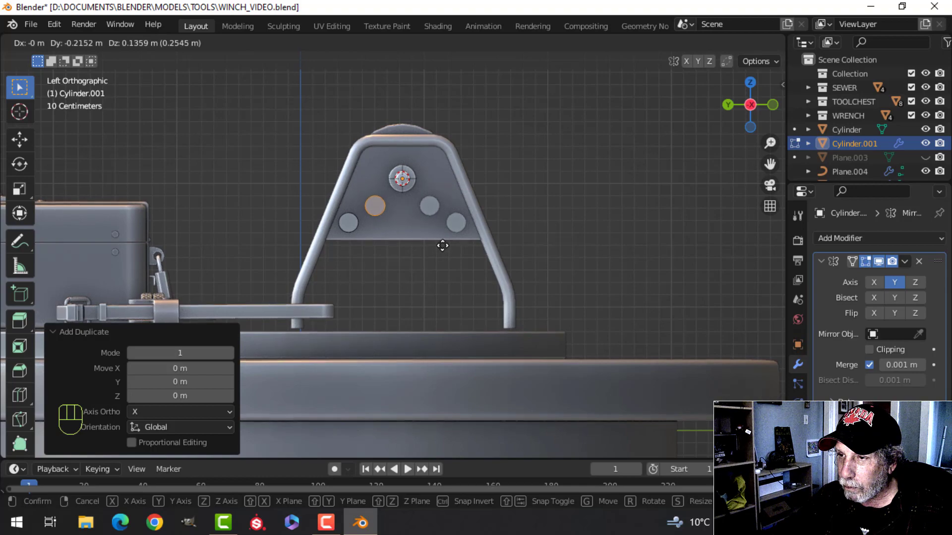
click(443, 243)
mouse_move(427, 240)
middle_down()
mouse_move(523, 254)
mouse_move(442, 251)
mouse_move(388, 226)
mouse_move(377, 237)
mouse_move(416, 263)
mouse_move(433, 239)
mouse_move(423, 216)
mouse_move(466, 254)
mouse_move(439, 251)
middle_up()
key(Tab)
key(alt+a)
Step: Isolate the infill plates together with the cross rods in Local View
click(423, 215)
shift+click(415, 218)
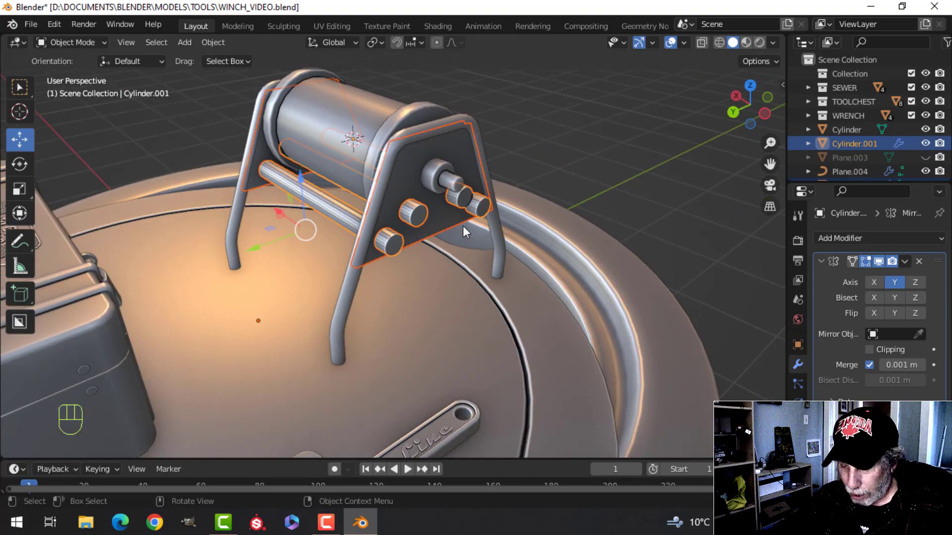
key(slash)
middle_drag(462, 230, 651, 283)
key(alt+a)
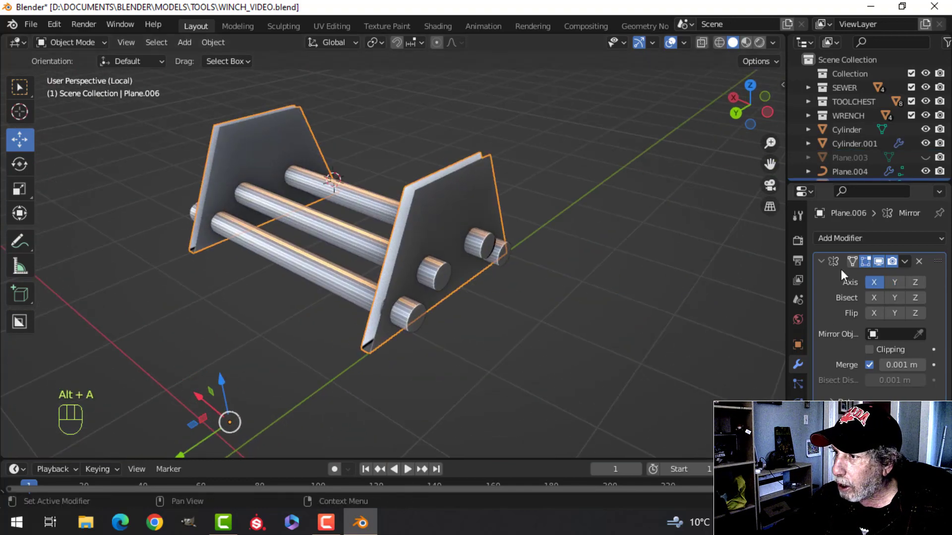
Step: Cut the rods out of the infill plate with a Boolean Difference modifier using the Fast solver, placed above the Mirror, and apply it
click(821, 261)
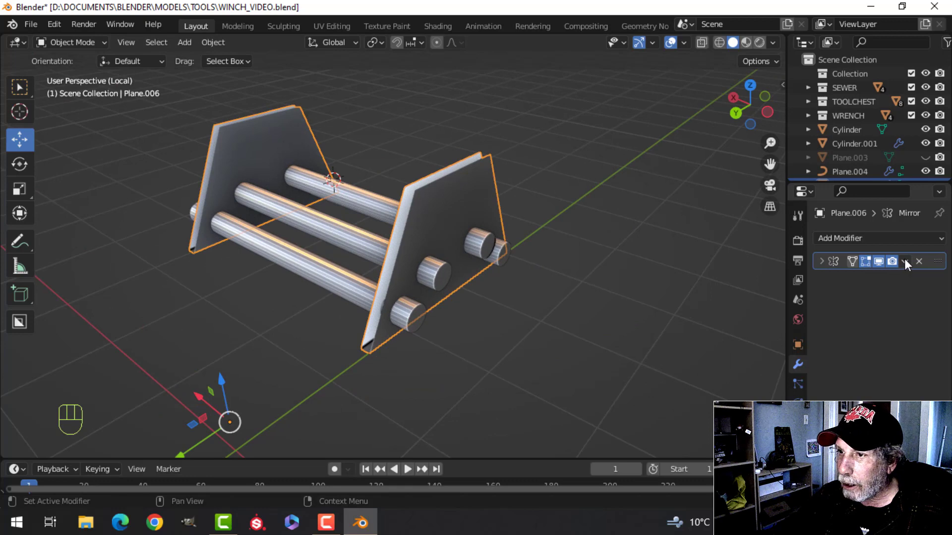
click(841, 239)
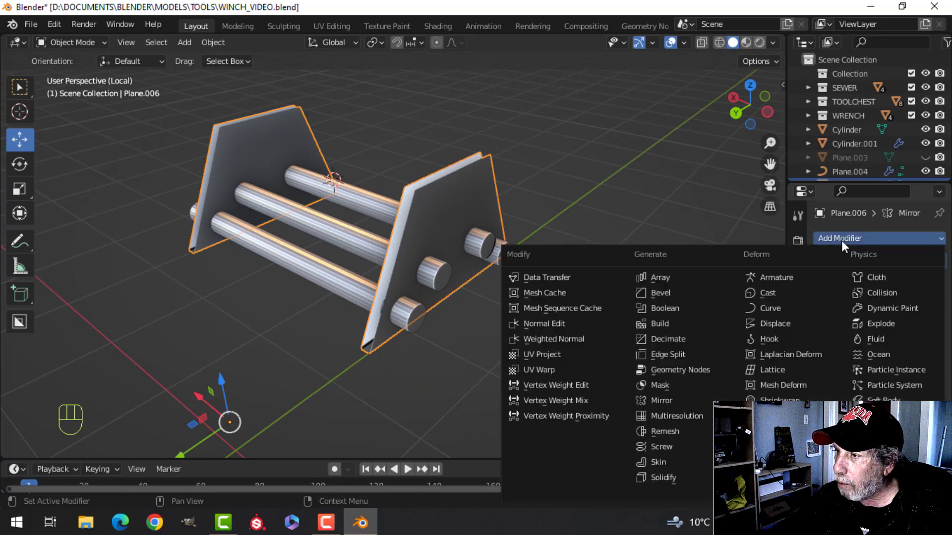
click(677, 303)
drag(937, 278, 934, 246)
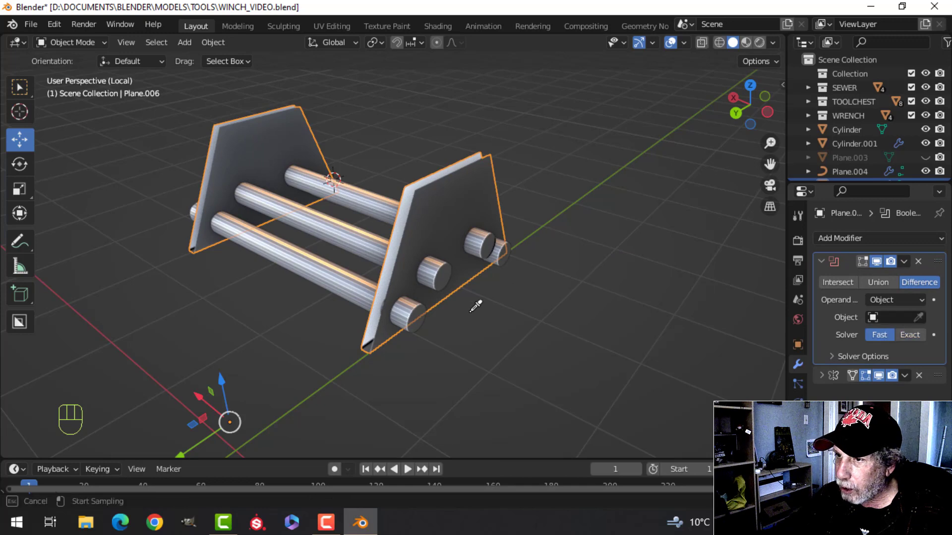
click(904, 261)
click(876, 273)
Step: Delete the rods object that served as the Boolean cutter
click(433, 275)
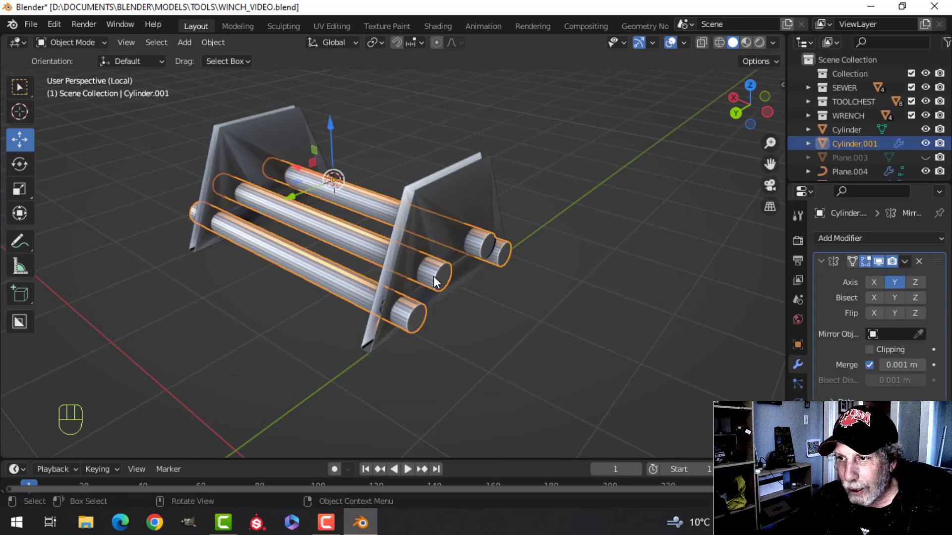
key(x)
click(433, 276)
Step: Bevel the rim edges of all four holes on both plate faces by about 0.009 m with 4 segments
scroll(475, 285, up, 4)
shift+middle_drag(475, 283, 507, 252)
middle_drag(505, 252, 357, 272)
click(390, 206)
key(Tab)
key(alt+a)
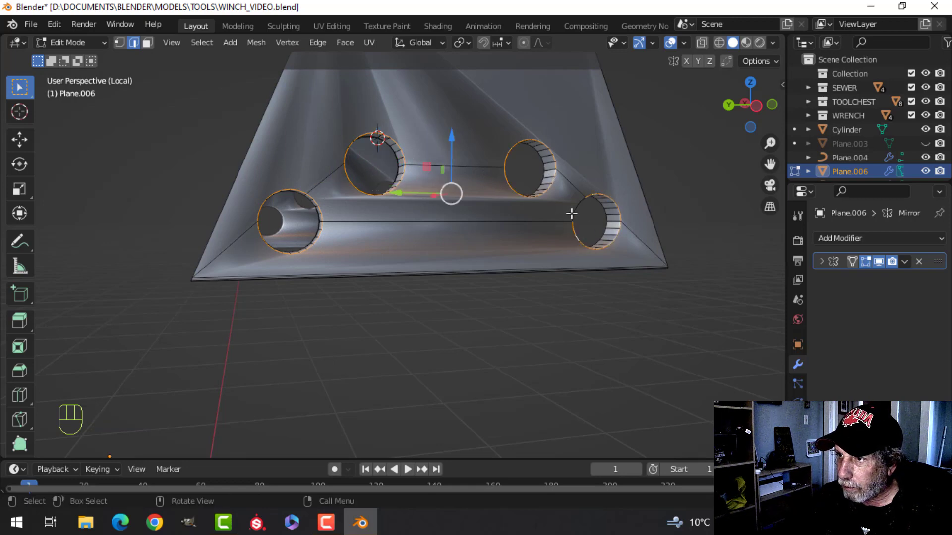
scroll(569, 210, down, 3)
middle_drag(399, 227, 683, 277)
scroll(534, 202, up, 3)
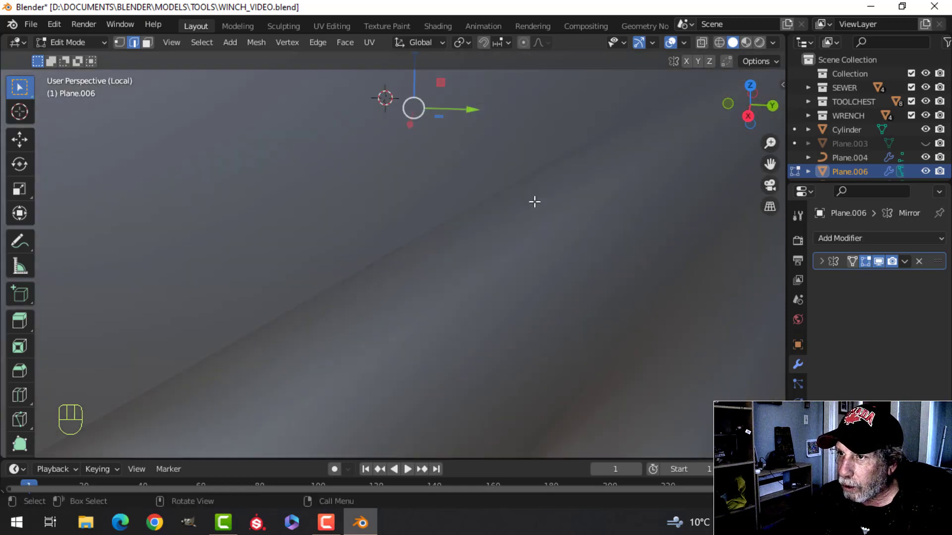
shift+middle_drag(531, 202, 451, 333)
scroll(452, 333, up, 2)
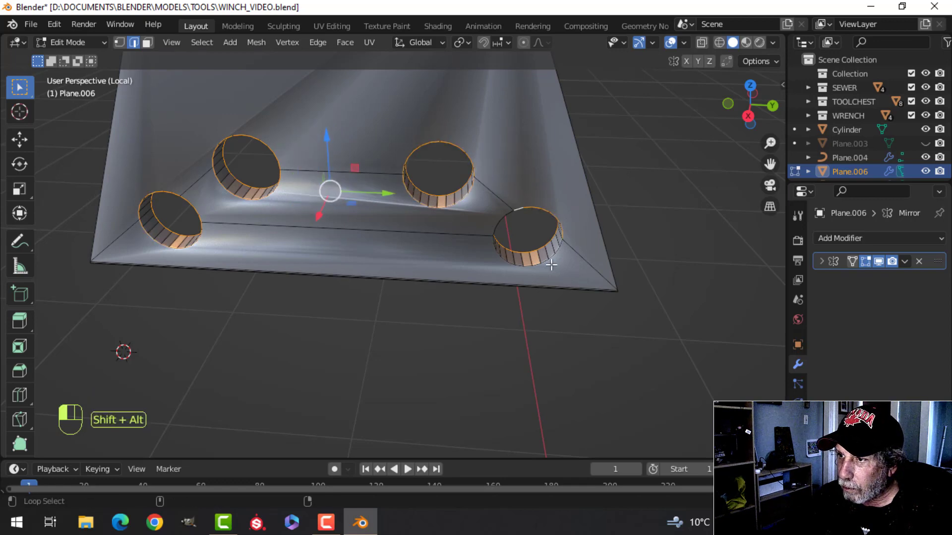
middle_drag(616, 231, 414, 164)
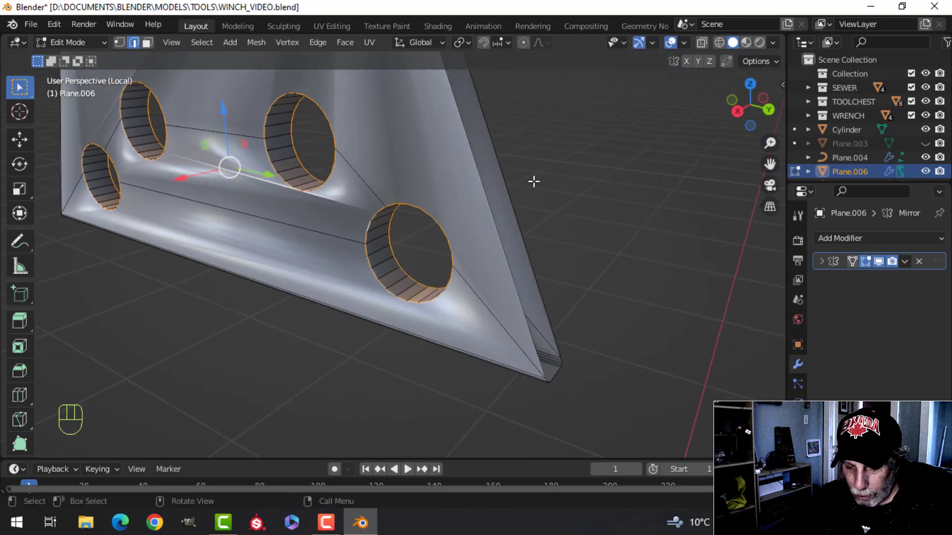
key(ctrl+b)
scroll(584, 184, up, 1)
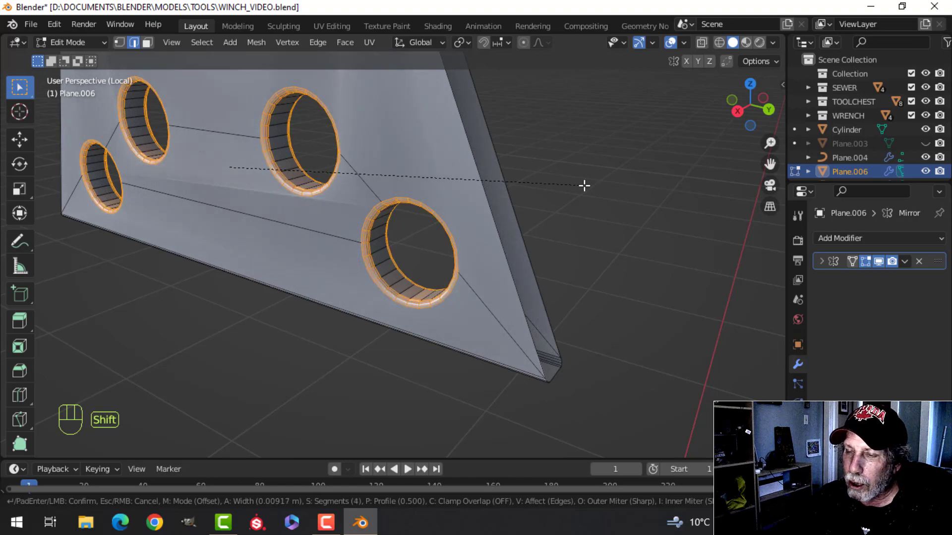
click(584, 185)
key(Tab)
middle_drag(585, 185, 402, 240)
key(alt+a)
Step: Apply smooth shading to the perforated infill plates
click(373, 157)
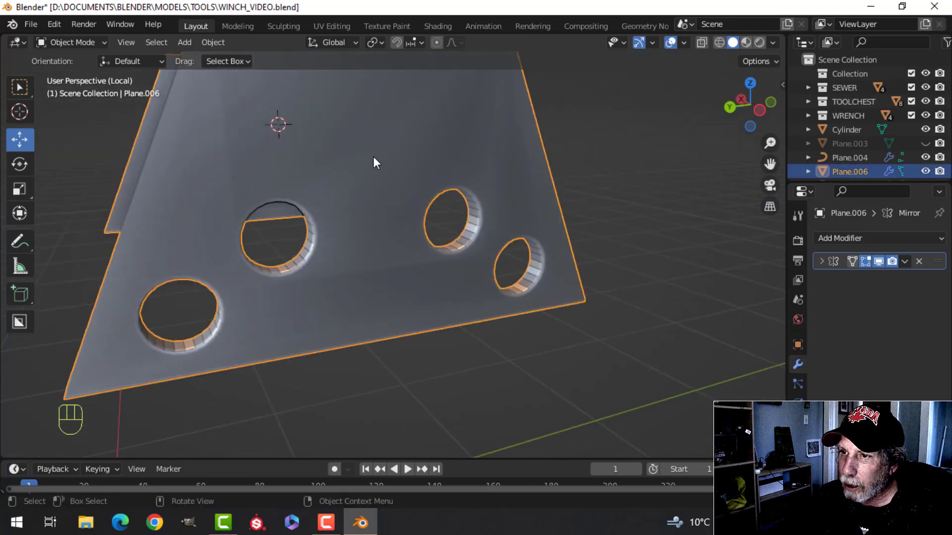
right_click(375, 156)
click(375, 156)
middle_drag(387, 187, 370, 175)
key(alt+a)
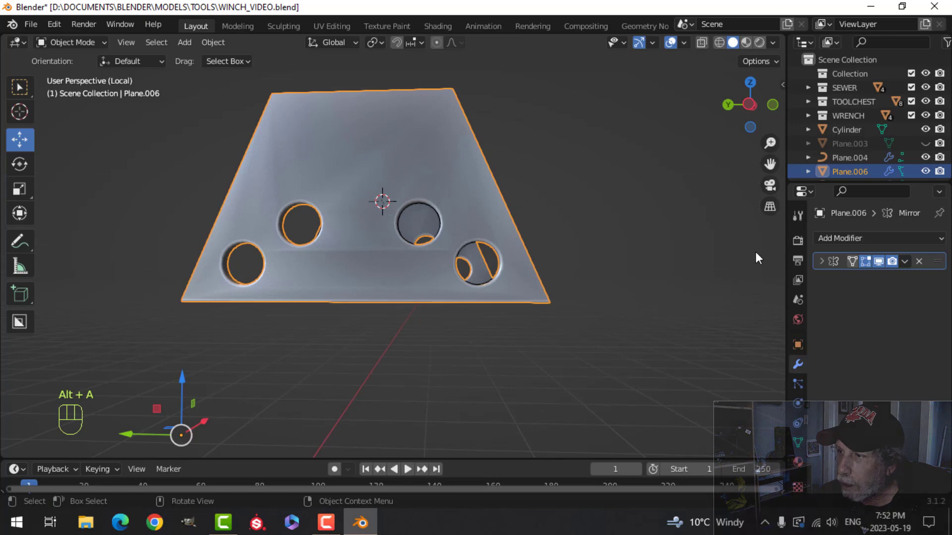
Step: Add a Weighted Normal modifier to the perforated infill plates, enable Auto Smooth, and leave local view
click(839, 238)
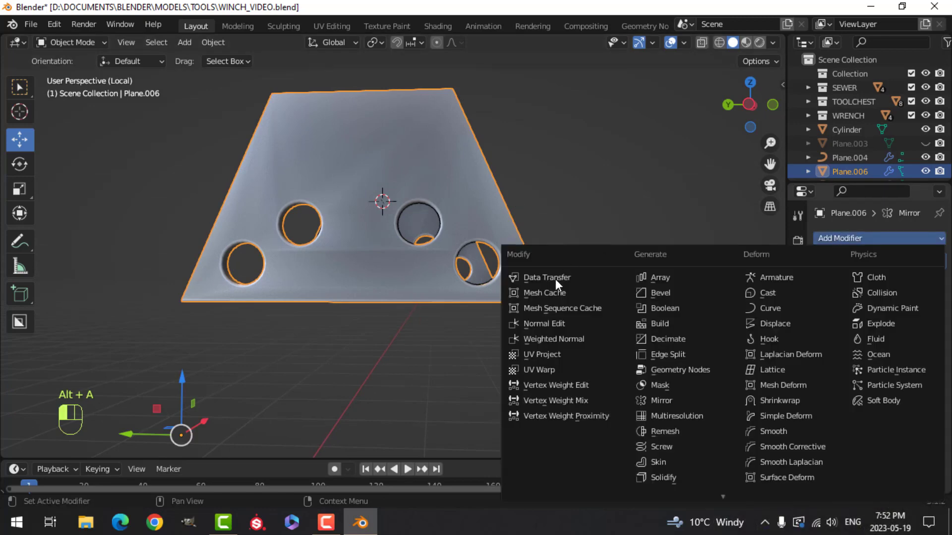
click(560, 338)
click(798, 443)
scroll(846, 431, down, 5)
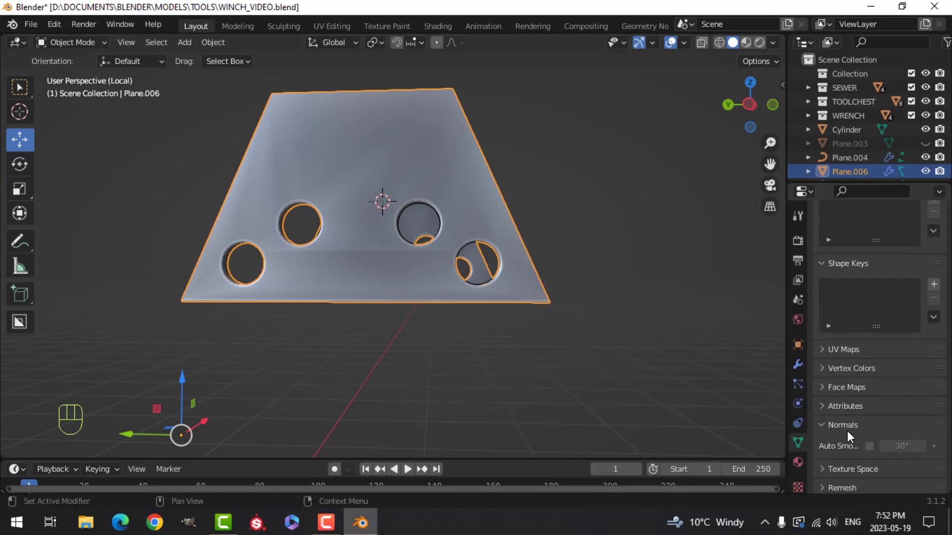
click(869, 446)
key(alt+a)
middle_drag(459, 298, 502, 303)
key(KP_Divide)
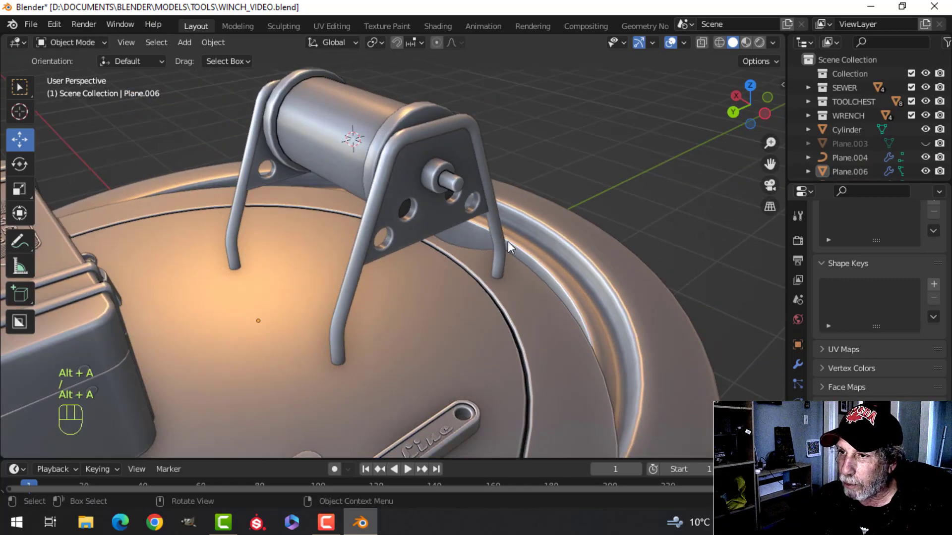
Step: Duplicate the collar's outer edge ring, shift the copy outward along the axle near its end, and separate it into its own object
middle_drag(478, 266, 401, 337)
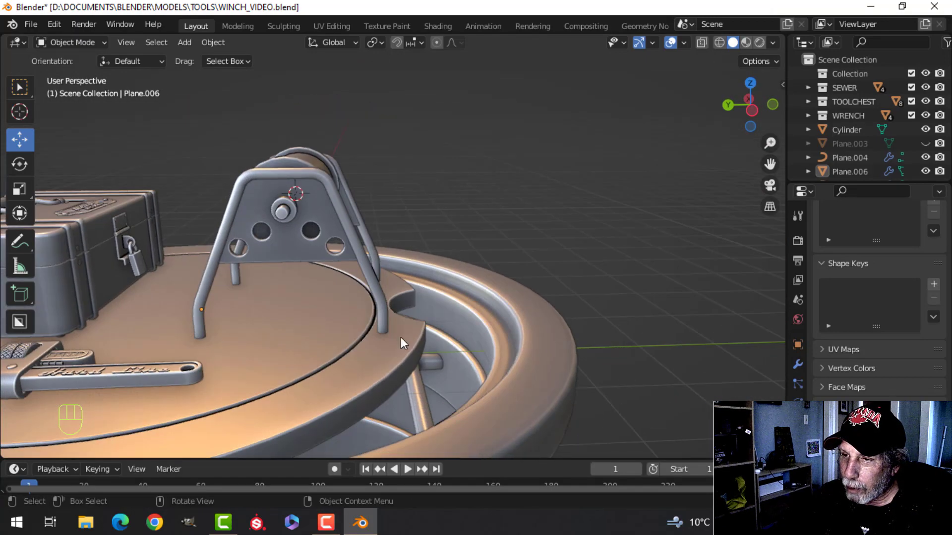
middle_drag(373, 264, 392, 317)
scroll(326, 311, up, 4)
middle_drag(326, 311, 340, 204)
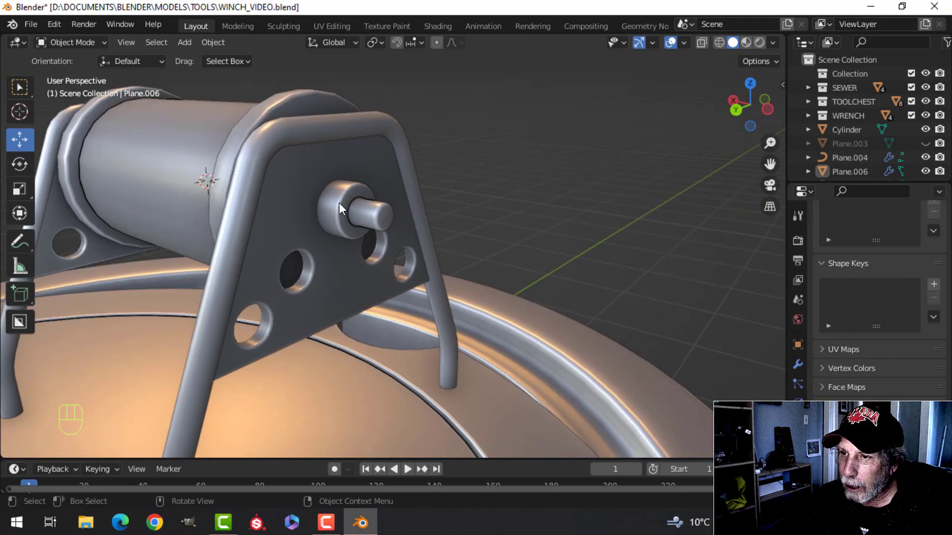
click(359, 251)
key(Tab)
key(alt+a)
scroll(359, 252, up, 4)
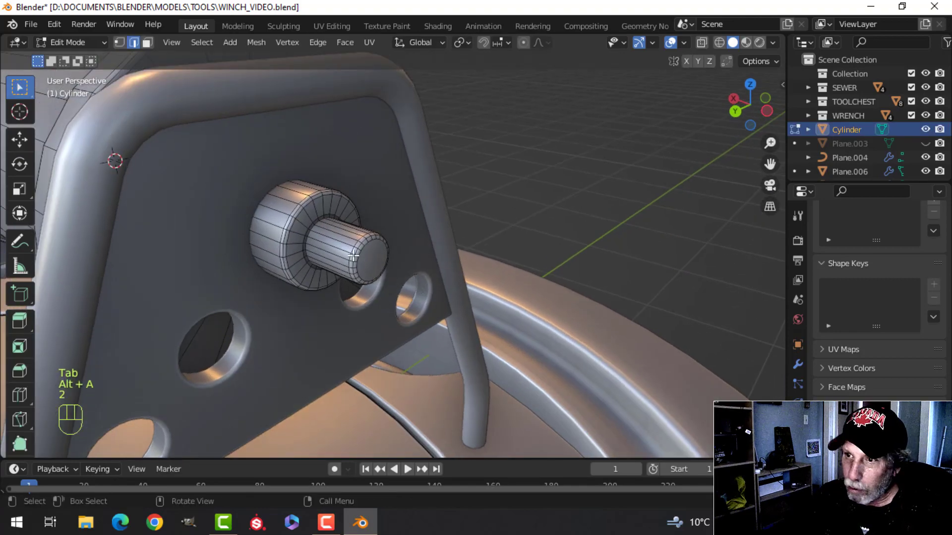
alt+shift+click(310, 208)
scroll(342, 238, down, 6)
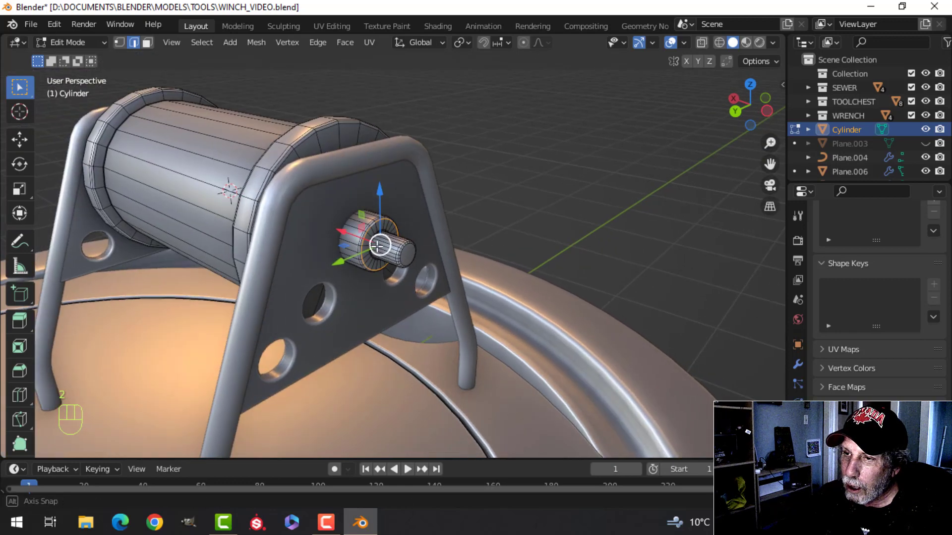
key(shift+d)
right_click(357, 243)
drag(351, 239, 552, 229)
key(p)
click(548, 227)
key(Tab)
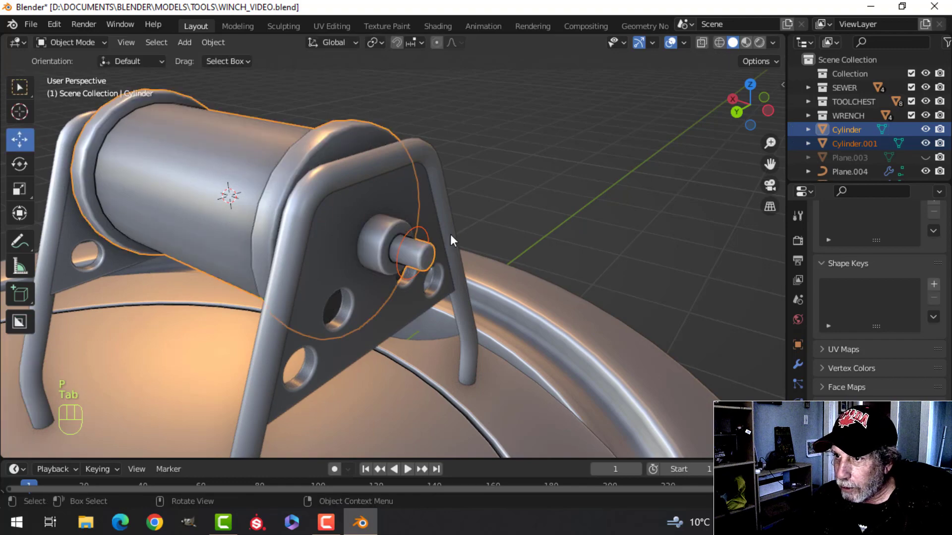
Step: Stretch the separated ring into a long slot outline by moving one half about 0.436 m in negative Y
click(419, 233)
key(Tab)
key(a)
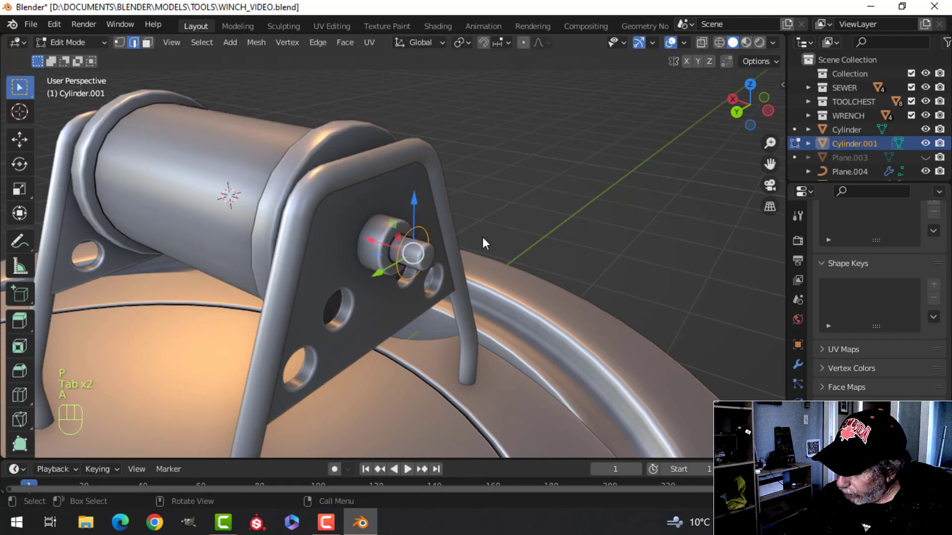
key(ctrl+KP_3)
scroll(476, 262, up, 3)
shift+middle_drag(221, 234, 275, 319)
key(Tab)
key(Tab)
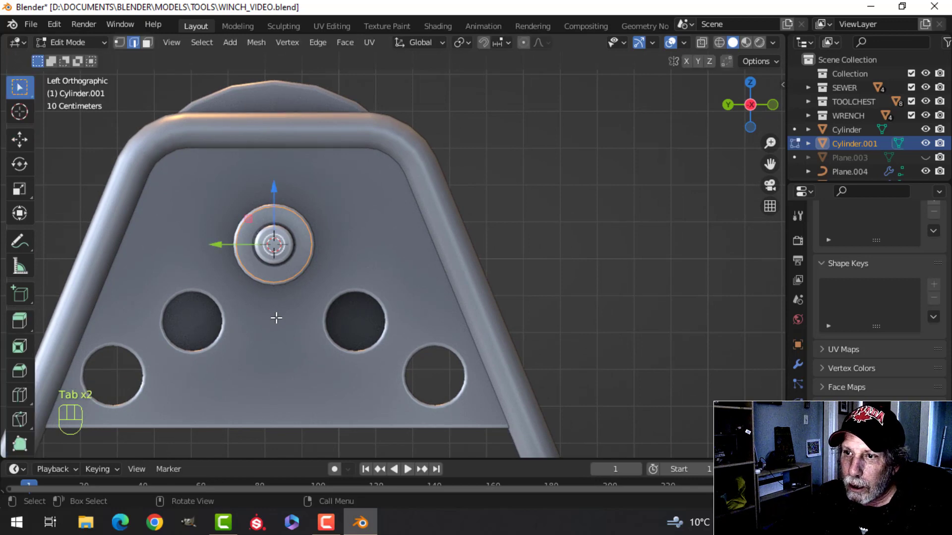
key(alt+a)
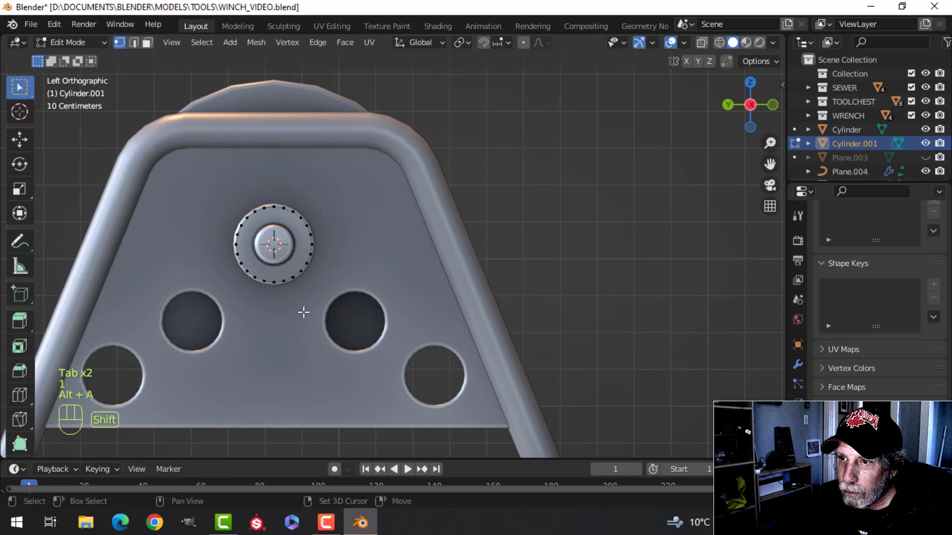
shift+middle_drag(304, 312, 326, 311)
key(b)
drag(400, 337, 318, 207)
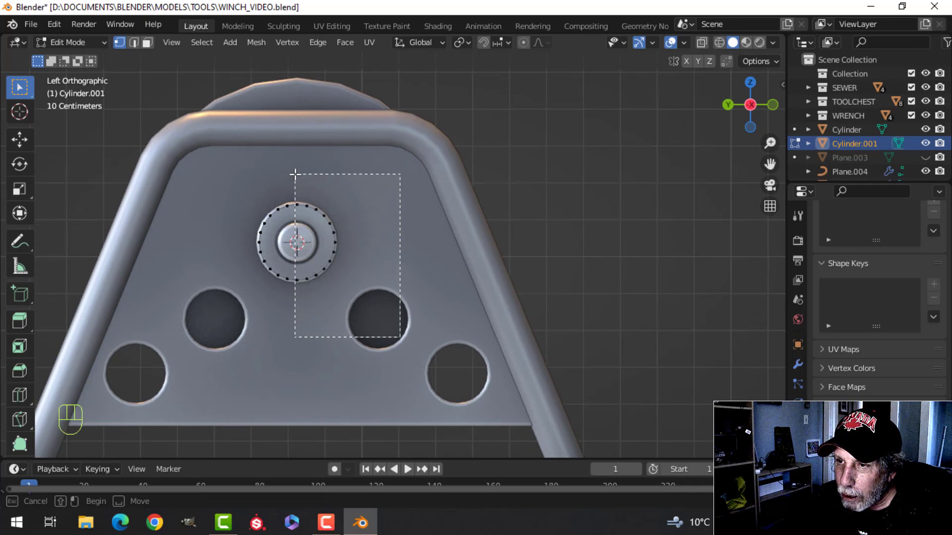
drag(295, 174, 295, 174)
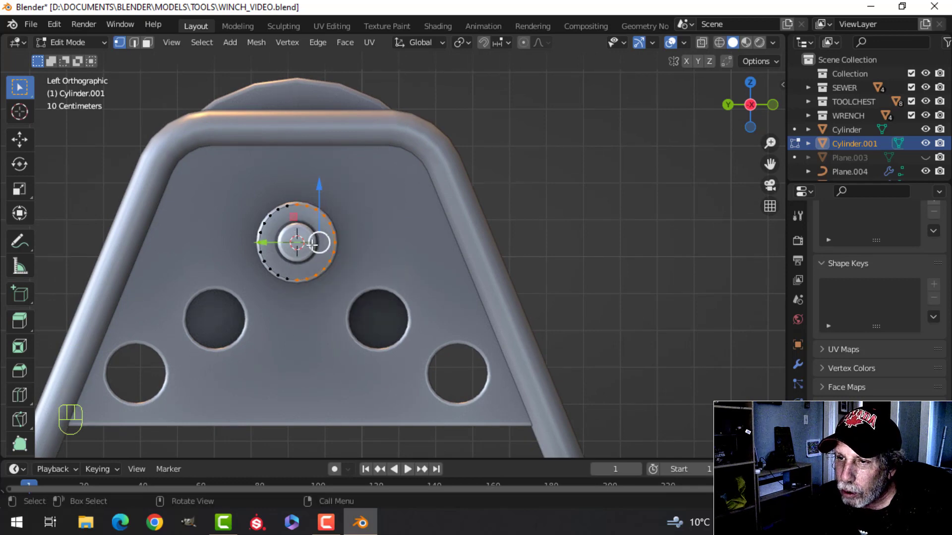
drag(259, 242, 319, 234)
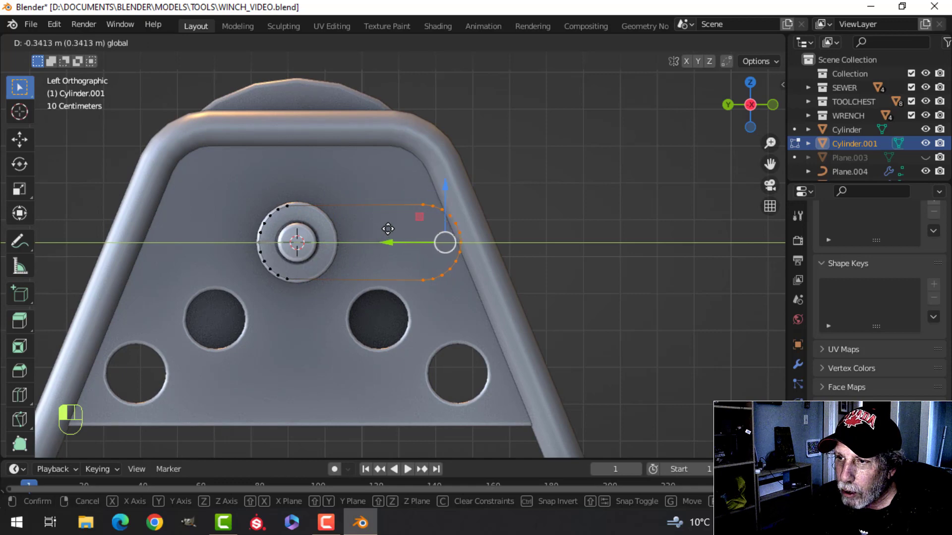
drag(419, 223, 422, 224)
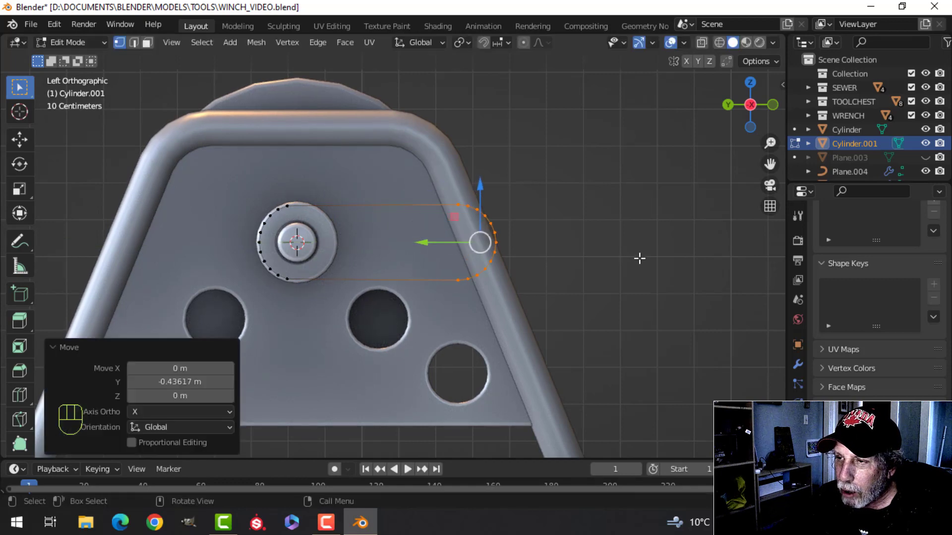
Step: Taper the outline's outer end by scaling it to about 0.616 and moving it about 0.055 m further in negative Y
key(s)
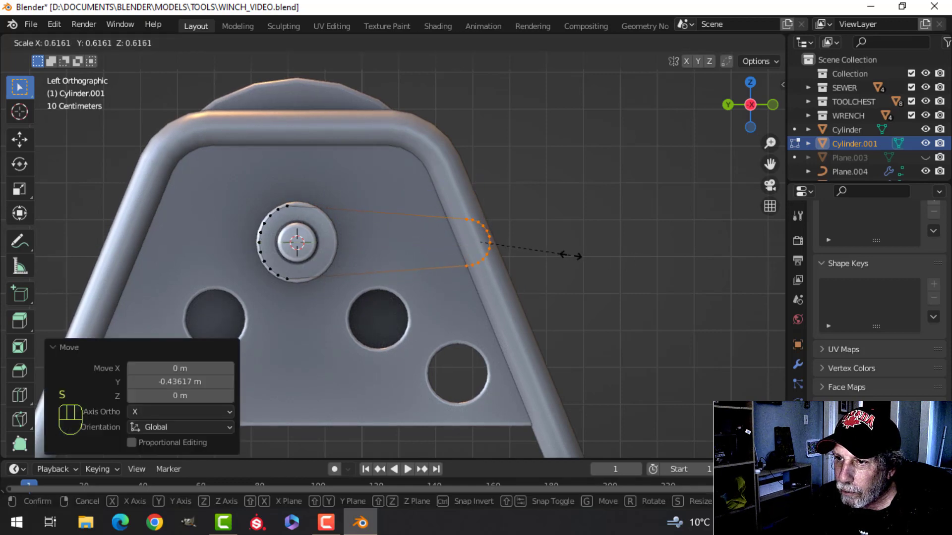
click(571, 256)
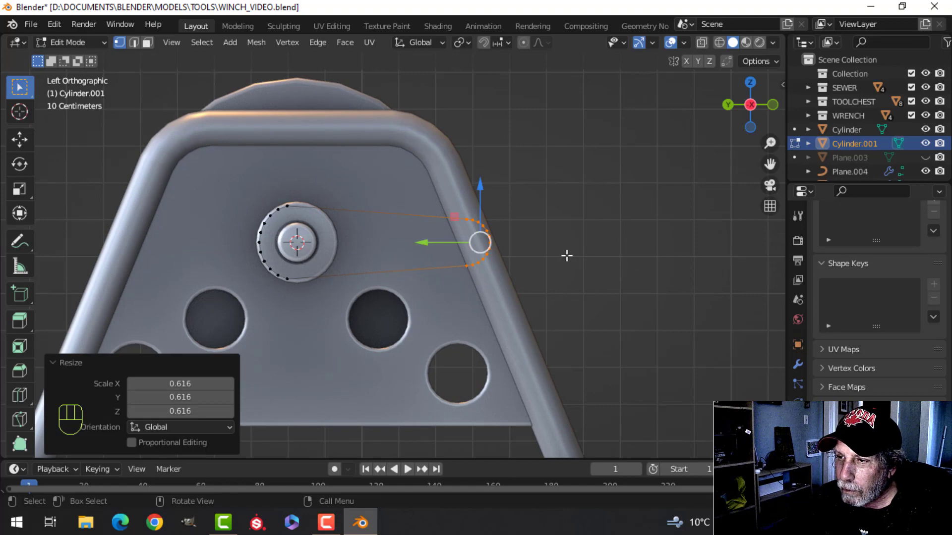
middle_drag(566, 255, 348, 286)
key(ctrl+KP_3)
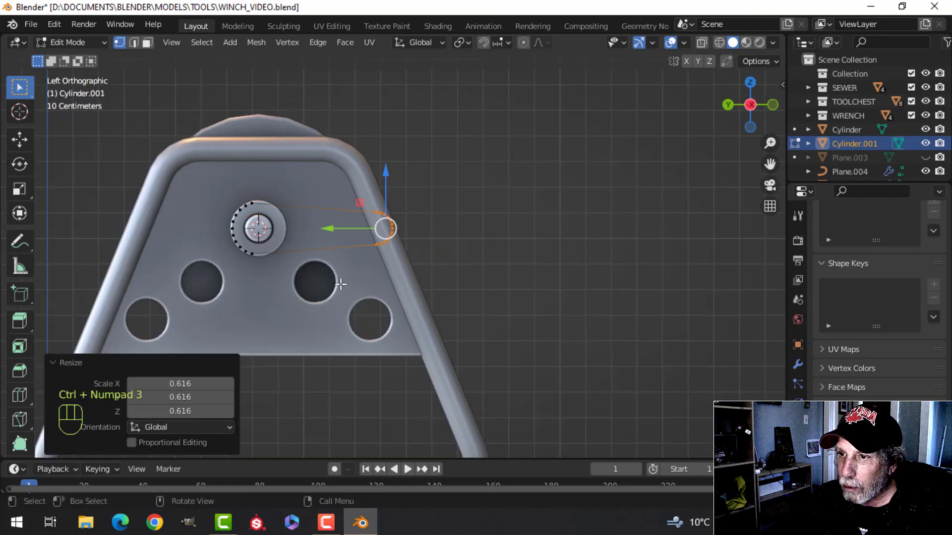
drag(333, 231, 348, 229)
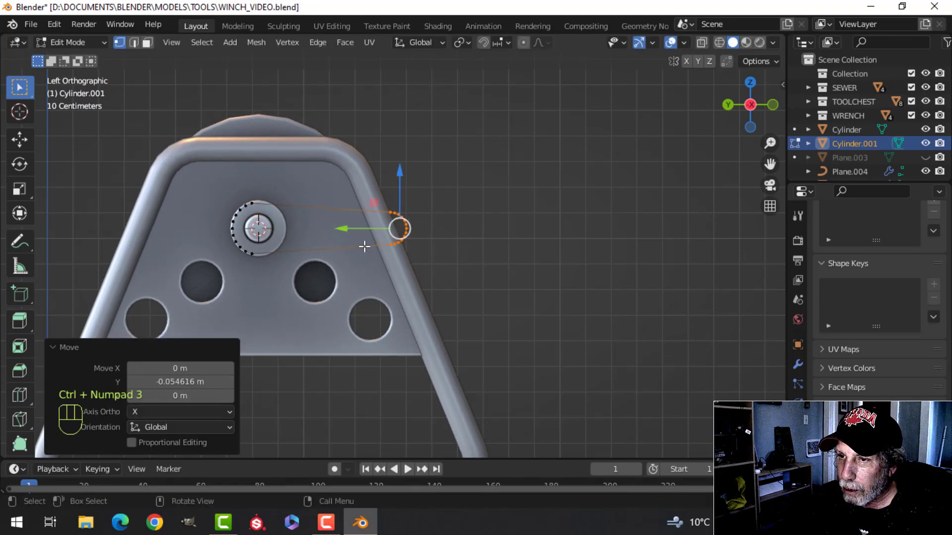
Step: Fill the tapered outline with a face and extrude it along the axle into a solid crank arm
key(a)
key(f)
middle_drag(367, 248, 414, 210)
mouse_move(334, 152)
mouse_down()
mouse_move(349, 156)
mouse_move(334, 149)
mouse_up()
key(e)
right_click(431, 209)
key(a)
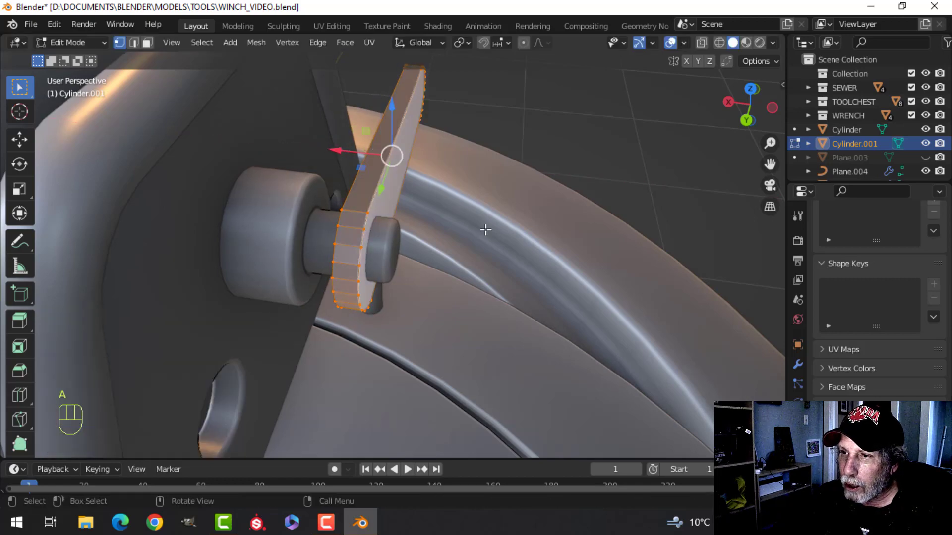
Step: Recalculate the crank arm's normals to face outside
middle_drag(484, 229, 465, 230)
middle_drag(373, 226, 438, 245)
scroll(445, 229, up, 2)
mouse_move(438, 246)
middle_down()
mouse_move(441, 234)
mouse_move(448, 240)
middle_up()
key(alt+n)
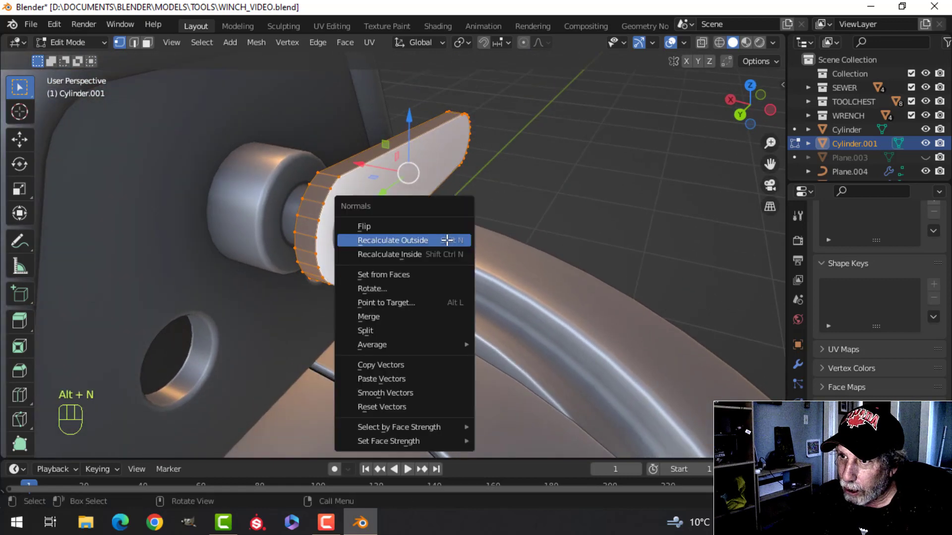
click(447, 240)
key(alt+a)
key(Tab)
middle_drag(450, 219, 352, 209)
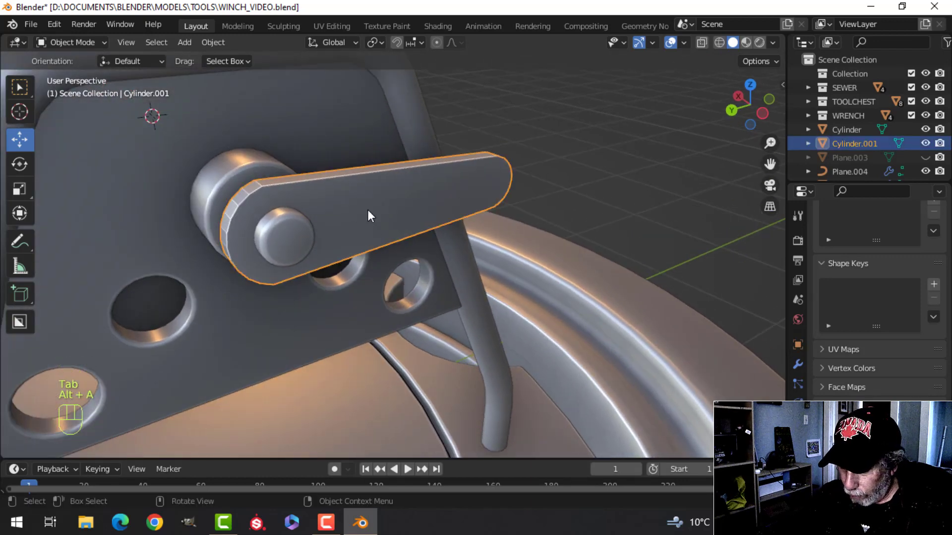
Step: Isolate the crank arm and slightly narrow the upper and lower corner vertices at its wide end along Z
key(slash)
key(ctrl+KP_3)
key(Tab)
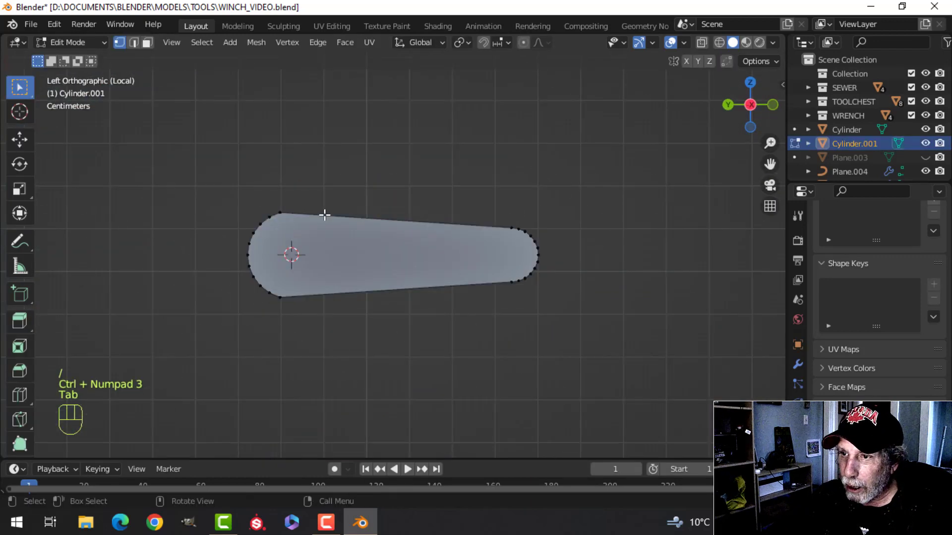
scroll(324, 214, up, 3)
key(z)
key(b)
drag(291, 163, 315, 195)
key(b)
drag(293, 314, 374, 345)
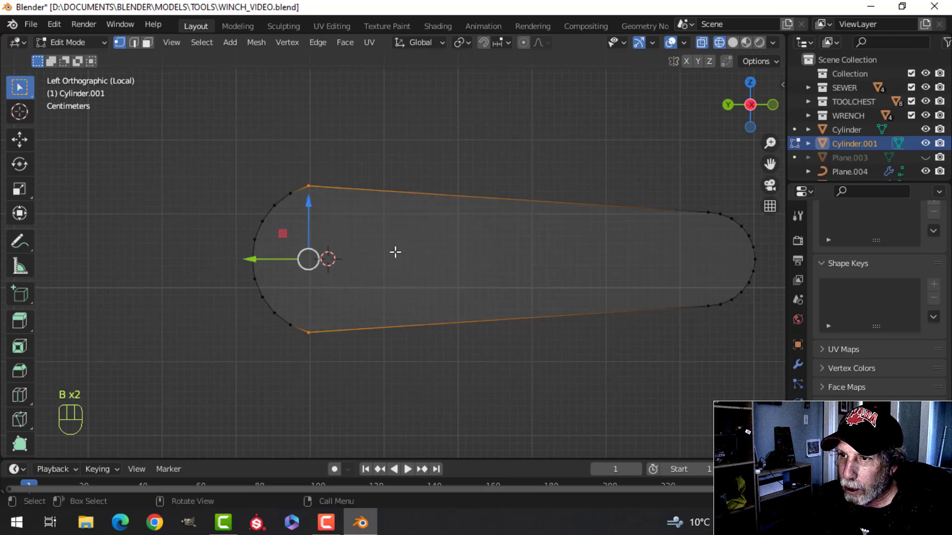
middle_drag(395, 253, 482, 293)
key(ctrl+KP_3)
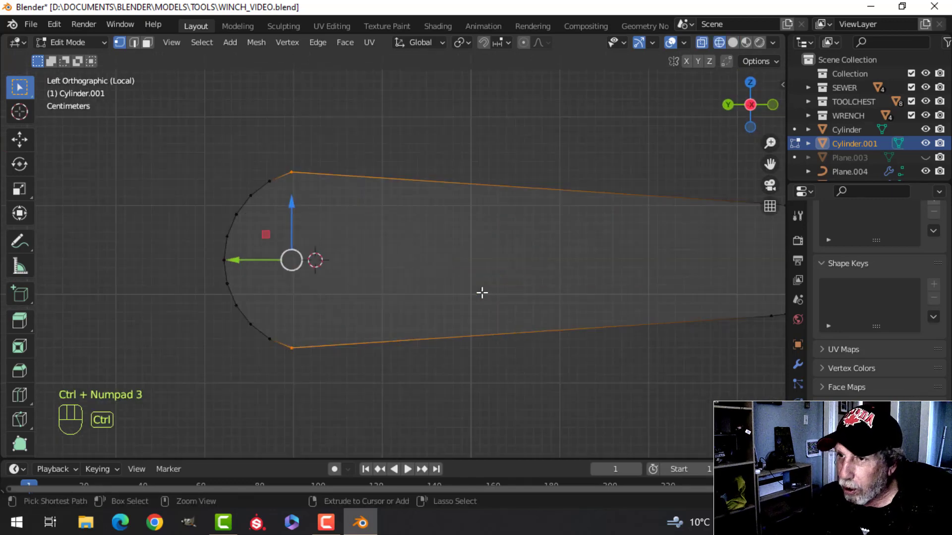
key(s)
key(z)
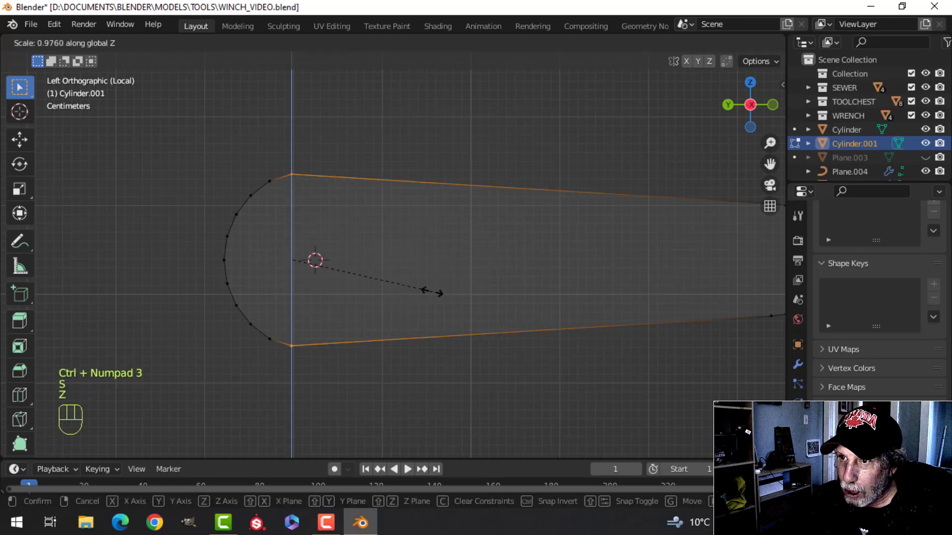
click(427, 287)
key(Tab)
scroll(416, 281, down, 3)
key(alt+a)
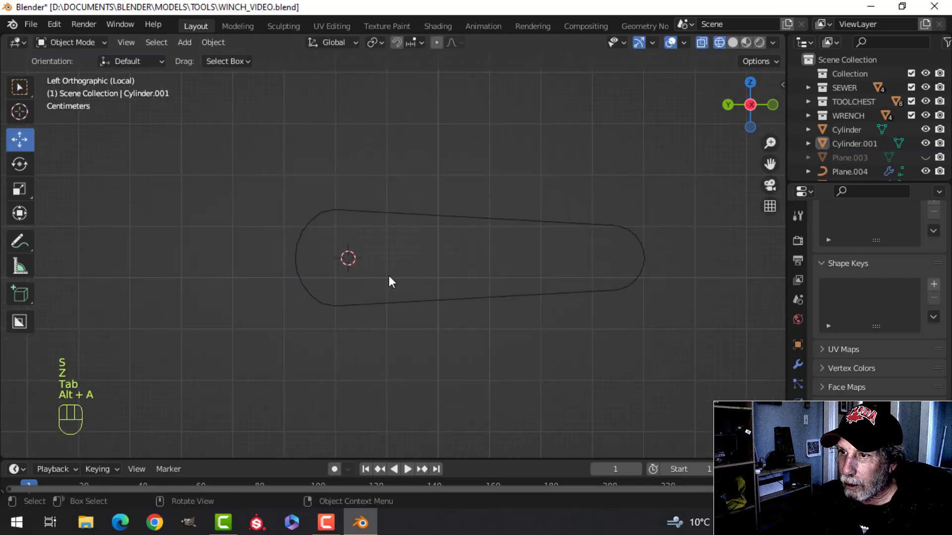
Step: Bevel the perimeter of both flat faces of the crank arm by about 0.007 m with 2 segments
key(z)
click(478, 271)
mouse_move(477, 272)
middle_down()
mouse_move(469, 298)
mouse_move(436, 310)
mouse_move(389, 270)
middle_up()
click(398, 265)
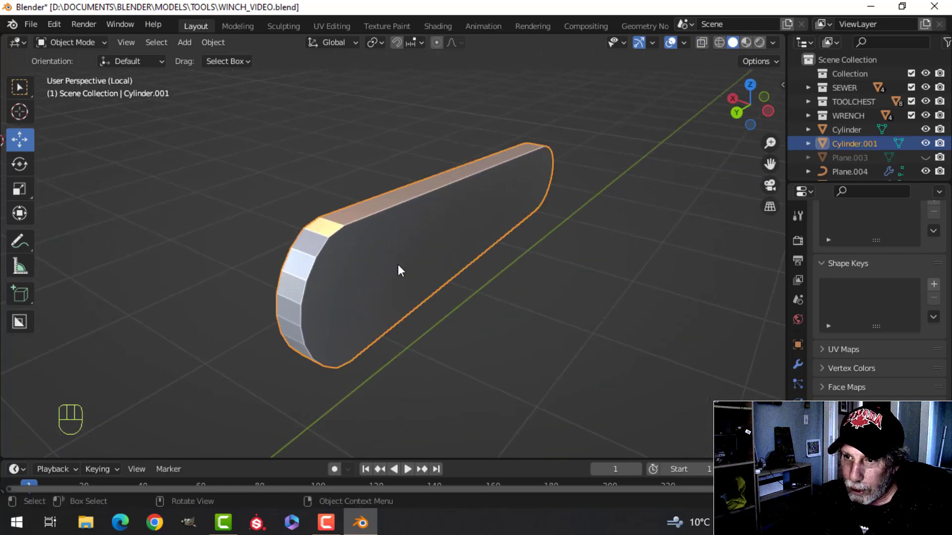
key(Tab)
key(3)
middle_drag(373, 266, 421, 255)
shift+click(421, 255)
middle_drag(543, 253, 436, 287)
scroll(391, 256, up, 2)
key(ctrl+b)
key(shift)
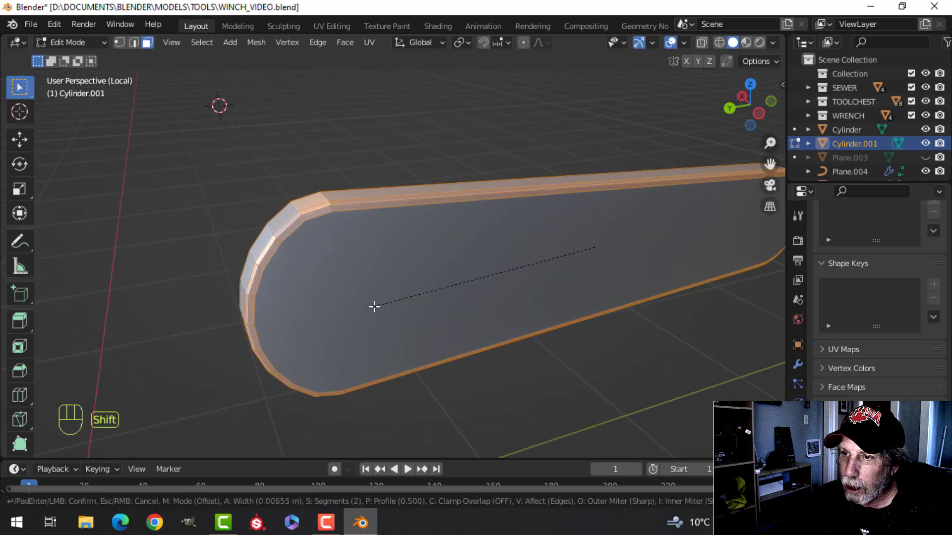
click(374, 307)
Step: Apply smooth shading to the crank arm and return to the full scene
key(Tab)
right_click(350, 243)
click(350, 244)
scroll(361, 248, down, 2)
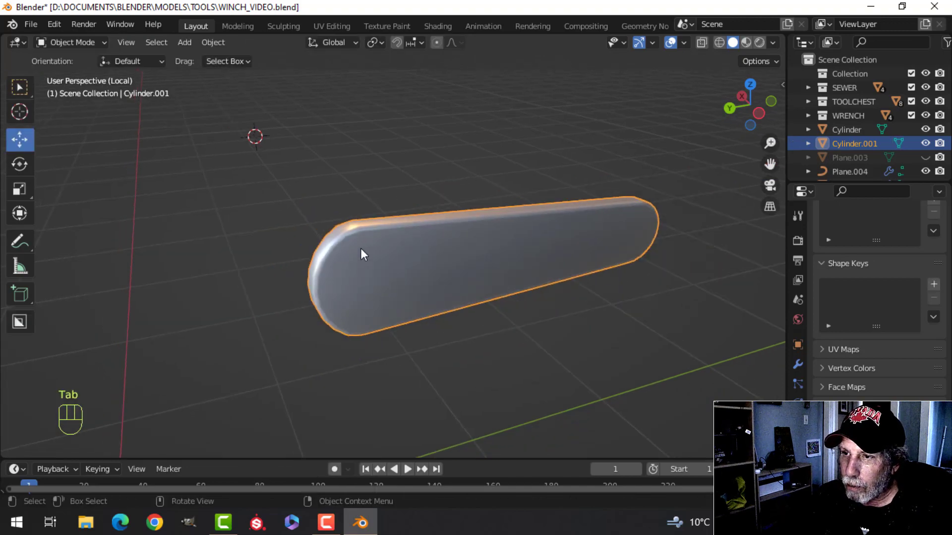
key(alt+a)
shift+middle_drag(483, 278, 397, 270)
key(slash)
Step: Duplicate the axle's end cap face, move the copy toward the crank arm's narrow end, and separate it into its own object
scroll(335, 235, down, 3)
scroll(441, 242, up, 2)
scroll(391, 293, up, 2)
middle_drag(396, 270, 403, 248)
scroll(394, 223, down, 2)
scroll(471, 260, up, 1)
middle_drag(403, 248, 382, 247)
click(282, 234)
key(Tab)
scroll(308, 248, up, 3)
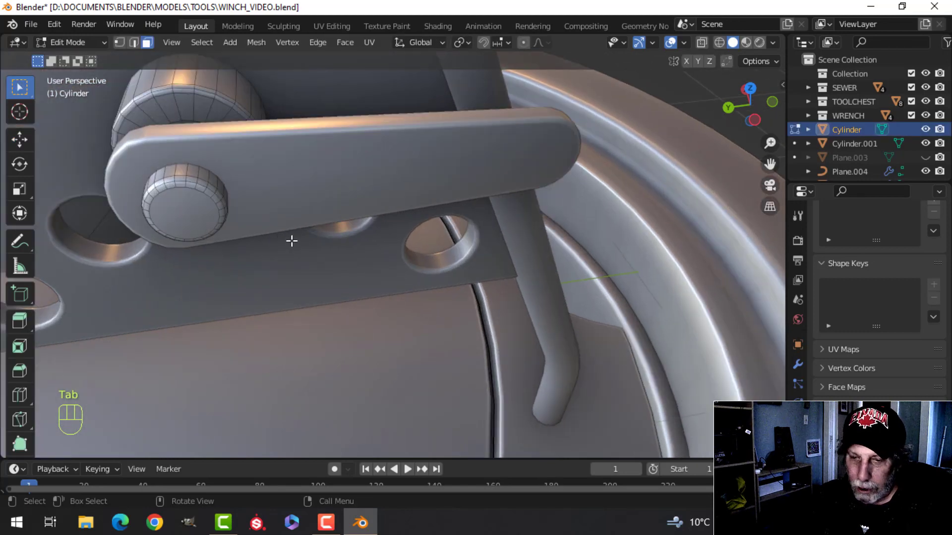
middle_drag(181, 207, 223, 221)
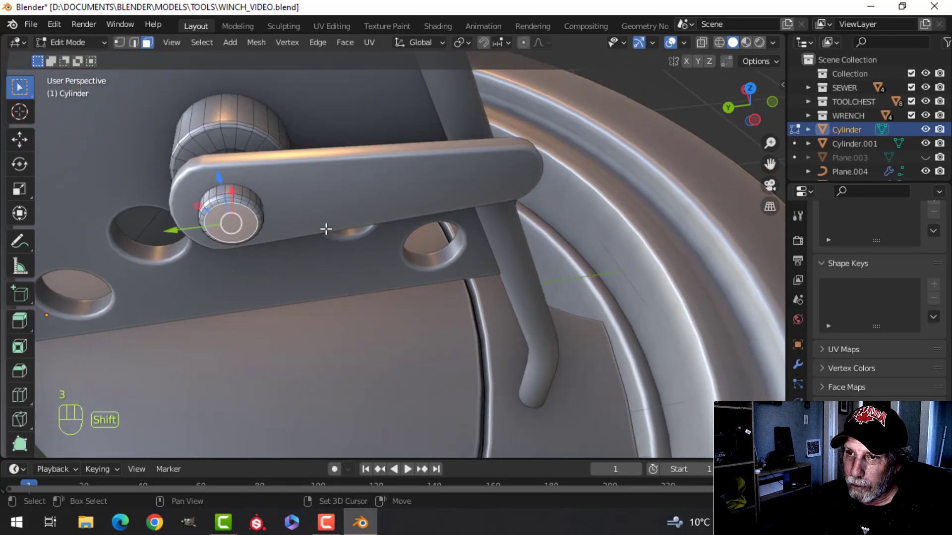
shift+middle_drag(325, 228, 295, 242)
key(shift+d)
drag(121, 254, 448, 203)
key(p)
key(Tab)
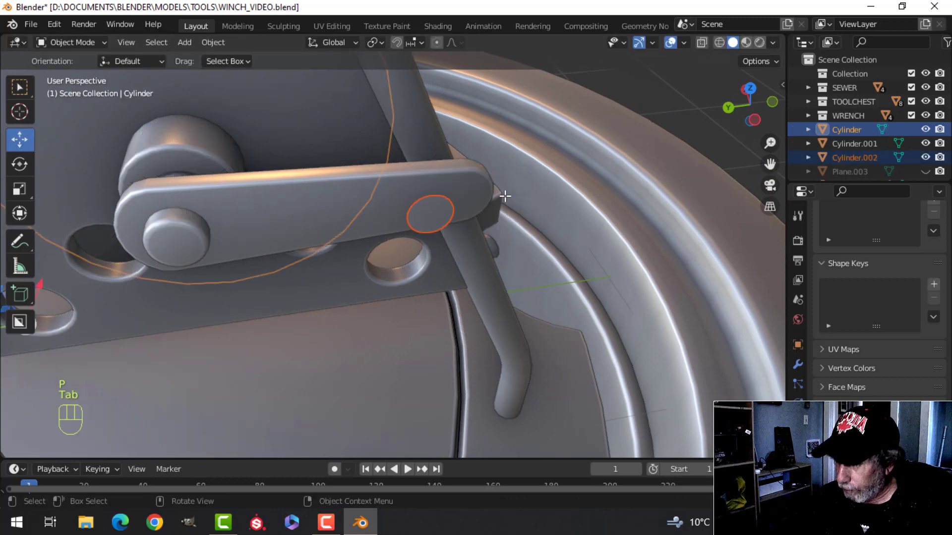
Step: In left view, move the separated disc about 0.016 m toward the crank arm's narrow end and scale it to about 0.88
key(ctrl+KP_3)
scroll(504, 195, up, 3)
shift+middle_drag(453, 225, 386, 307)
click(364, 171)
key(Tab)
key(a)
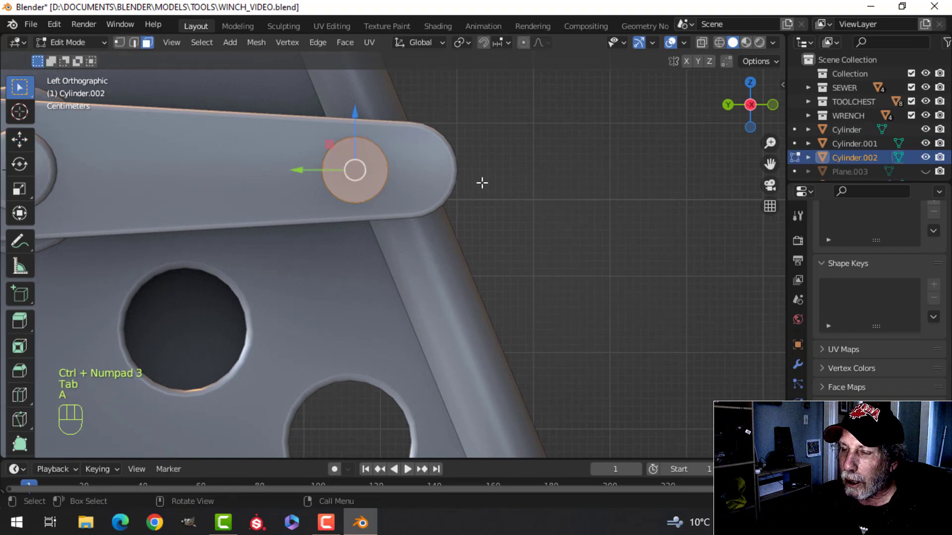
drag(300, 174, 315, 170)
key(s)
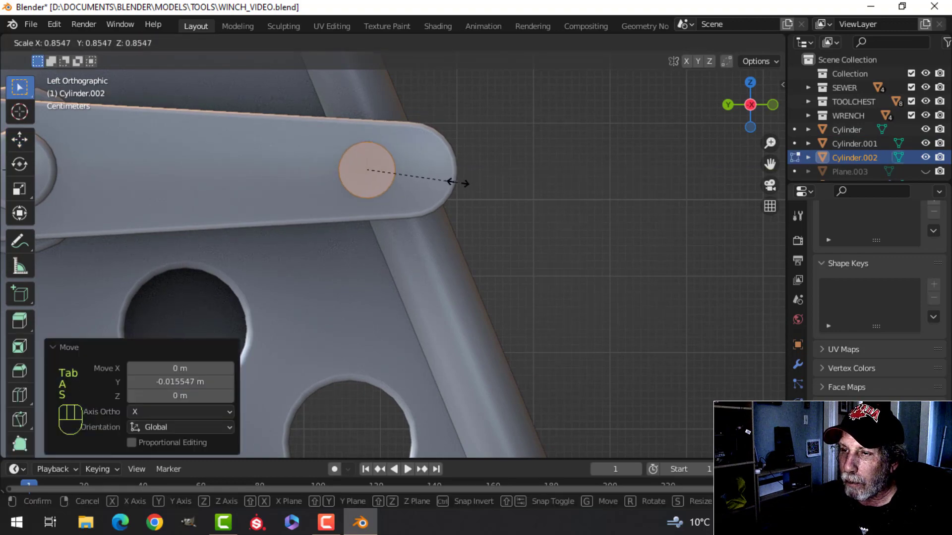
click(460, 183)
Step: Extrude the disc through the crank arm to form a pin protruding on both sides and recalculate its normals
middle_drag(446, 198, 484, 267)
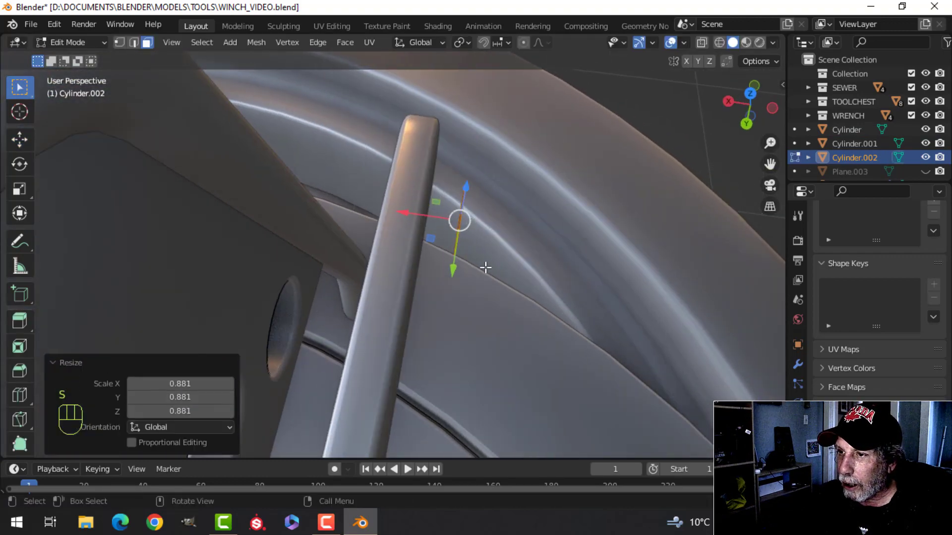
key(e)
click(417, 222)
drag(416, 221, 319, 195)
key(a)
key(alt+n)
click(376, 202)
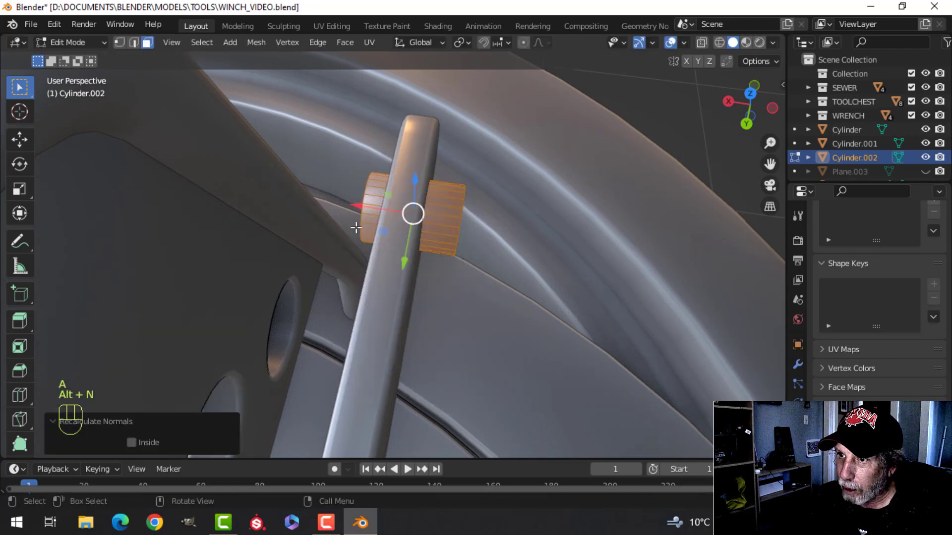
Step: Bevel the rim of the pin's inner end by about 0.006 m with 2 segments
middle_drag(356, 227, 426, 239)
key(alt+a)
key(ctrl+b)
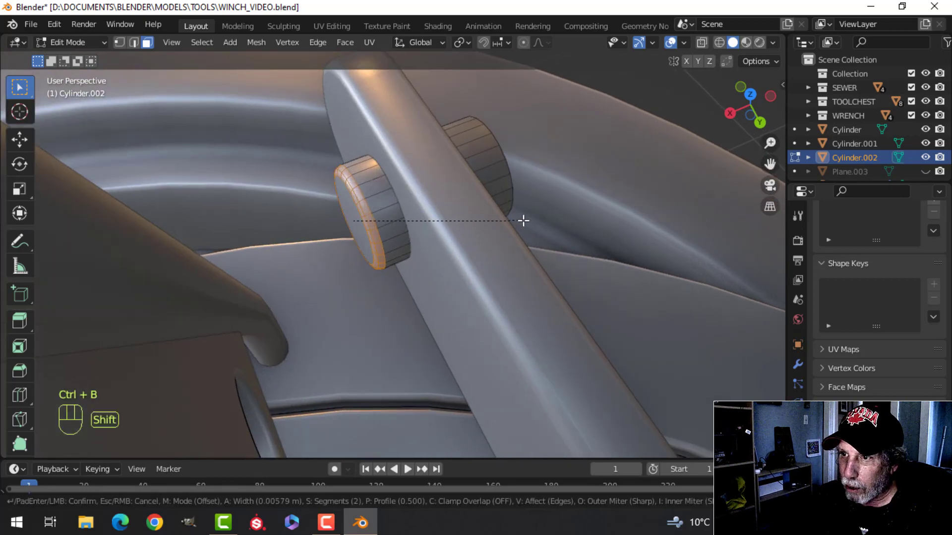
click(524, 220)
key(Tab)
Step: Move the pin's outer end face away from the crank arm along X to lengthen the pin
middle_drag(529, 217, 429, 234)
key(alt+a)
click(419, 205)
key(Tab)
key(alt+a)
click(428, 223)
scroll(429, 223, down, 3)
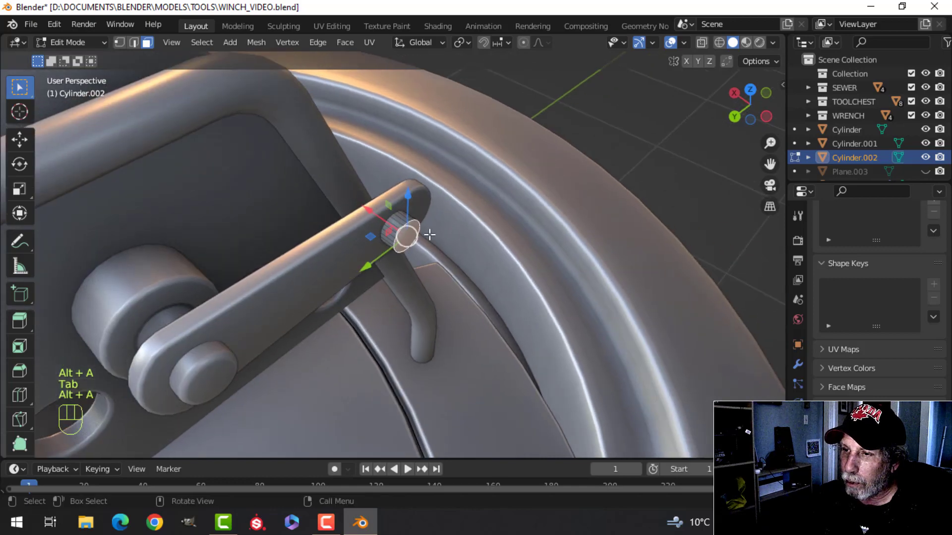
drag(371, 212, 416, 265)
Step: Slim the whole pin to about 0.67 in Y and Z, keeping its length along X
middle_drag(417, 262, 449, 238)
shift+middle_drag(448, 238, 355, 221)
key(a)
key(s)
key(shift+x)
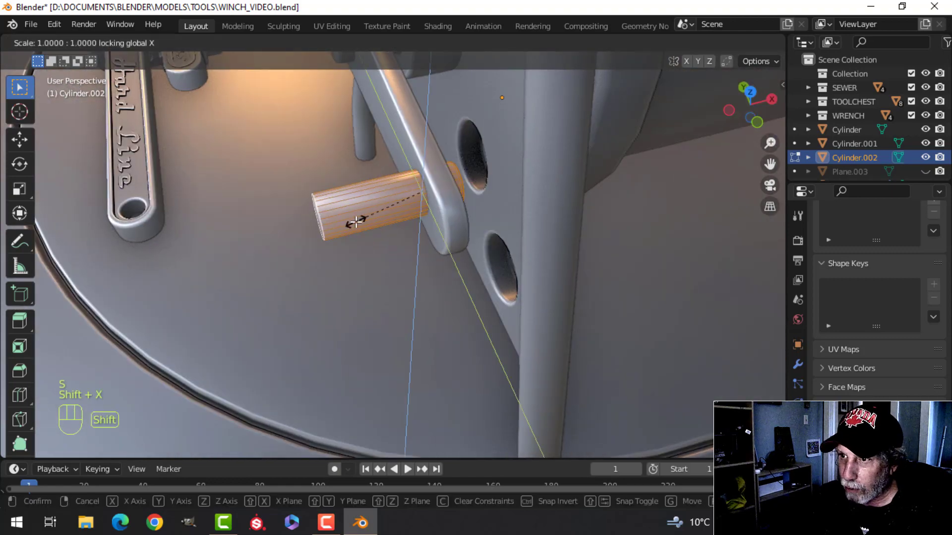
click(386, 216)
middle_drag(387, 216, 441, 201)
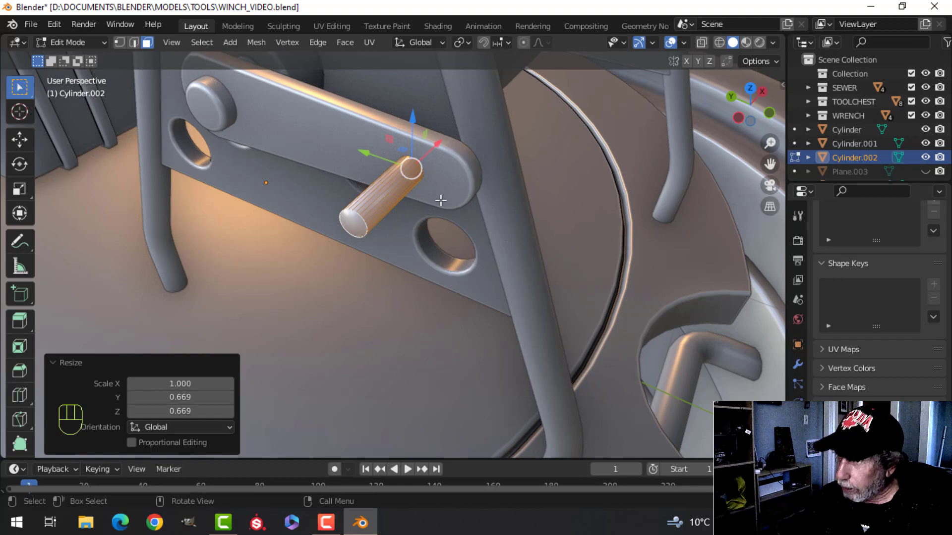
Step: In left view, shift the pin along Y toward the crank arm's rounded end and scale it up to about 1.12
key(ctrl+KP_3)
drag(342, 164, 555, 170)
key(s)
click(573, 174)
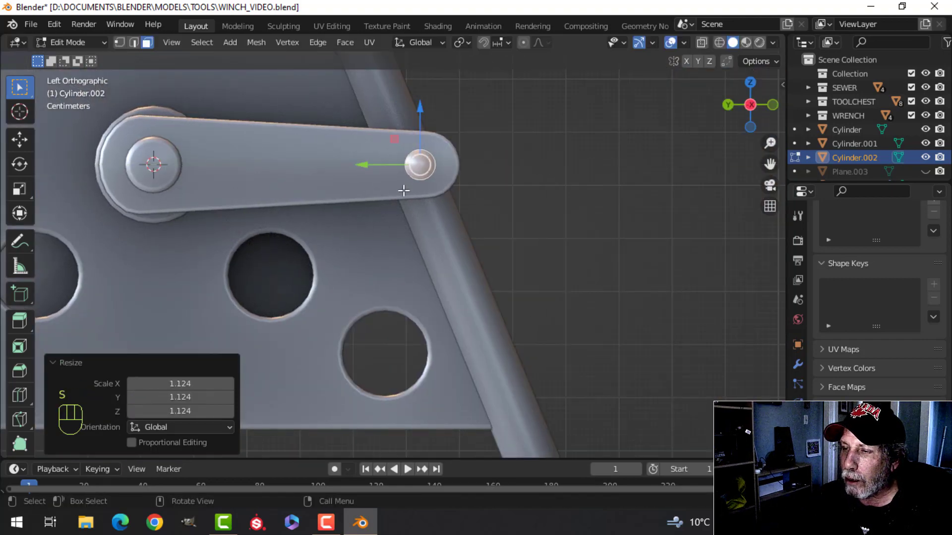
Step: Bevel the rim of the pin's outer end by about 0.006 m with 2 segments
middle_drag(573, 174, 446, 253)
click(470, 197)
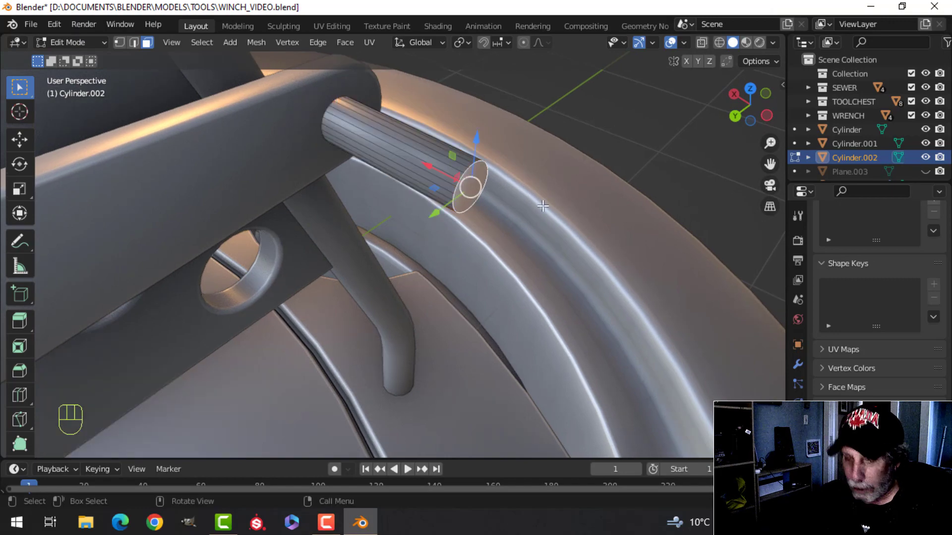
key(ctrl+b)
click(609, 196)
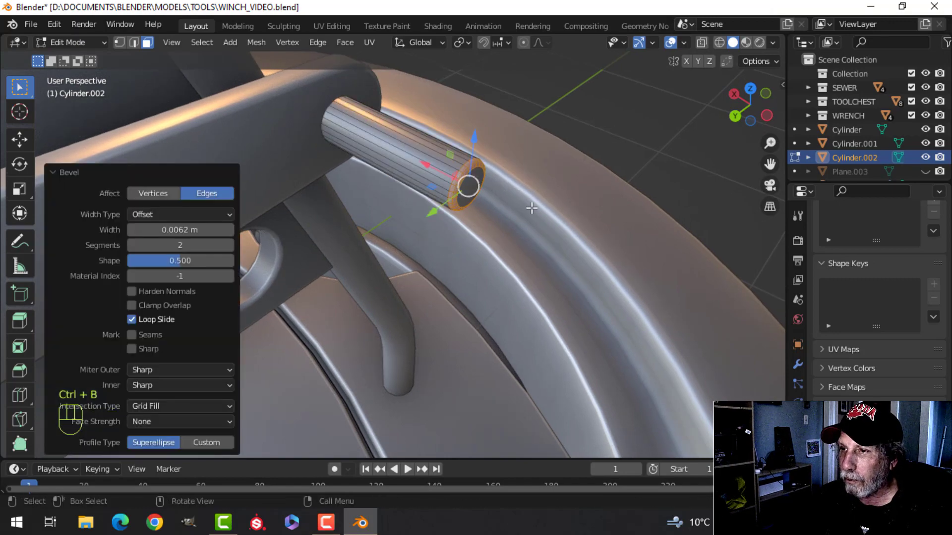
key(Tab)
middle_drag(609, 196, 420, 224)
key(alt+a)
Step: Duplicate the pin's side faces in place, scale the copy to about 1.13, and separate it into its own object
scroll(396, 243, up, 2)
key(Tab)
scroll(408, 242, up, 2)
key(a)
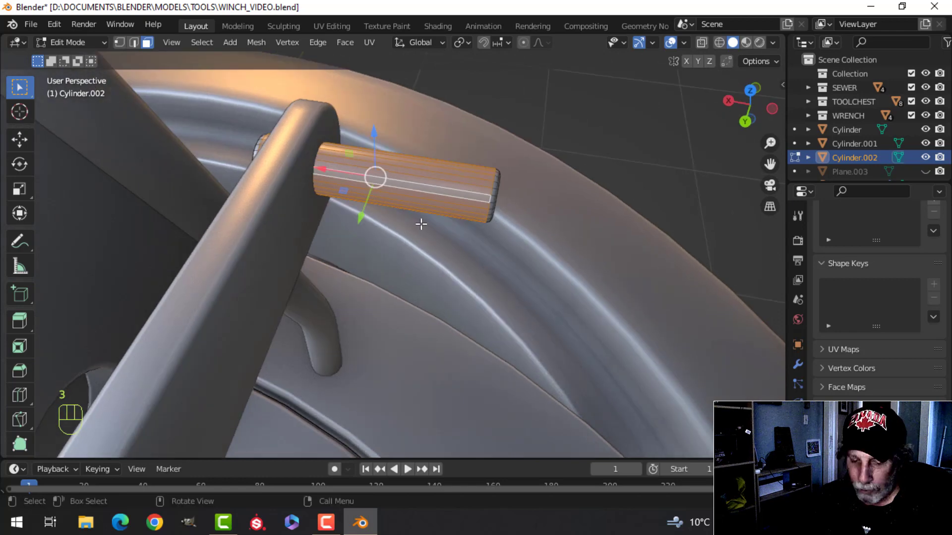
key(shift+d)
key(s)
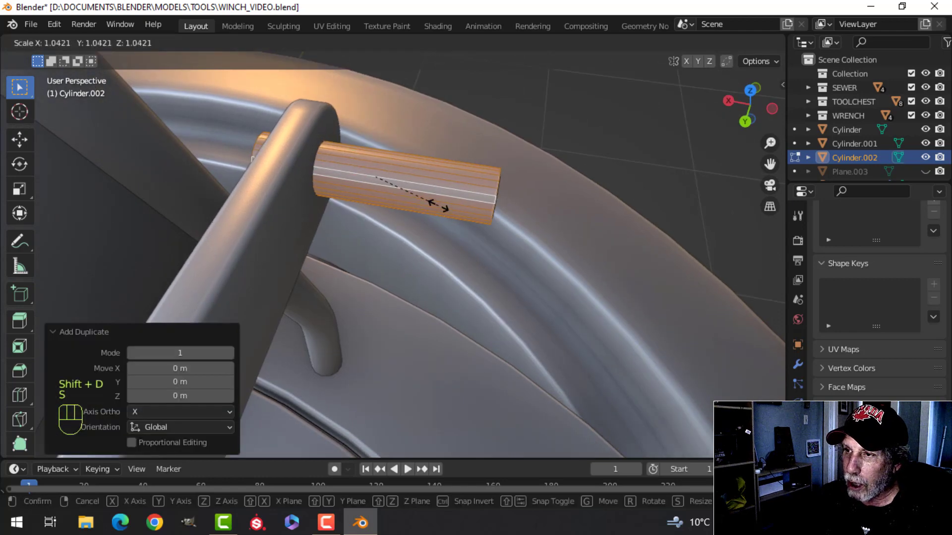
click(447, 196)
key(p)
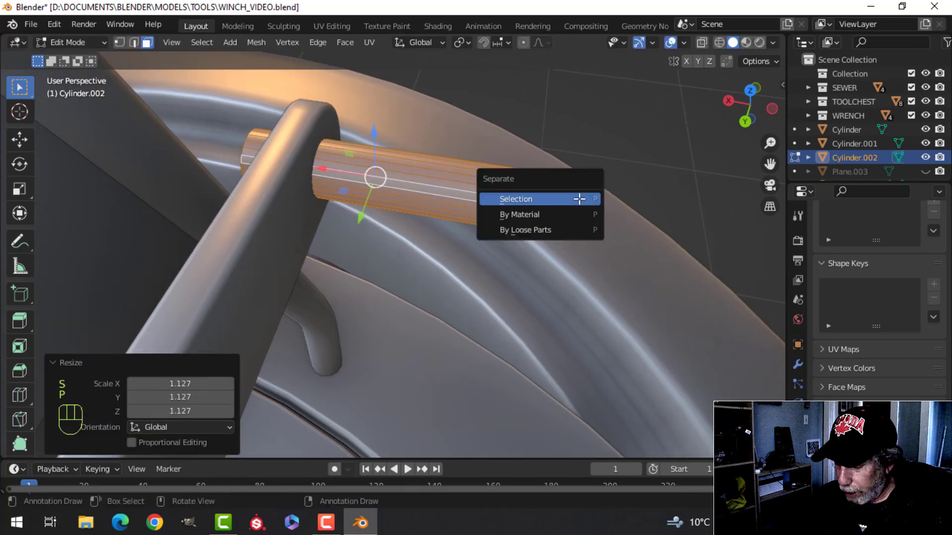
click(577, 198)
key(Tab)
Step: Shorten the separated sleeve to about 0.71 along X and move it about 0.019 m toward the pin's outer end
click(459, 183)
key(Tab)
key(a)
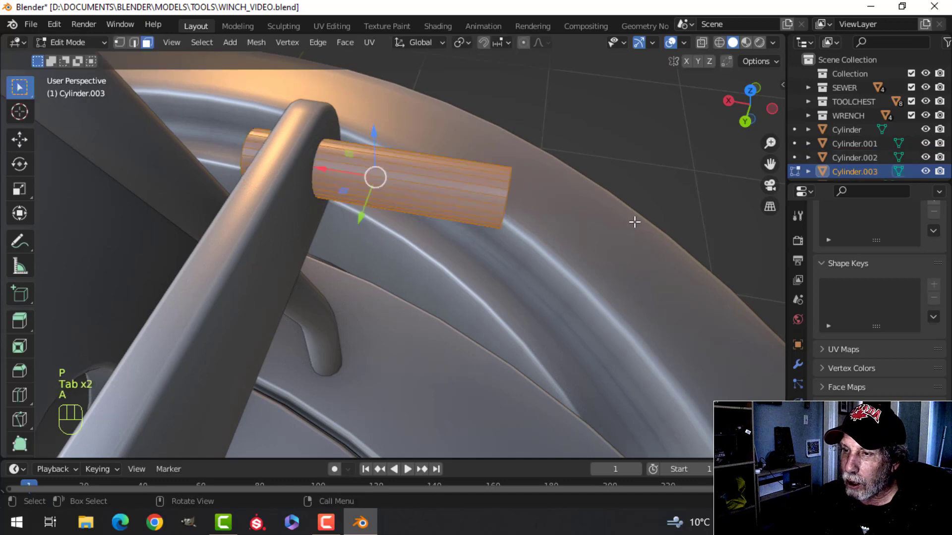
key(s)
key(x)
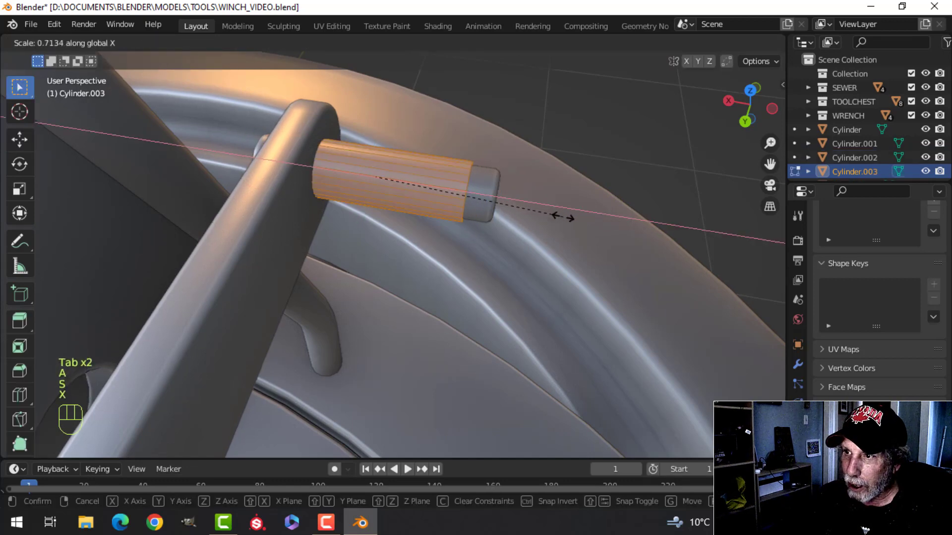
click(562, 217)
drag(323, 169, 328, 173)
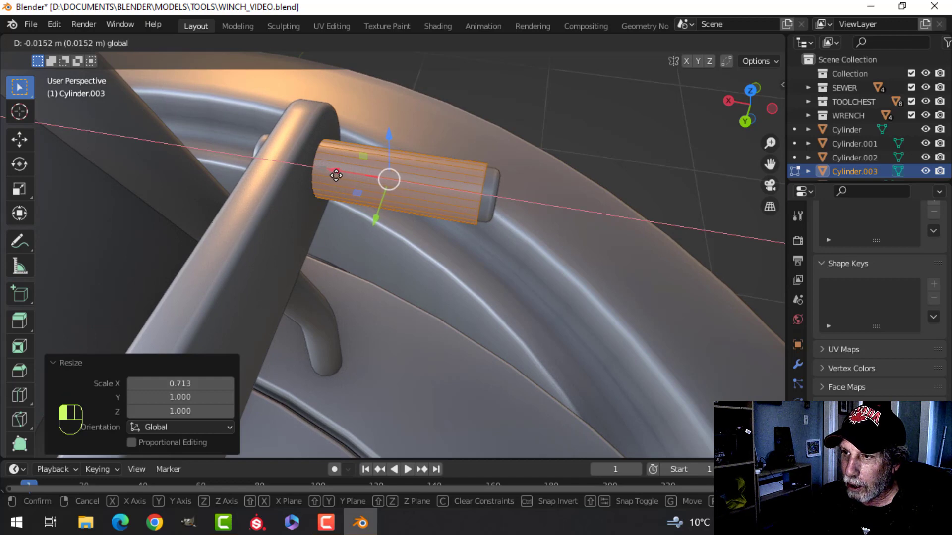
drag(340, 175, 340, 175)
middle_drag(340, 175, 423, 206)
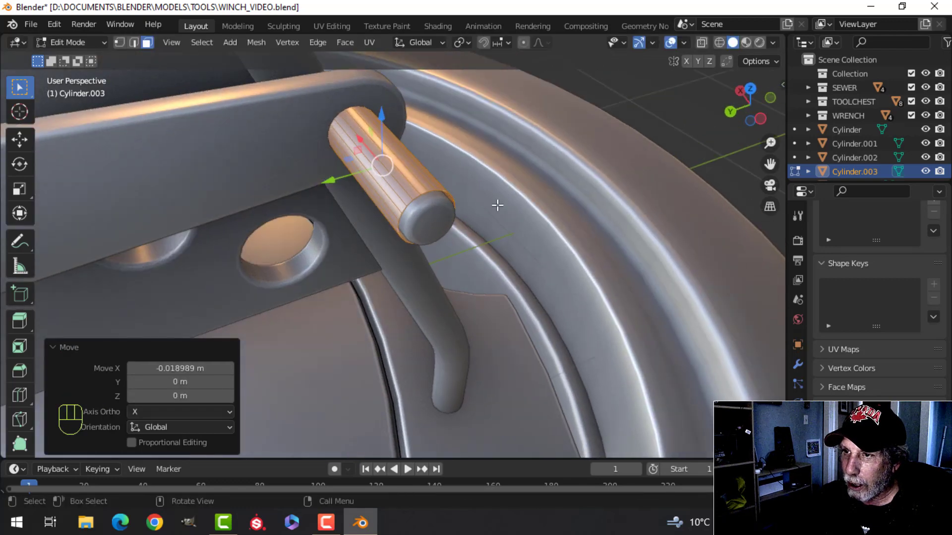
Step: Thicken the sleeve to about 1.22 in Y and Z, keeping its length along X
key(s)
key(shift+x)
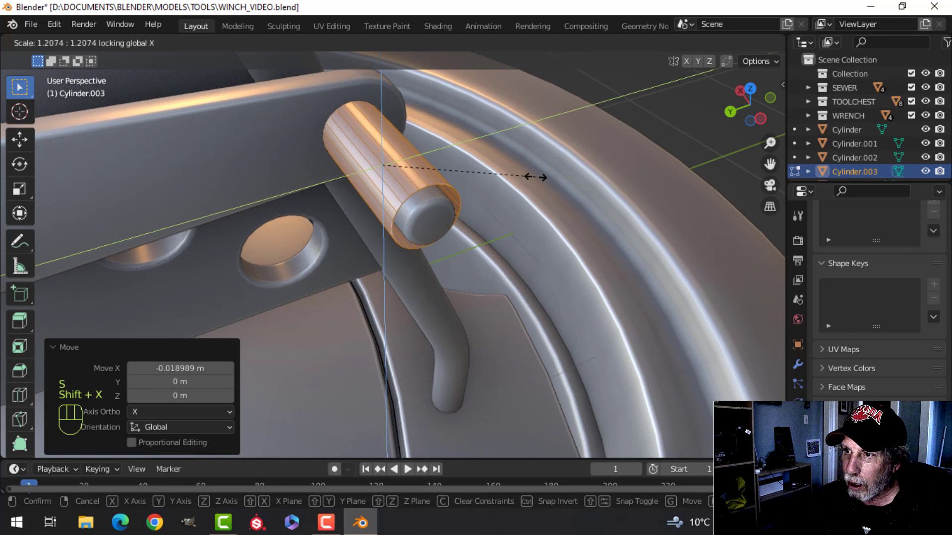
click(527, 182)
middle_drag(526, 181, 560, 228)
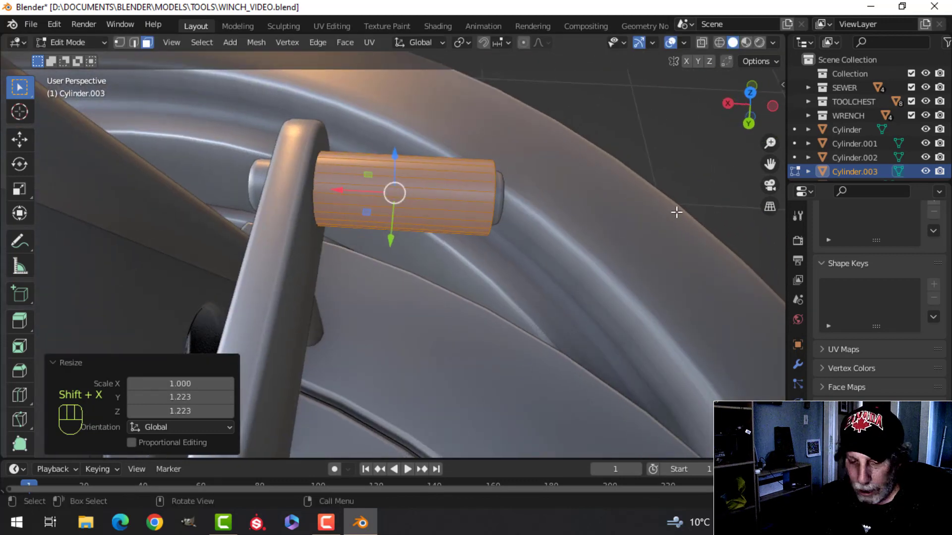
Step: Shorten the sleeve again to about 0.75 along X and move it about 0.017 m outward along the pin
key(s)
key(x)
click(604, 208)
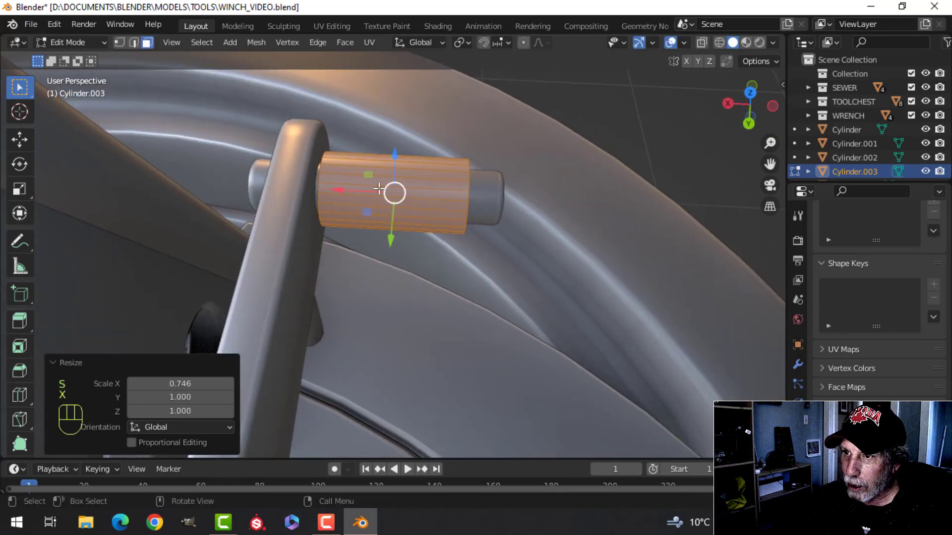
drag(346, 192, 362, 193)
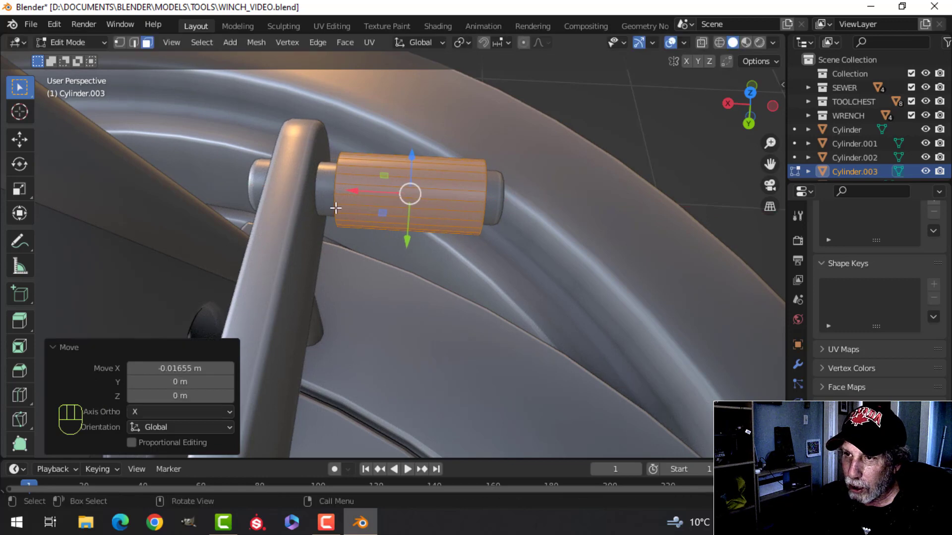
Step: Move the sleeve's inner edge loop about 0.012 m along X toward the crank arm
scroll(336, 208, up, 3)
middle_drag(336, 208, 397, 215)
key(2)
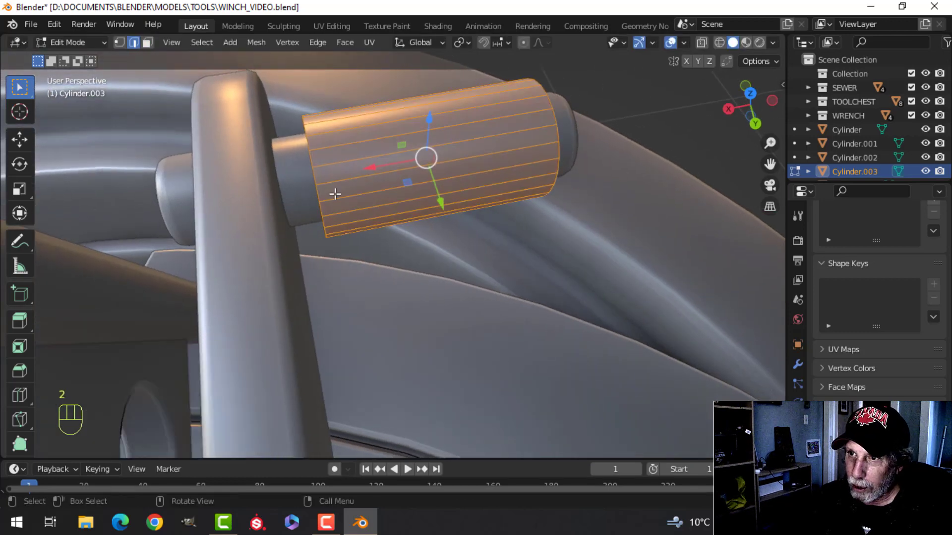
key(alt+a)
alt+shift+click(320, 164)
drag(274, 194, 254, 191)
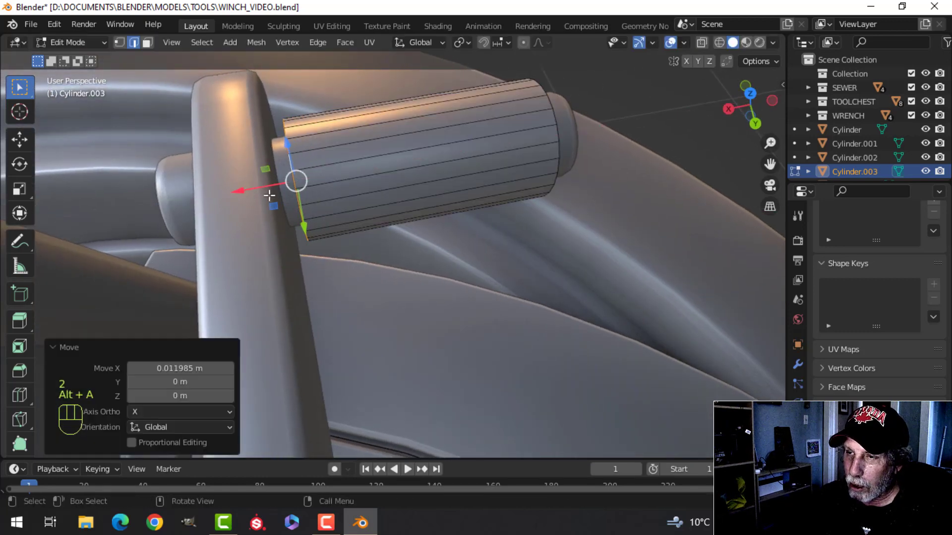
Step: Fill the sleeve's open outer end with a face
middle_drag(254, 190, 448, 191)
key(f)
alt+middle_click(440, 187)
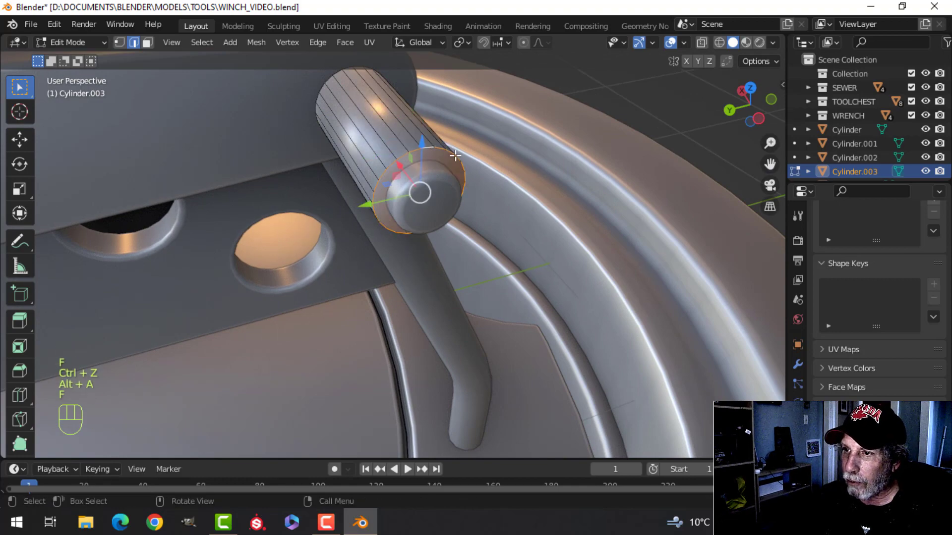
Step: Stretch the sleeve to about 1.8 along X and move it about 0.073 m away from the crank arm
scroll(455, 156, down, 5)
middle_drag(418, 185, 455, 233)
scroll(454, 220, down, 3)
scroll(523, 230, up, 4)
middle_drag(522, 229, 442, 266)
scroll(446, 240, up, 4)
middle_drag(442, 265, 430, 286)
key(a)
middle_drag(430, 286, 442, 279)
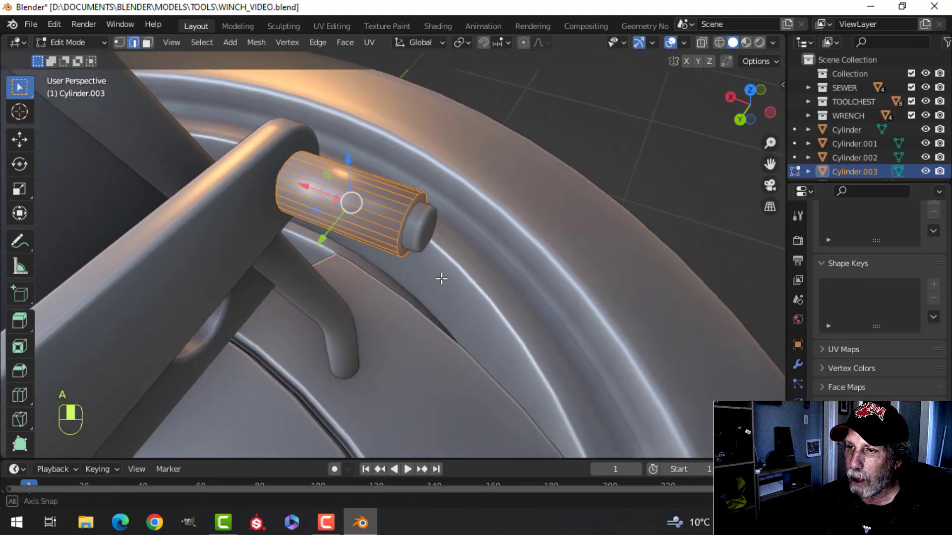
key(s)
key(x)
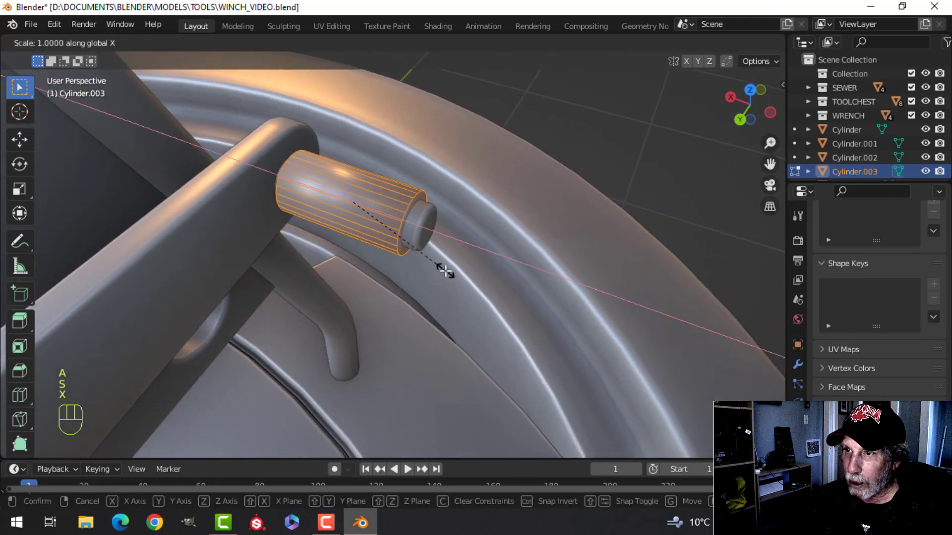
click(538, 297)
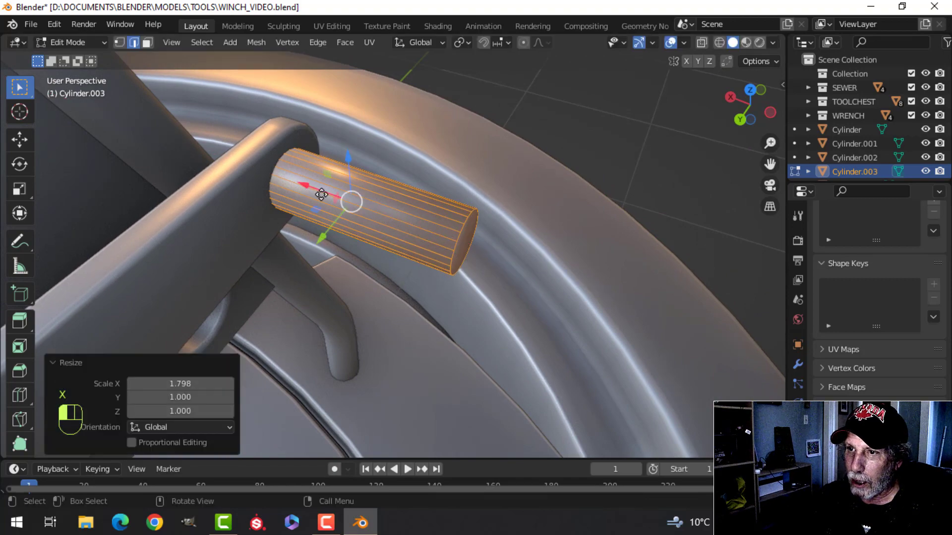
key(g)
key(x)
click(364, 221)
scroll(468, 236, down, 5)
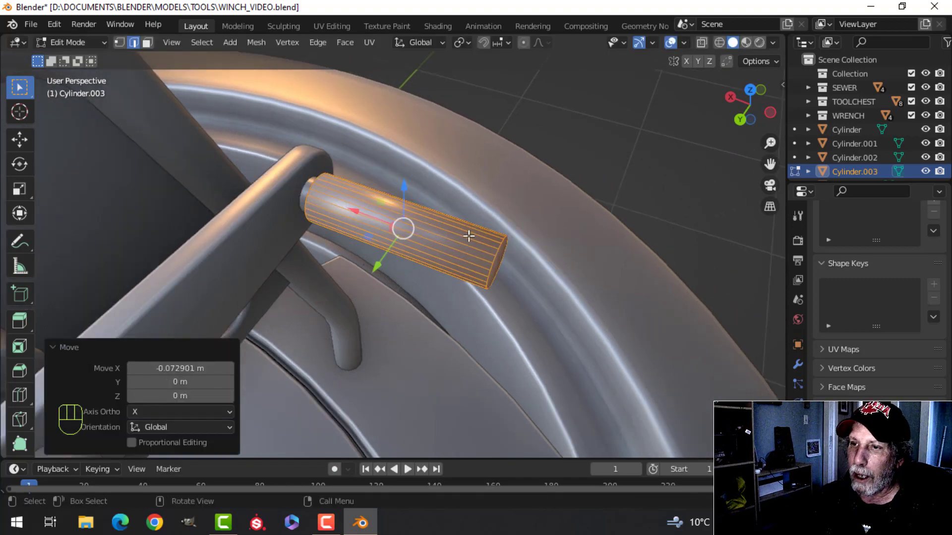
Step: Thicken the grip sleeve to about 1.4 in Y and Z, keeping its length along X
middle_drag(468, 236, 439, 254)
scroll(342, 237, down, 3)
scroll(440, 254, up, 3)
shift+middle_drag(440, 255, 412, 225)
key(s)
key(shift+x)
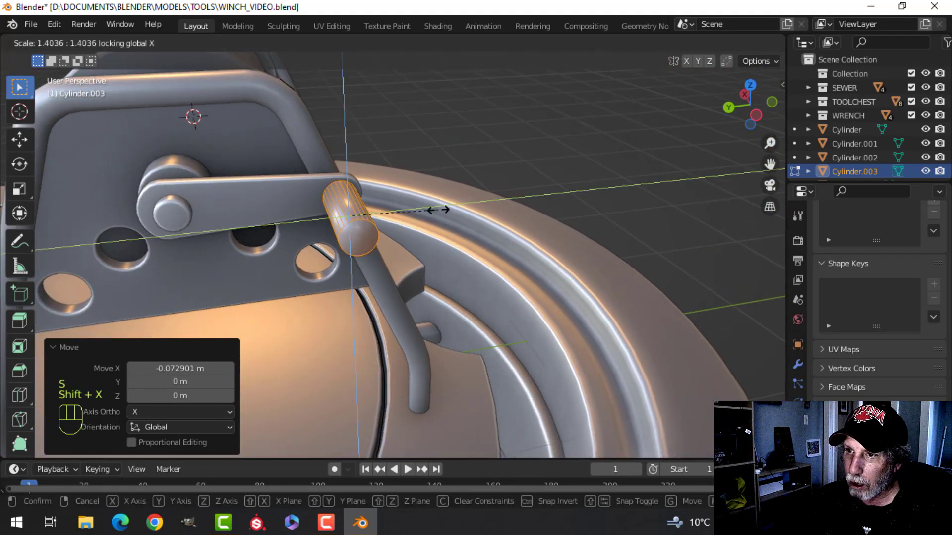
click(436, 212)
middle_drag(436, 212, 450, 251)
Step: Leave mesh editing and hide the grip sleeve to expose the pin
key(Tab)
key(alt+a)
click(406, 248)
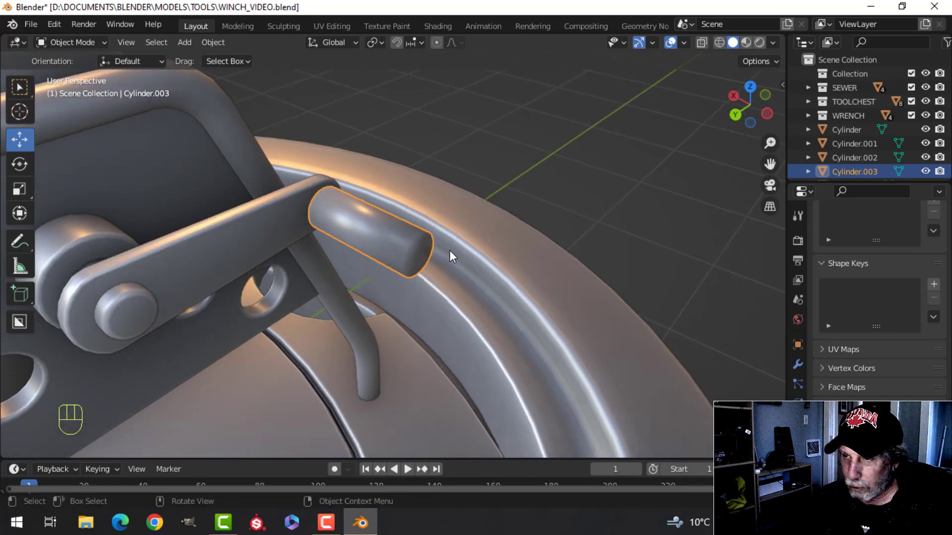
key(h)
Step: Lengthen the crank handle's pin by moving its outer end cap, including the rounded rim, outward along X past the sleeve's length
click(384, 241)
key(Tab)
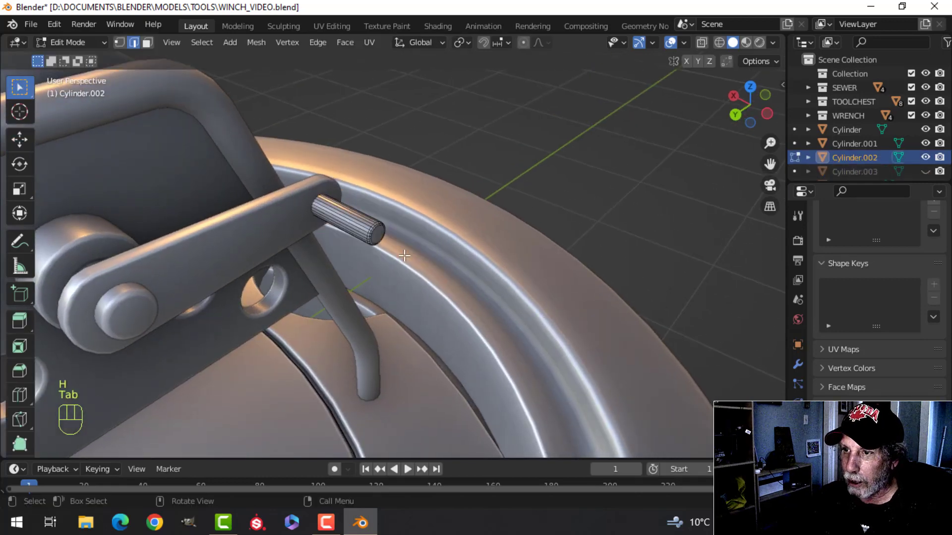
scroll(399, 246, up, 2)
key(3)
click(361, 209)
shift+middle_drag(361, 208, 390, 272)
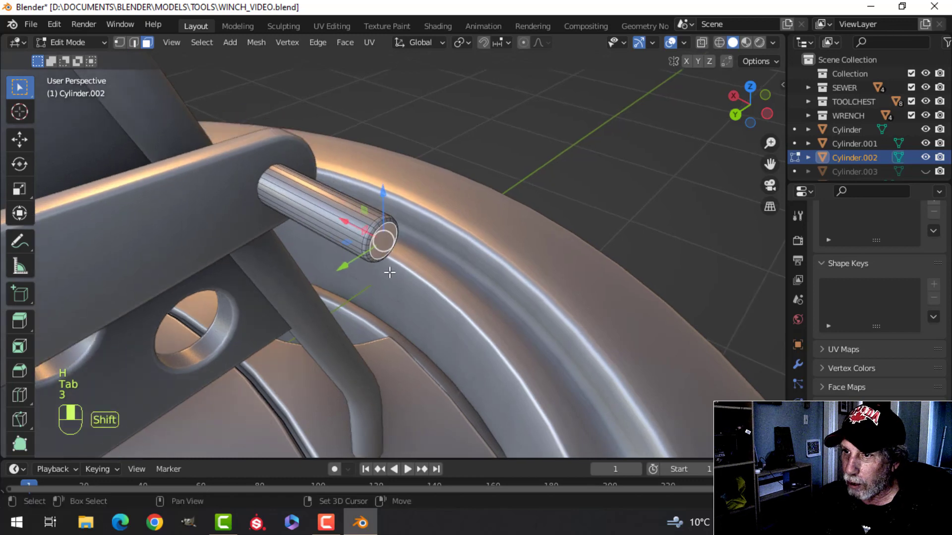
key(ctrl+KP_Add)
key(ctrl+KP_Add)
key(ctrl+KP_Add)
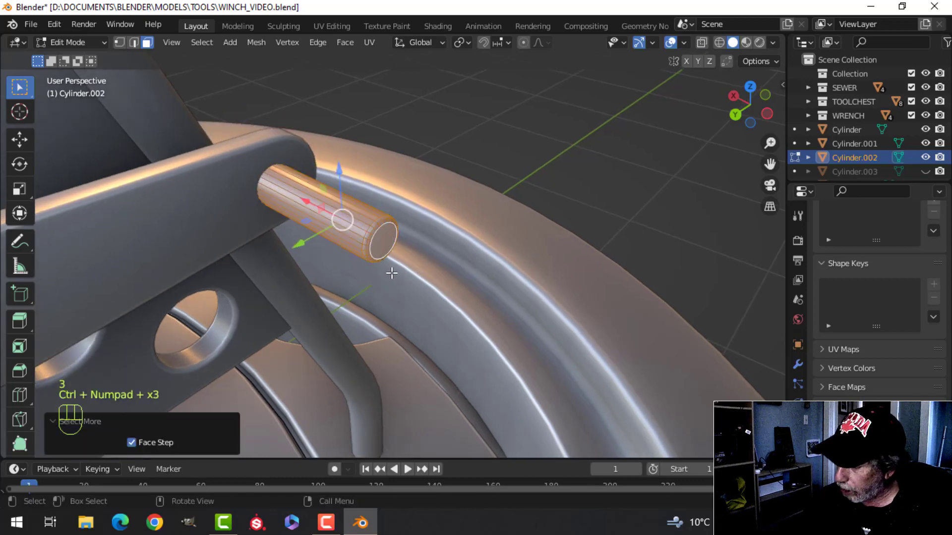
key(ctrl+KP_Subtract)
middle_drag(391, 272, 395, 279)
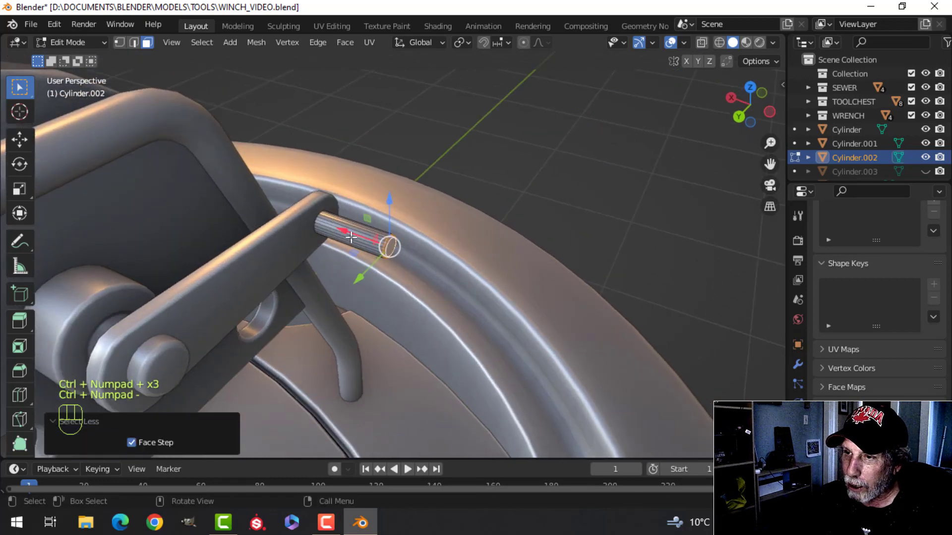
drag(351, 238, 468, 277)
key(Tab)
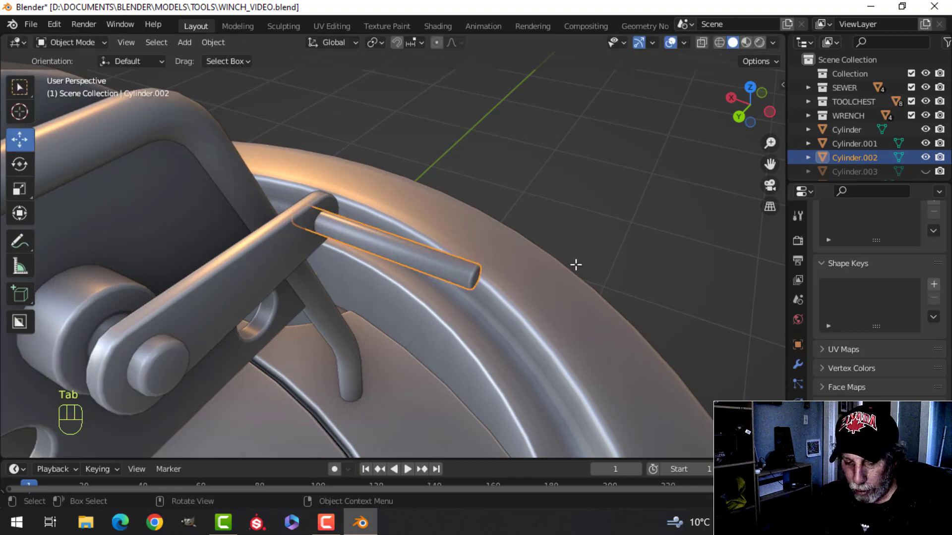
Step: Unhide all hidden objects and delete the leftover cable coil and support frame behind the manhole lid
key(alt+h)
key(alt+a)
scroll(488, 254, down, 4)
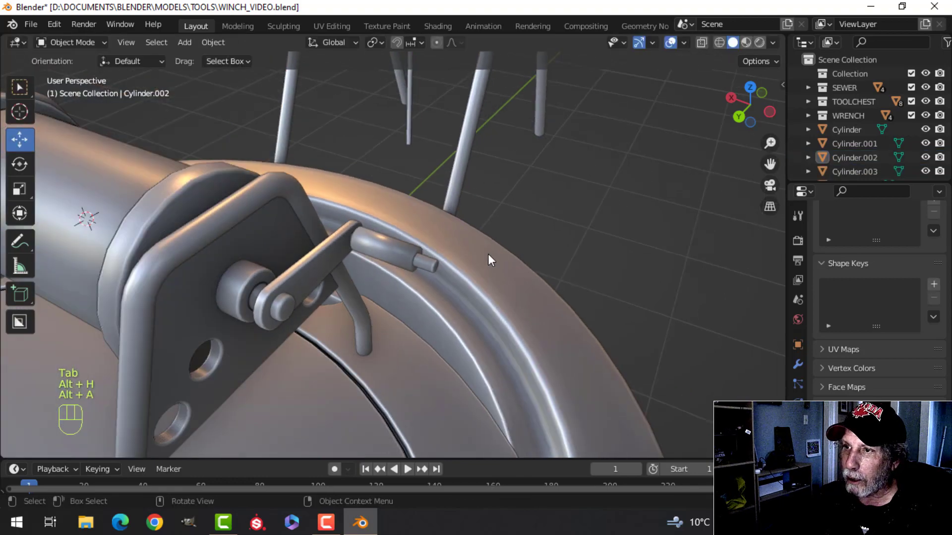
scroll(488, 254, down, 5)
click(422, 142)
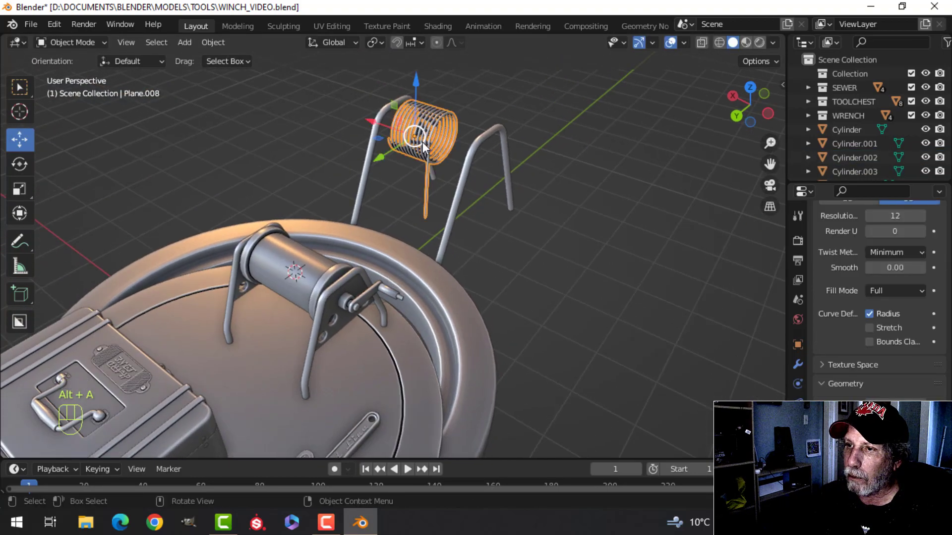
shift+click(380, 111)
key(x)
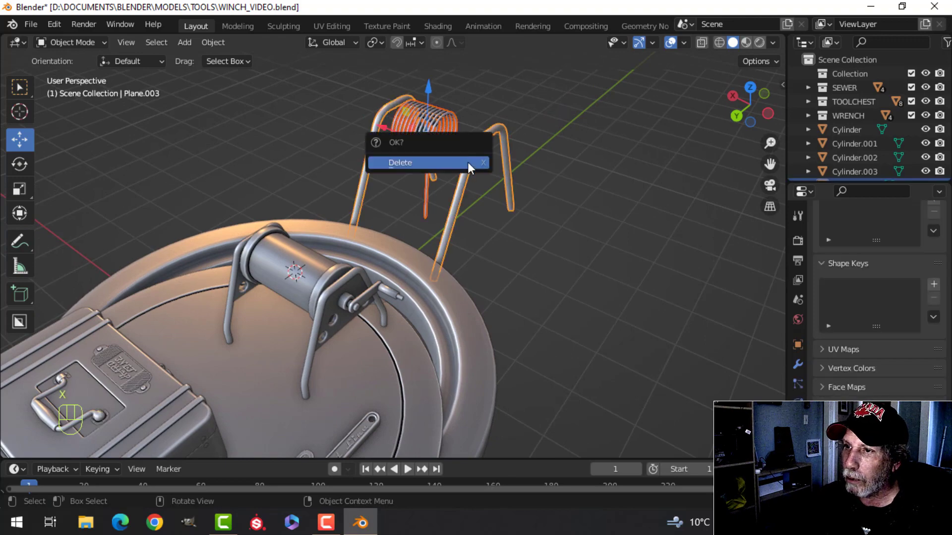
click(468, 162)
Step: Move the whole grip sleeve mesh about 0.014 m along X, away from the crank arm
shift+middle_drag(427, 233, 486, 309)
scroll(394, 301, up, 4)
click(436, 296)
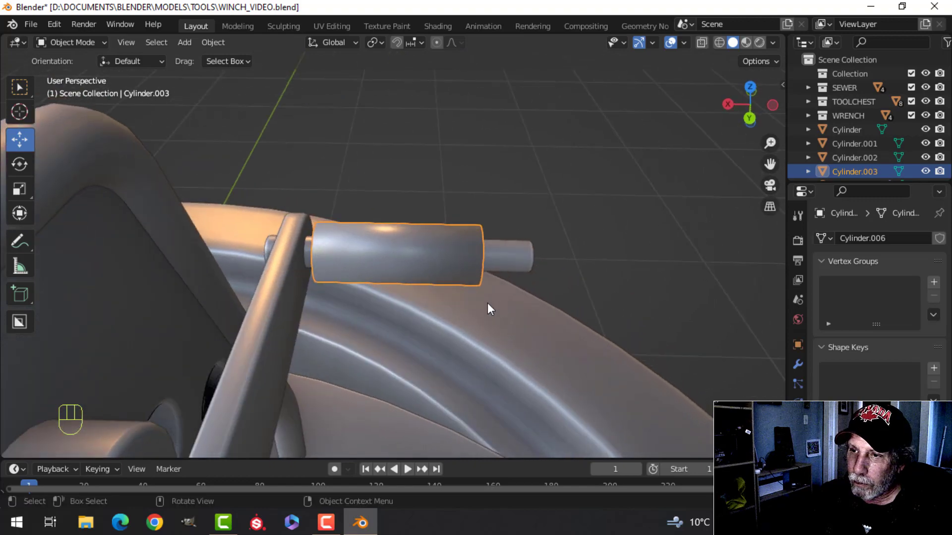
key(Tab)
key(a)
key(g)
key(x)
click(349, 253)
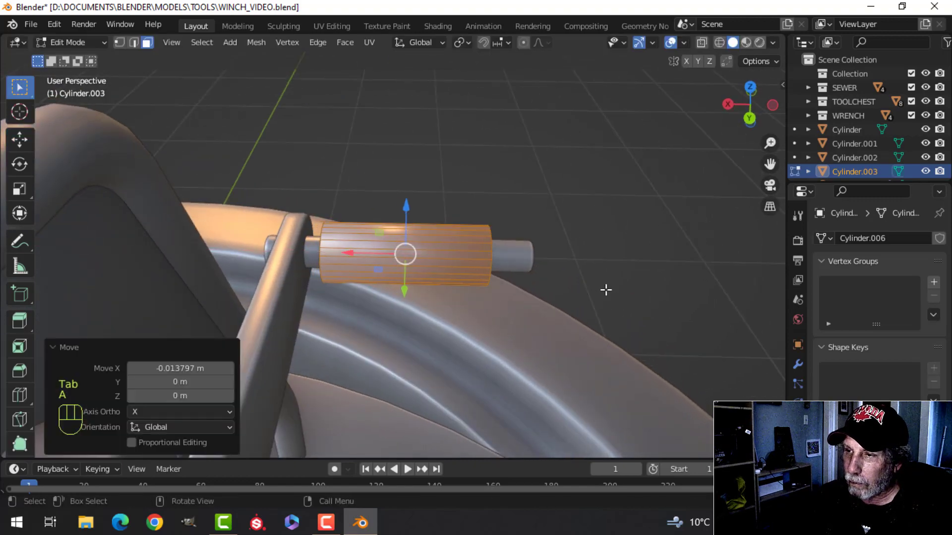
key(Tab)
Step: Pull the pin's outer end back along X so that only its rounded tip protrudes from the grip sleeve
middle_drag(605, 289, 421, 287)
click(367, 275)
key(Tab)
scroll(366, 274, up, 5)
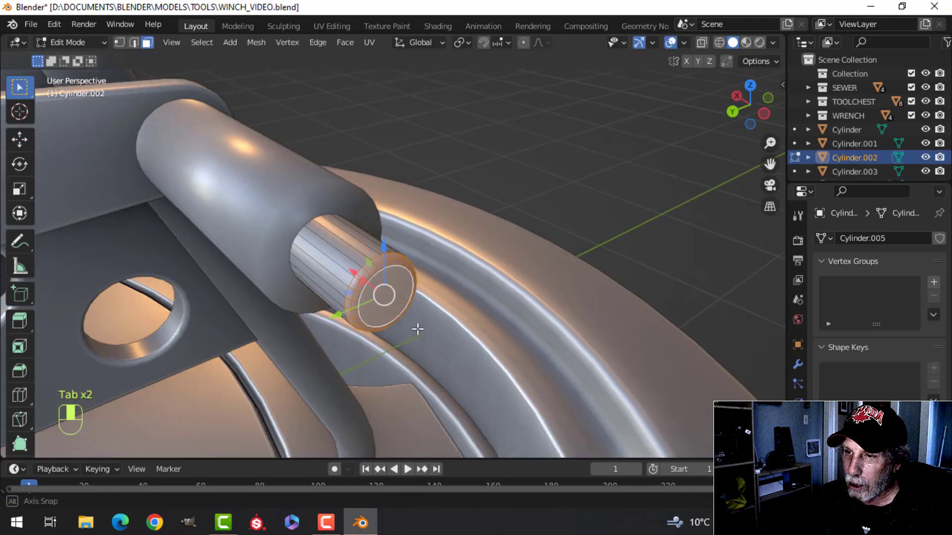
drag(376, 261, 315, 220)
key(Tab)
Step: Bevel the rims of both end faces of the grip sleeve narrowly with two segments
scroll(359, 247, down, 4)
click(385, 251)
key(Tab)
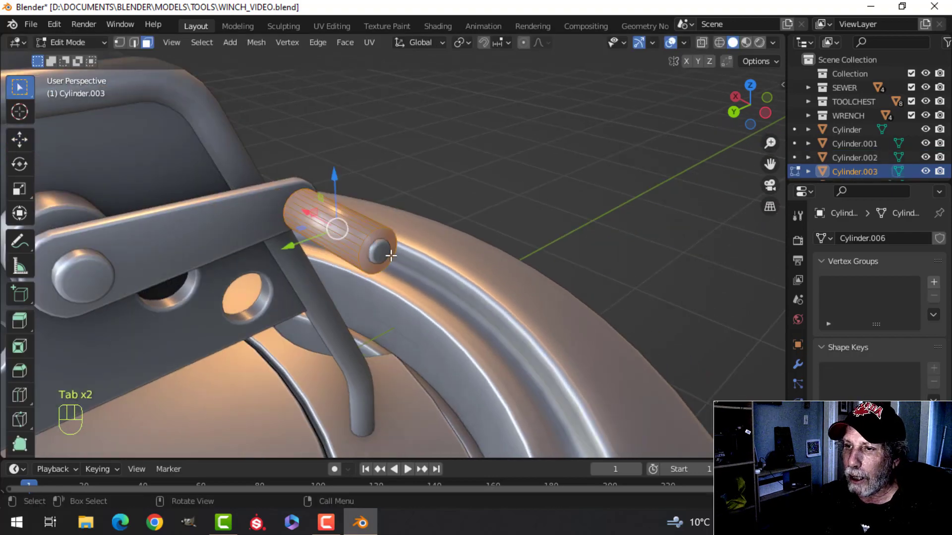
scroll(385, 239, up, 4)
key(alt+a)
click(372, 229)
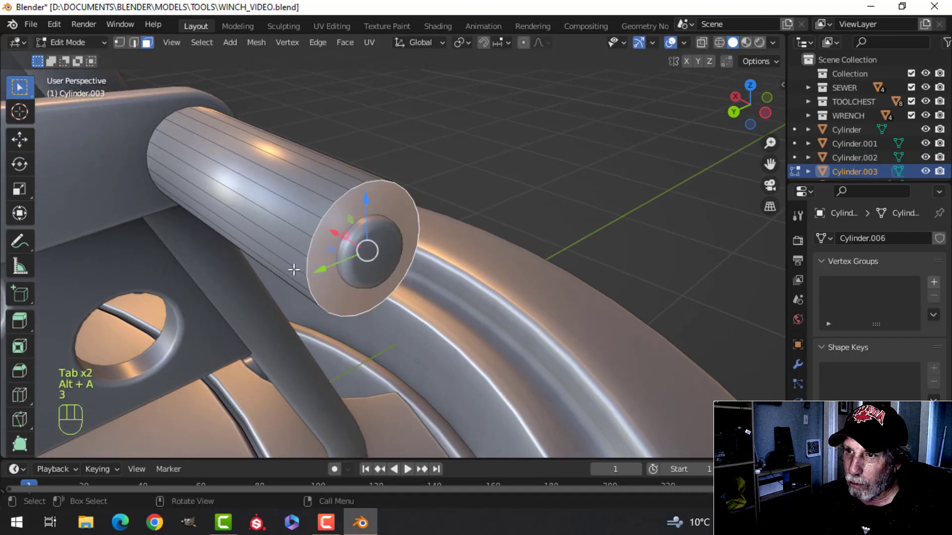
key(3)
middle_drag(293, 270, 417, 279)
middle_drag(369, 214, 522, 258)
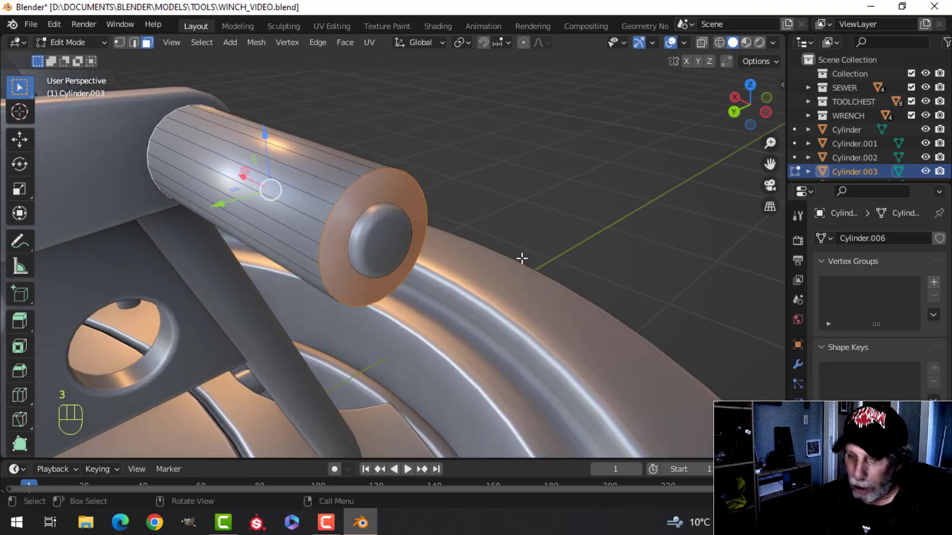
key(ctrl+b)
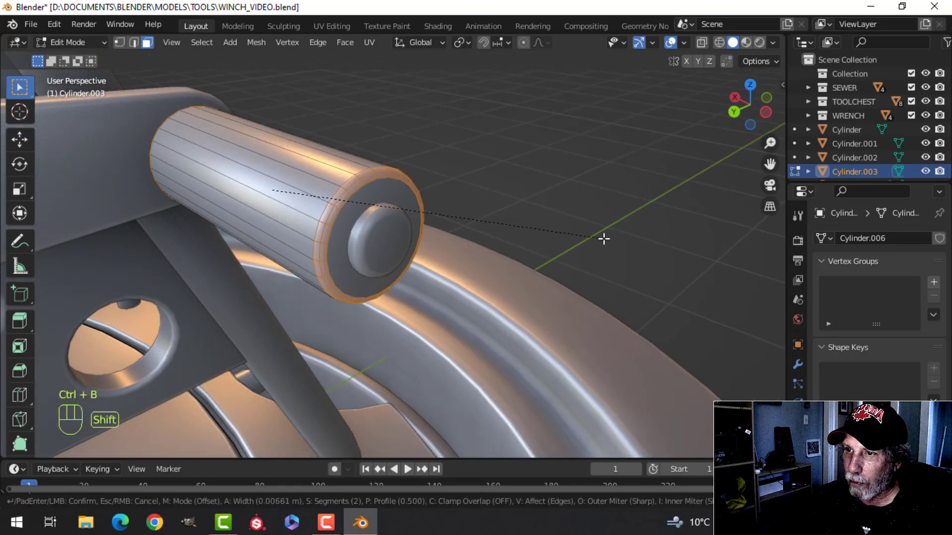
shift+click(589, 243)
key(Tab)
Step: Deselect everything and inspect the crank handle and its grip from several angles and distances
middle_drag(589, 243, 512, 264)
key(alt+a)
middle_drag(416, 284, 540, 292)
scroll(390, 314, up, 2)
scroll(478, 296, down, 4)
middle_drag(540, 292, 465, 301)
scroll(487, 296, up, 3)
scroll(516, 334, up, 3)
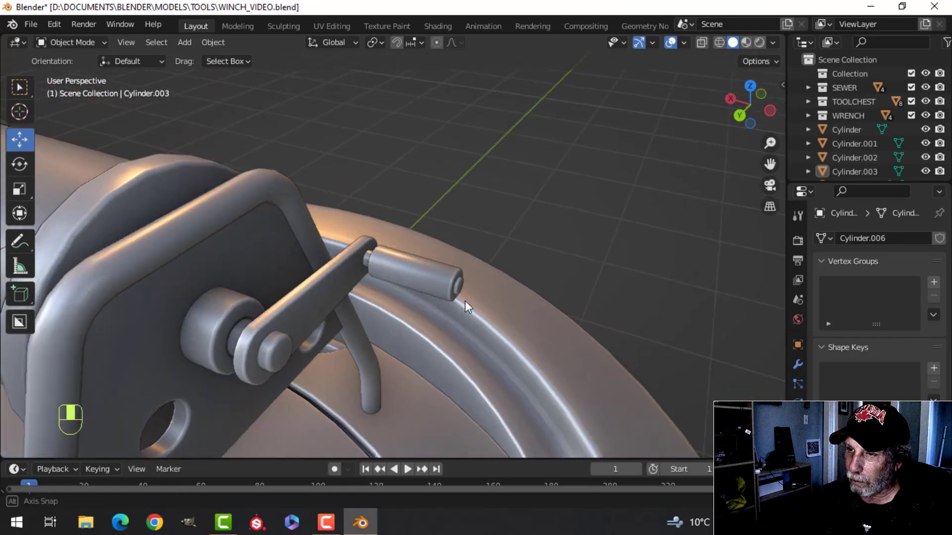